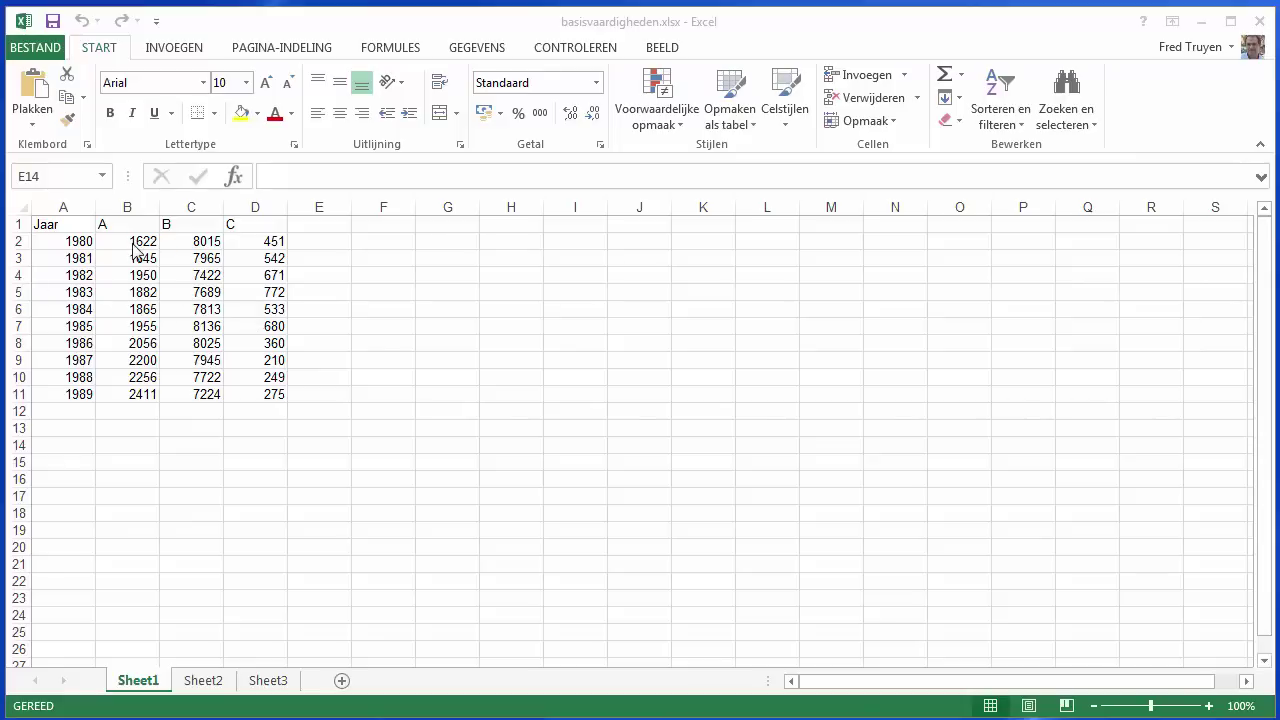
AutoSum columns A, B and C into row 12, giving 19842, 77956 and 4743
{"action": "left_click_drag", "start_coordinate": [135, 241], "coordinate": [259, 417]}
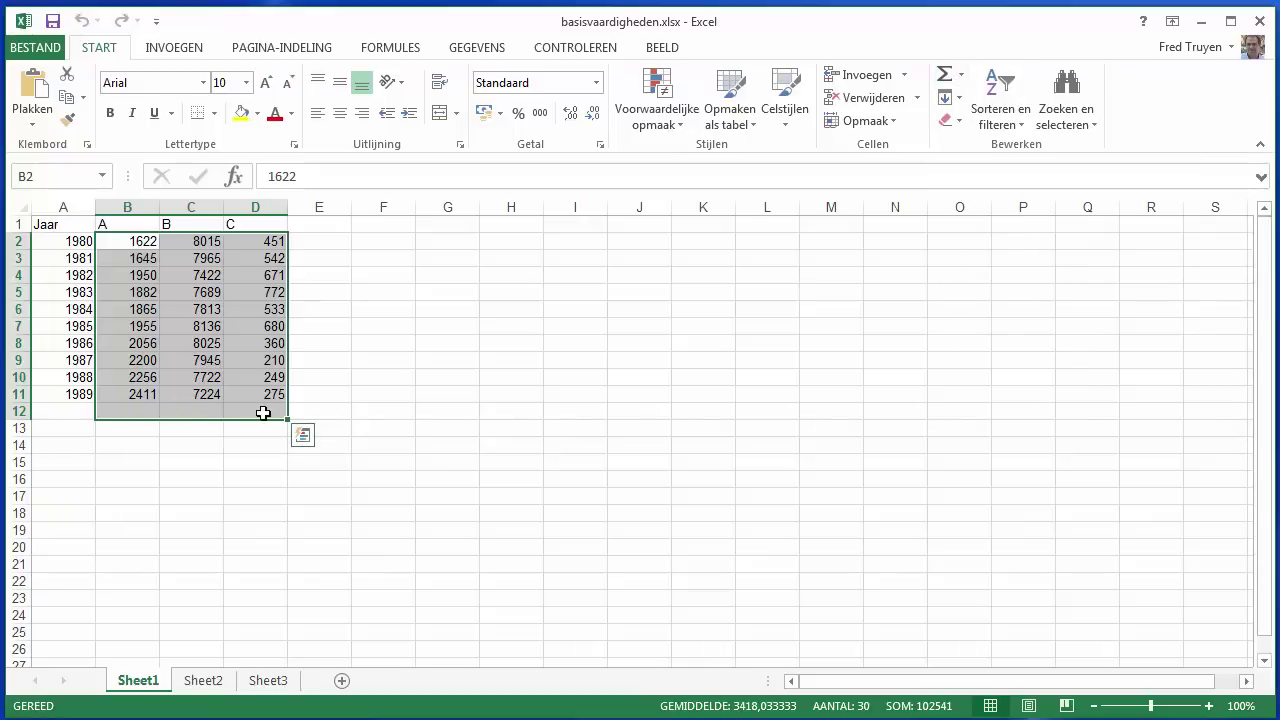
{"action": "left_click", "coordinate": [945, 80]}
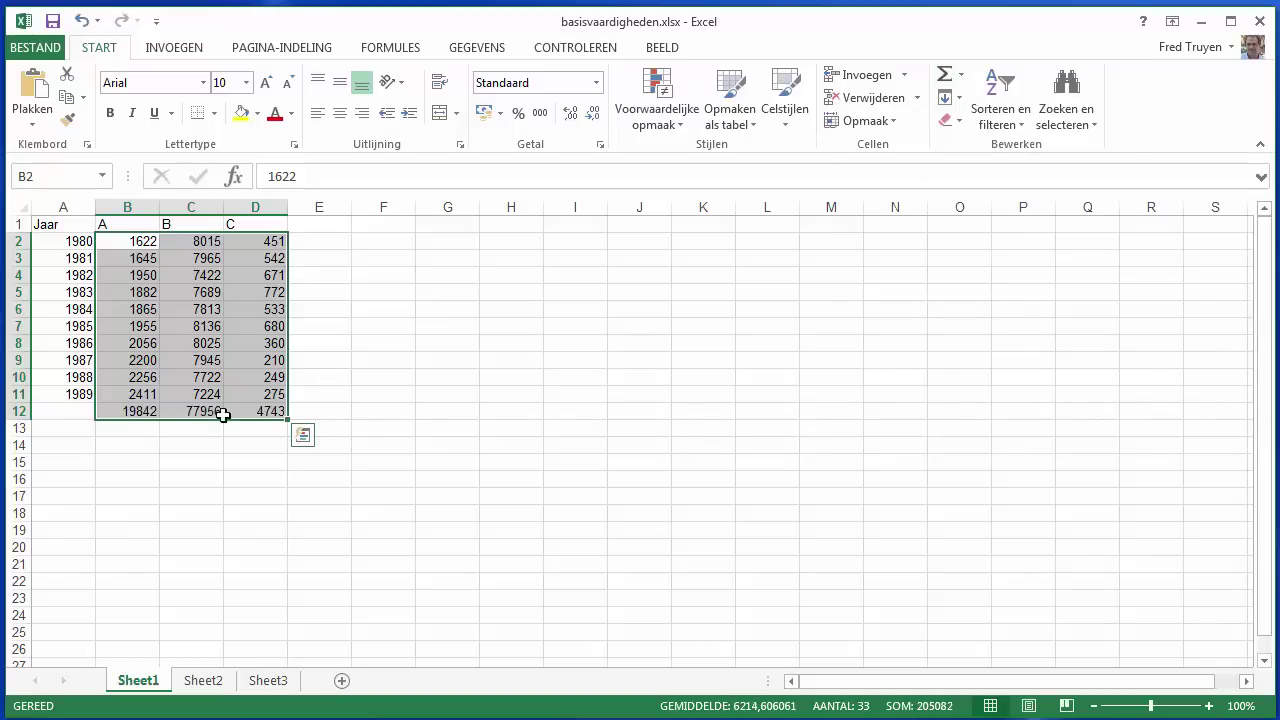
{"action": "left_click", "coordinate": [134, 411]}
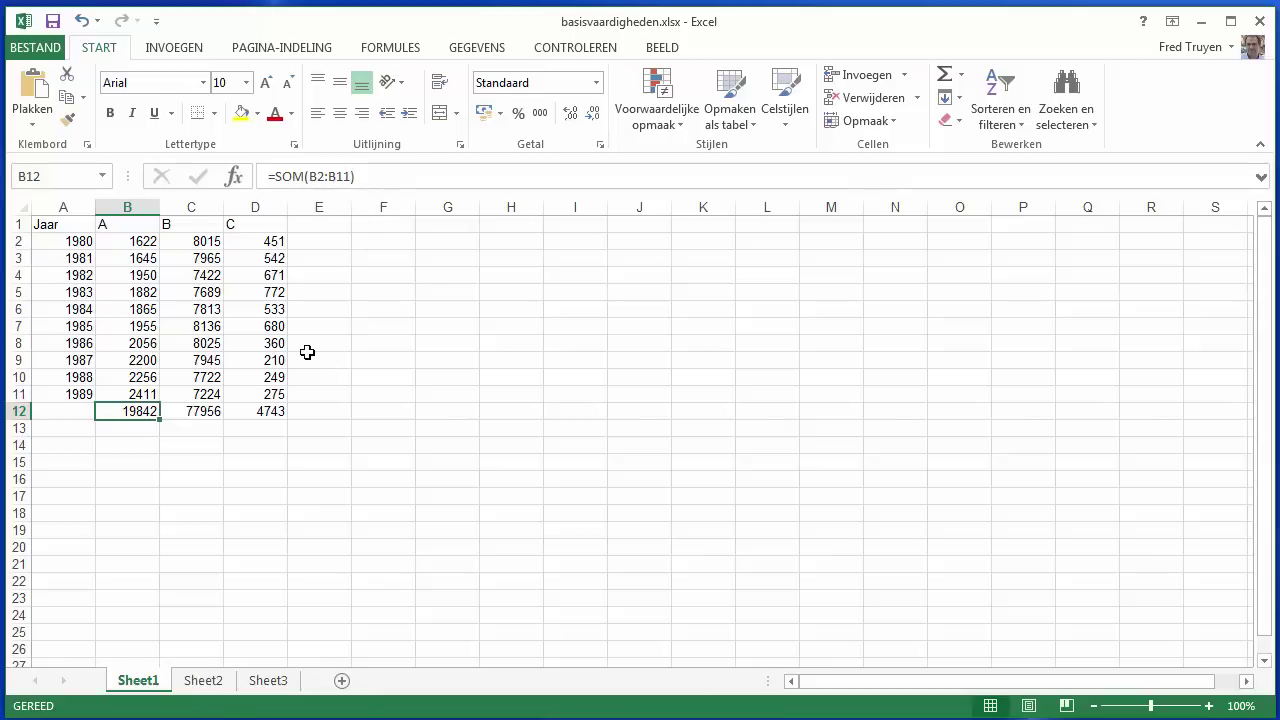
Enter the heading Totalen in cell E1
{"action": "left_click", "coordinate": [329, 224]}
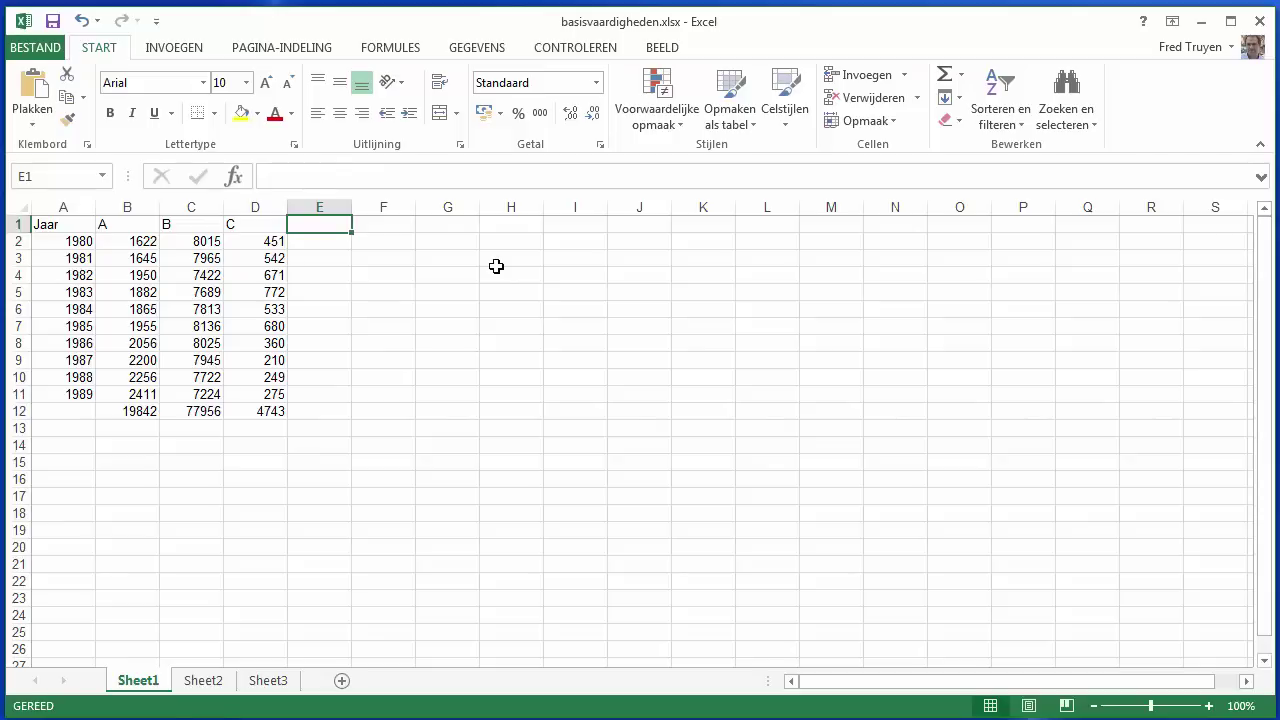
{"action": "type", "text": "Totalen"}
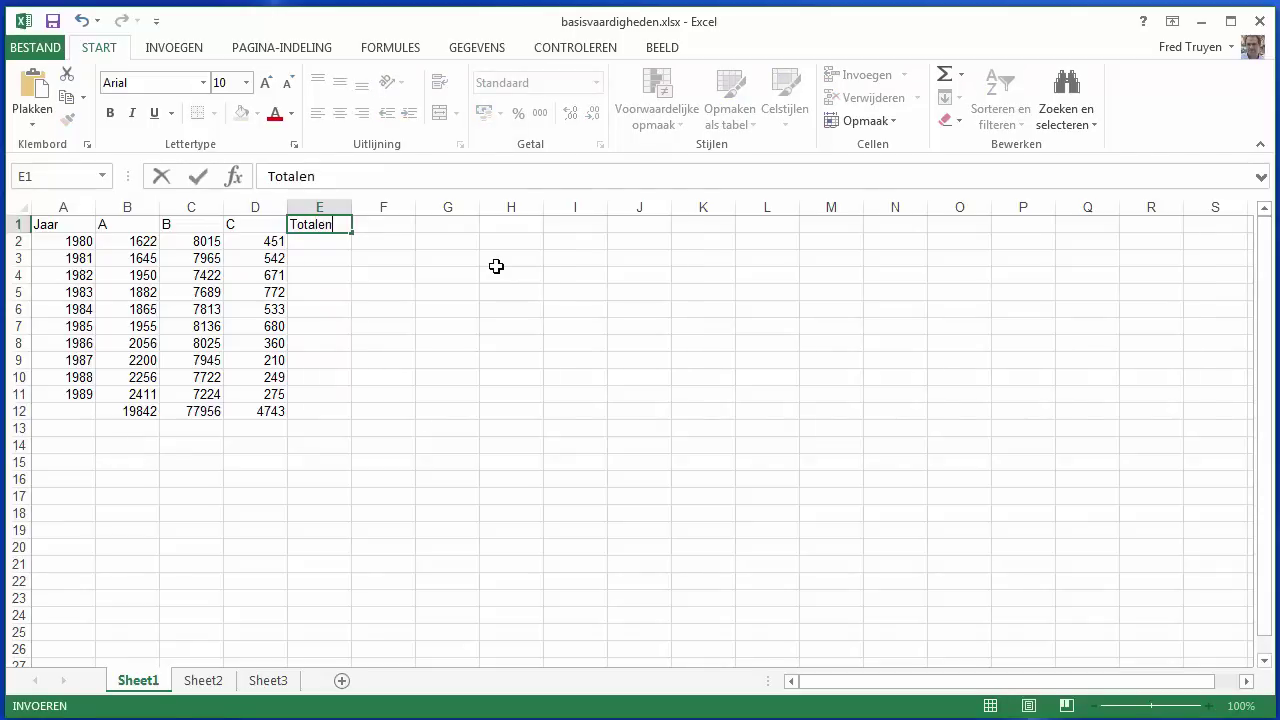
{"action": "key", "text": "Return"}
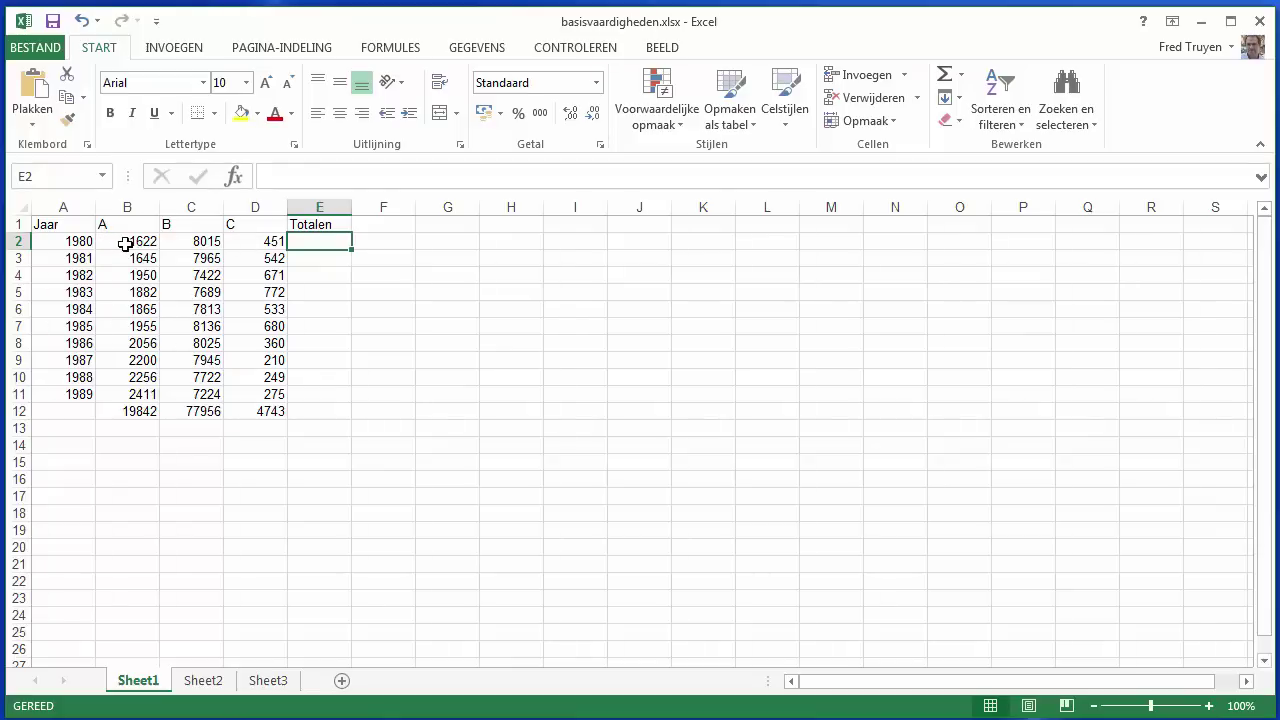
AutoSum B2:E12 so Totalen holds yearly sums and a grand total of 102541
{"action": "left_click_drag", "start_coordinate": [125, 242], "coordinate": [320, 242]}
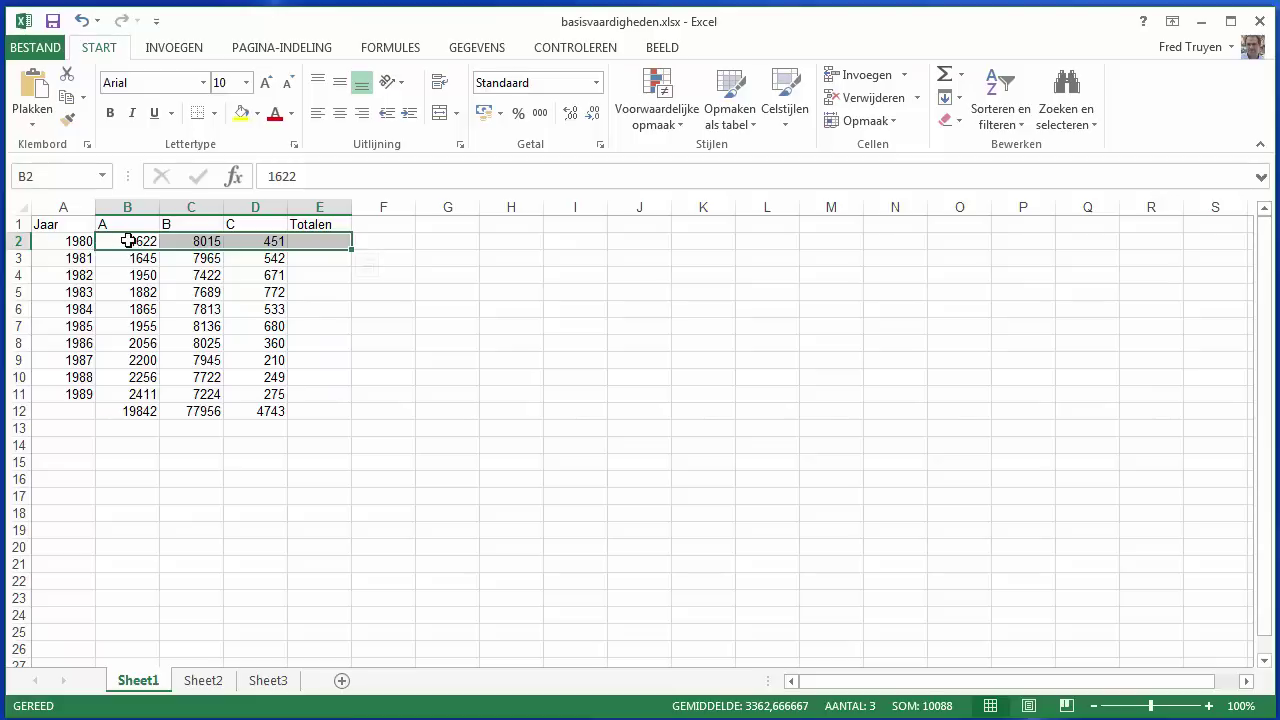
{"action": "left_click_drag", "start_coordinate": [128, 241], "coordinate": [332, 417]}
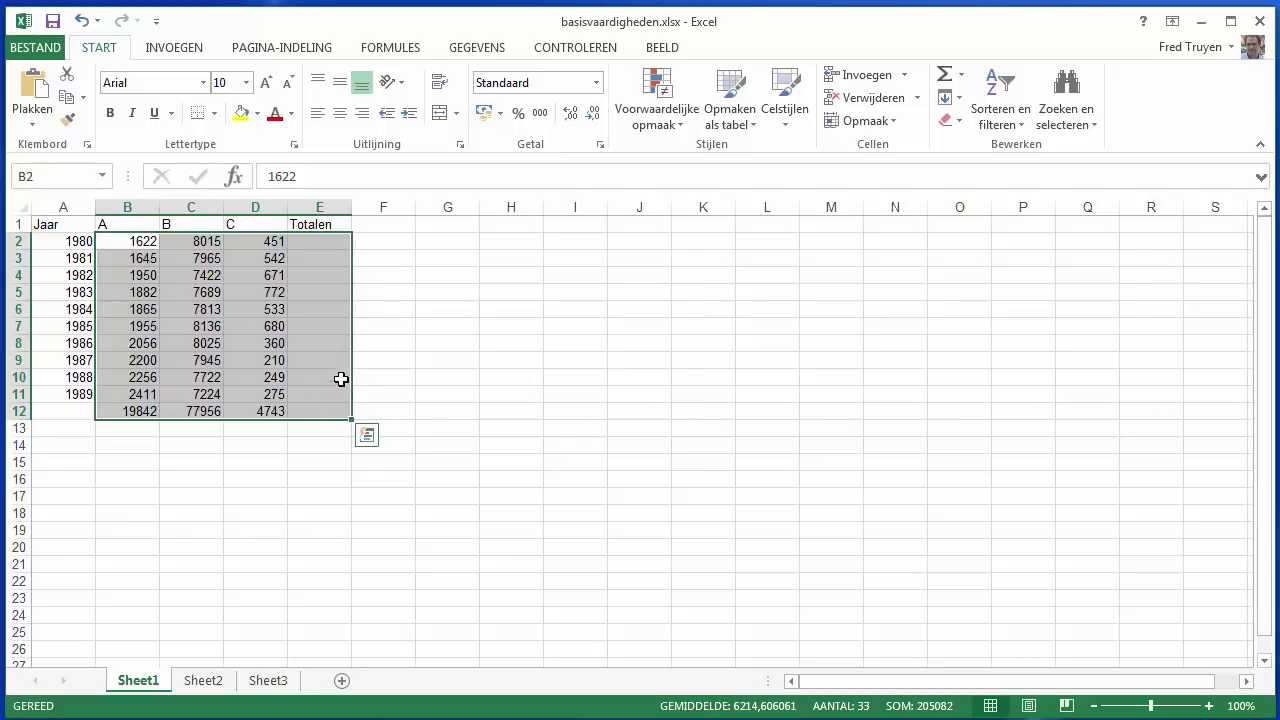
{"action": "left_click", "coordinate": [945, 76]}
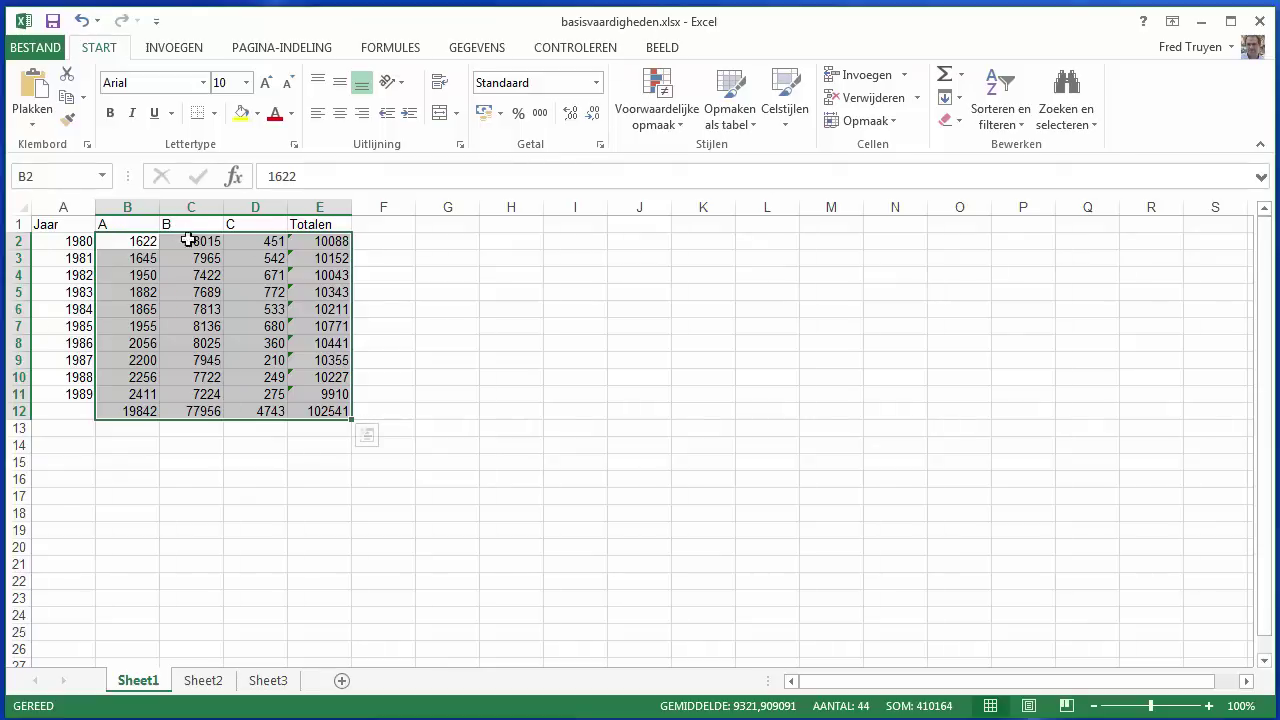
Enter the headings A%, B% and C% in F1, G1 and H1
{"action": "left_click", "coordinate": [390, 229]}
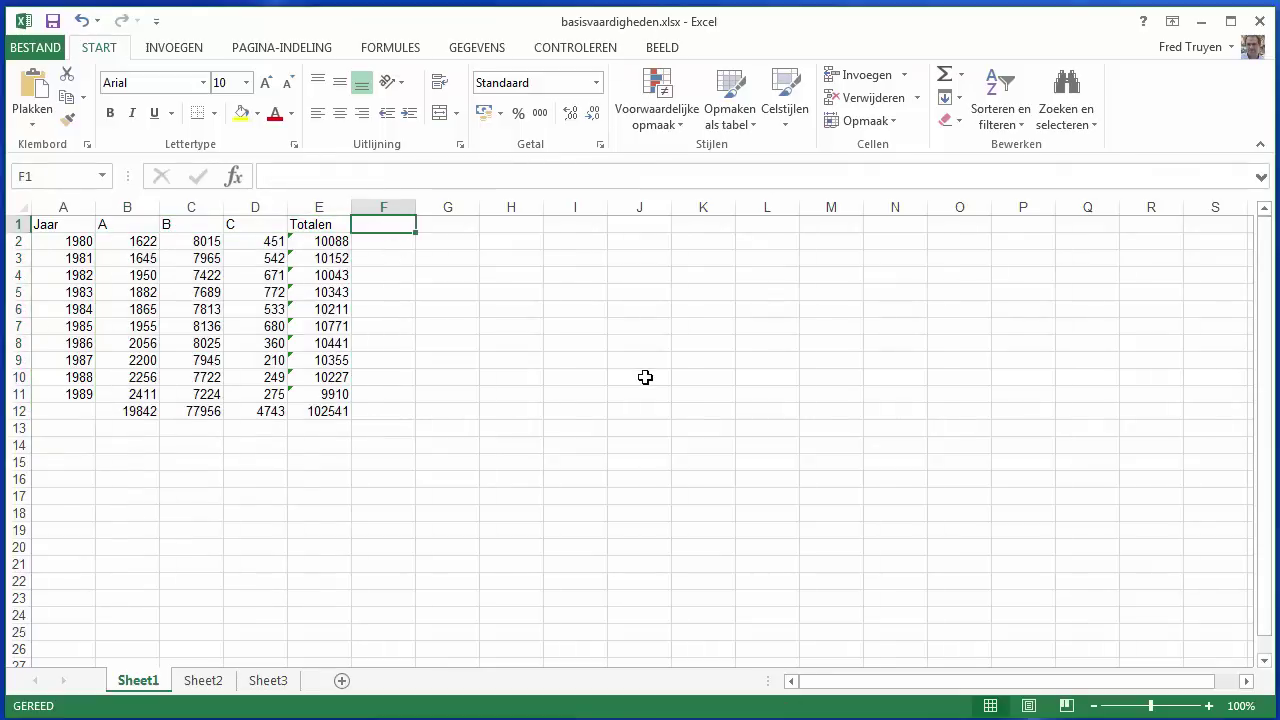
{"action": "type", "text": "A"}
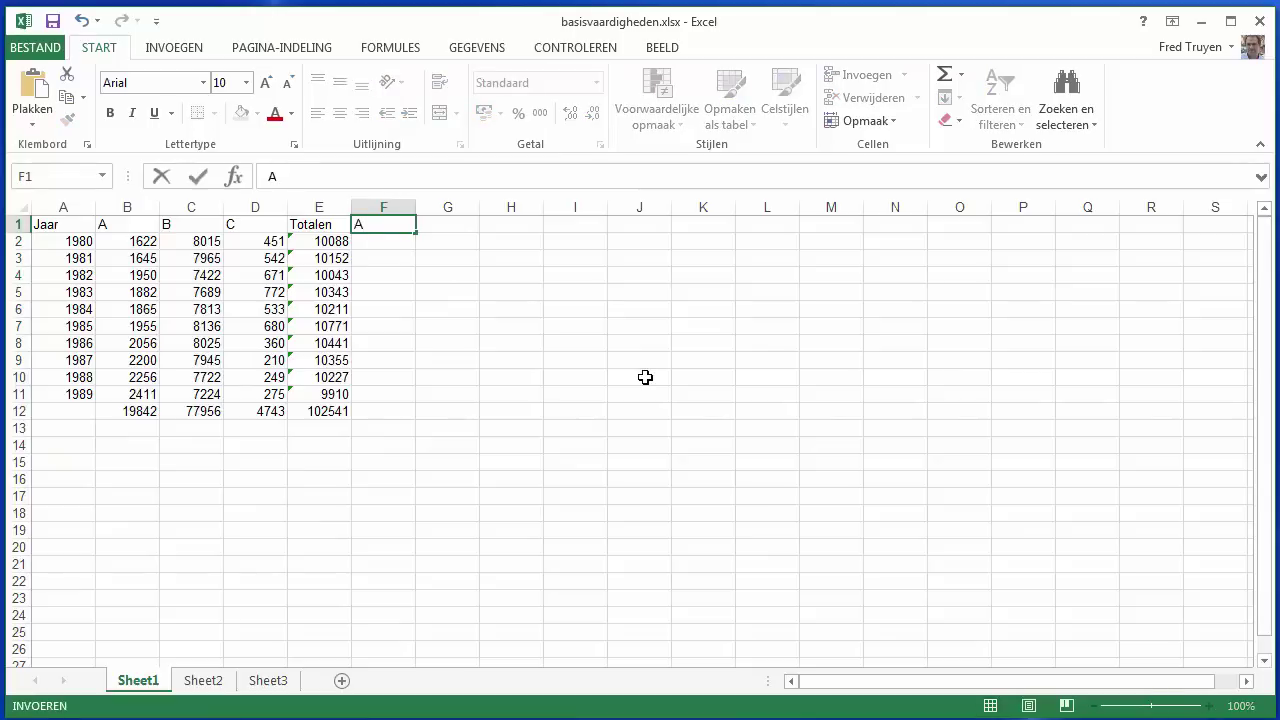
{"action": "type", "text": "%"}
{"action": "key", "text": "Tab"}
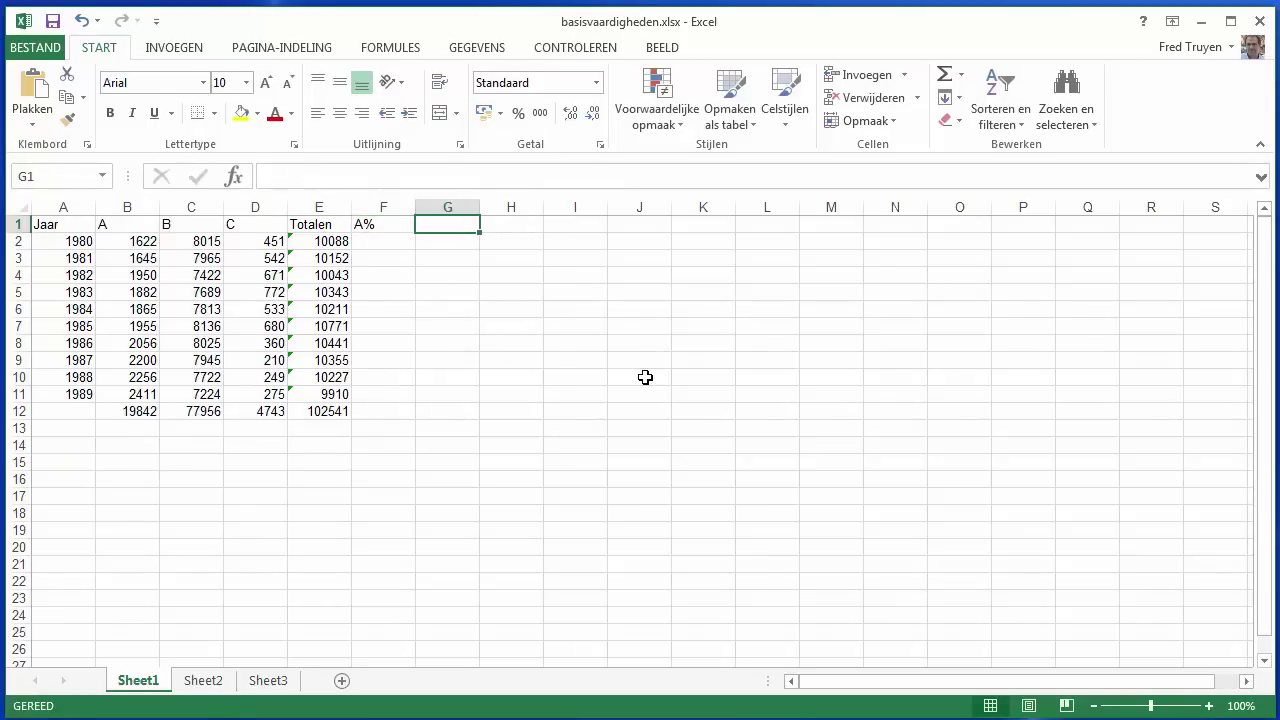
{"action": "type", "text": "B"}
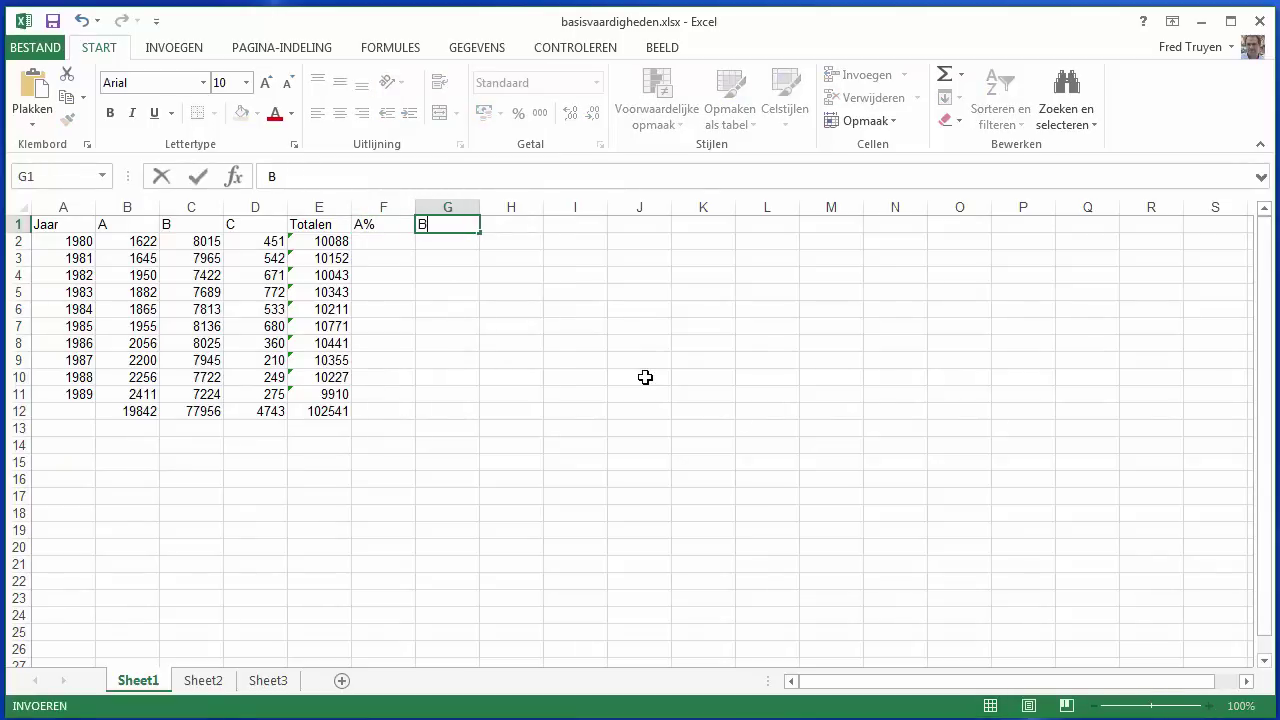
{"action": "type", "text": "%"}
{"action": "key", "text": "Tab"}
{"action": "type", "text": "C"}
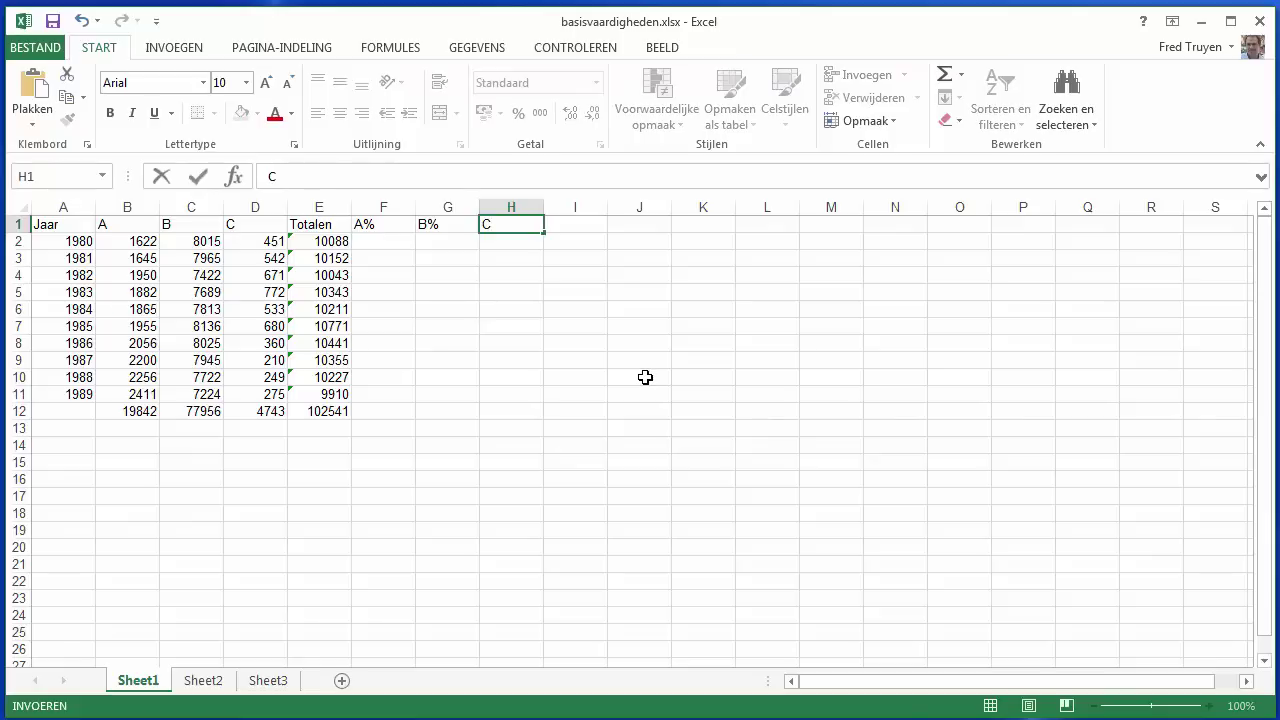
{"action": "type", "text": "%"}
{"action": "key", "text": "Return"}
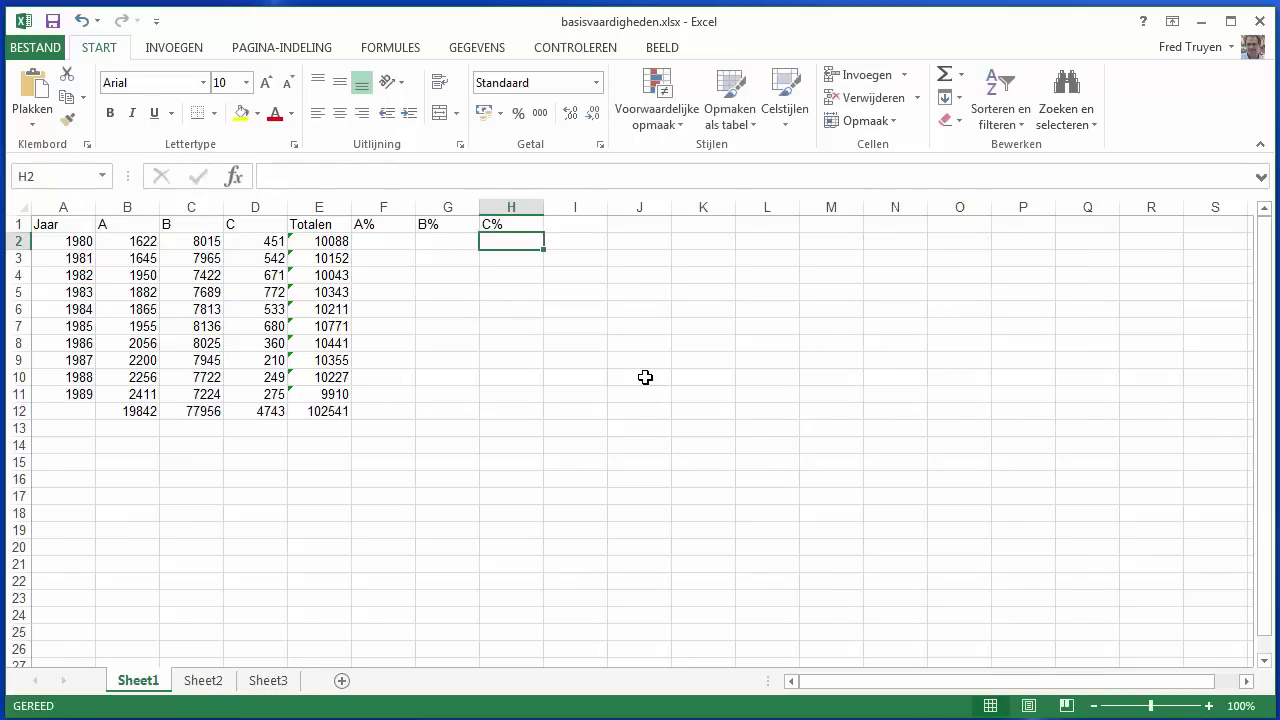
{"action": "key", "text": "Left"}
{"action": "key", "text": "Left"}
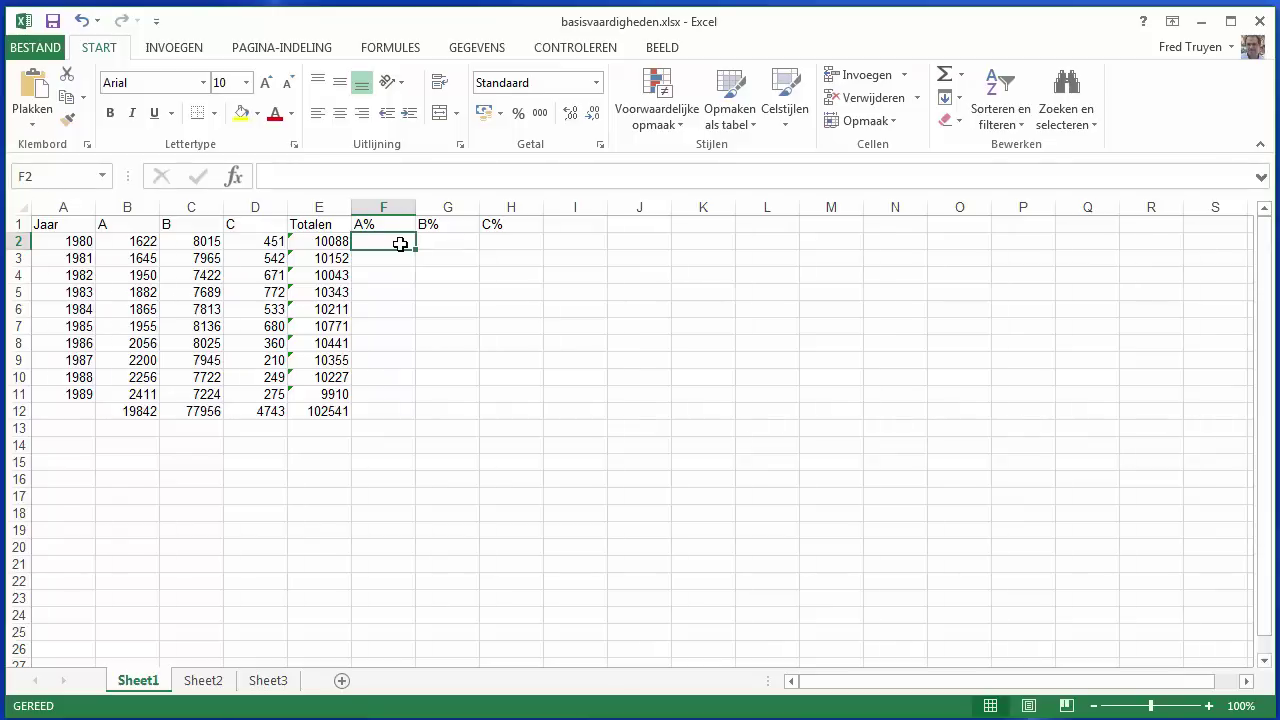
Enter =B2/$E2*100 in F2, giving 16,07851 as the 1980 A share
{"action": "type", "text": "="}
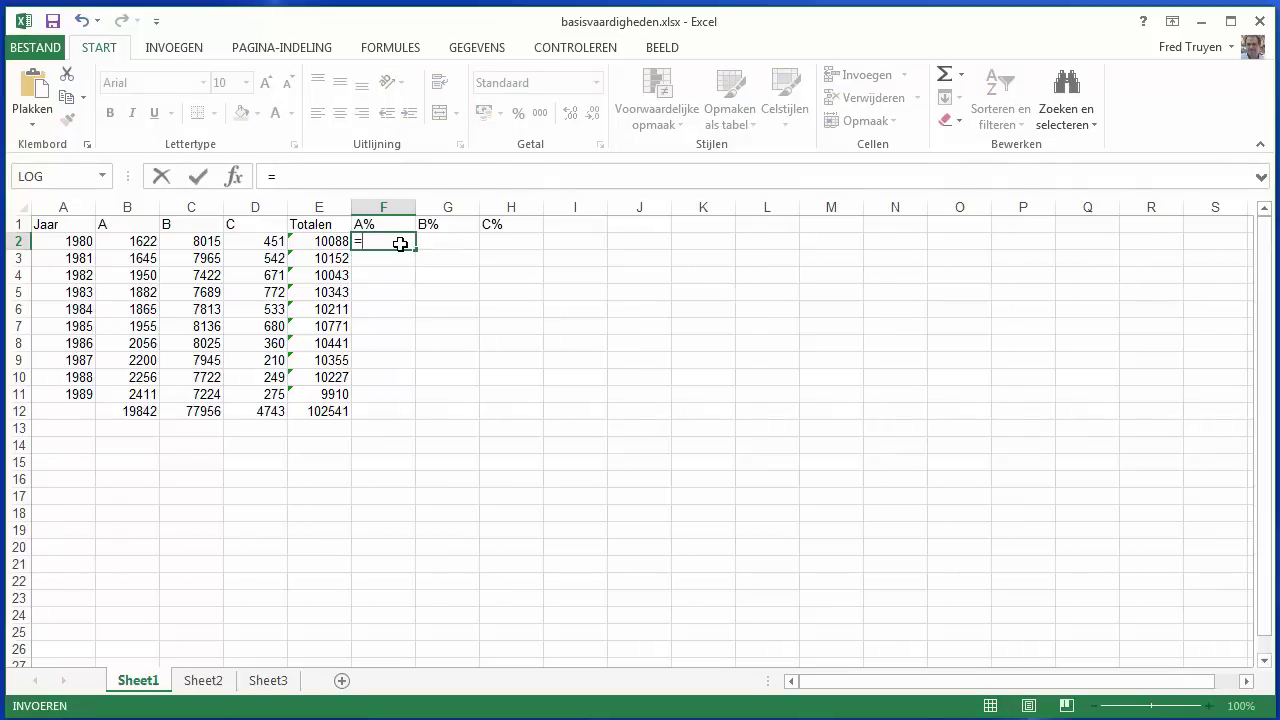
{"action": "type", "text": "B"}
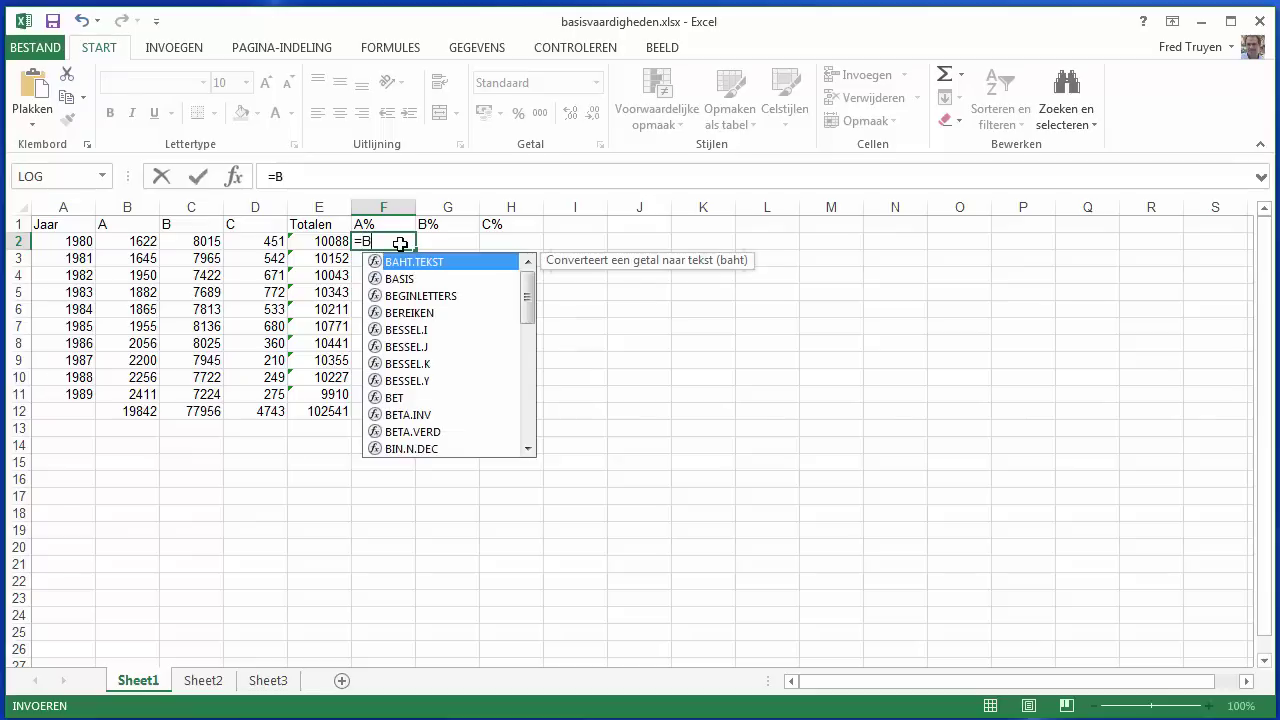
{"action": "type", "text": "2"}
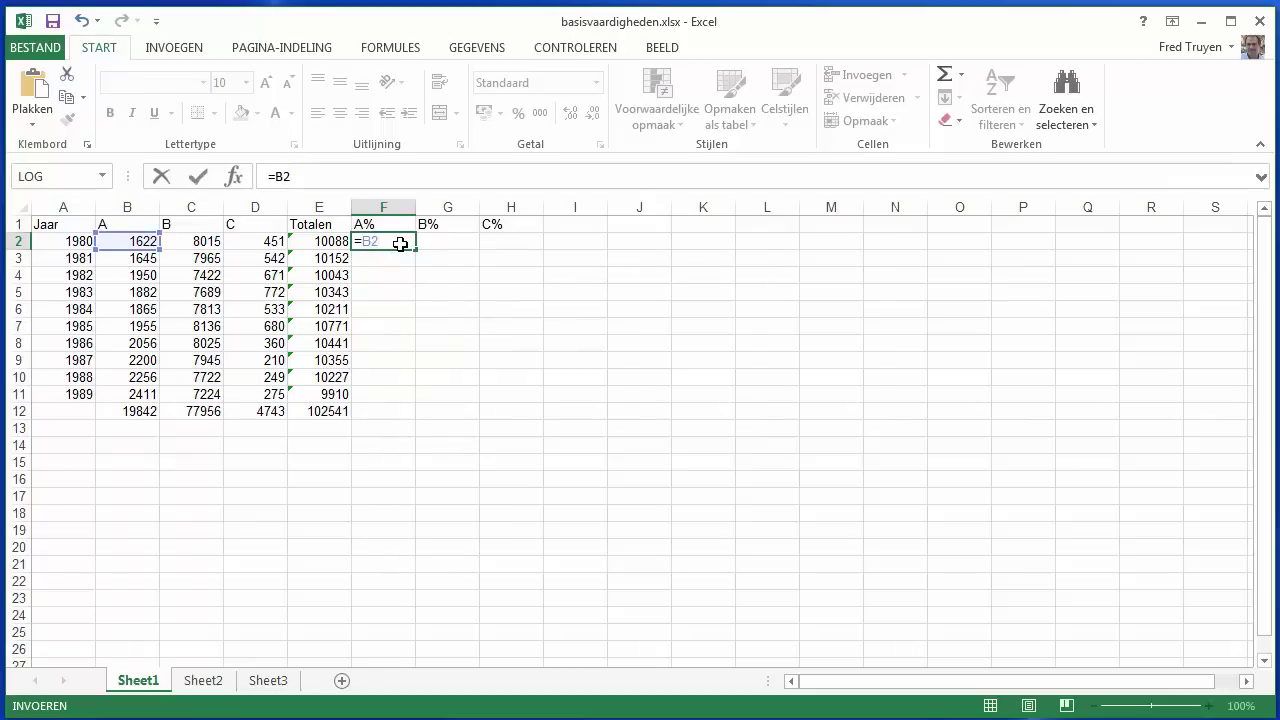
{"action": "type", "text": "/"}
{"action": "type", "text": "$E"}
{"action": "type", "text": "2"}
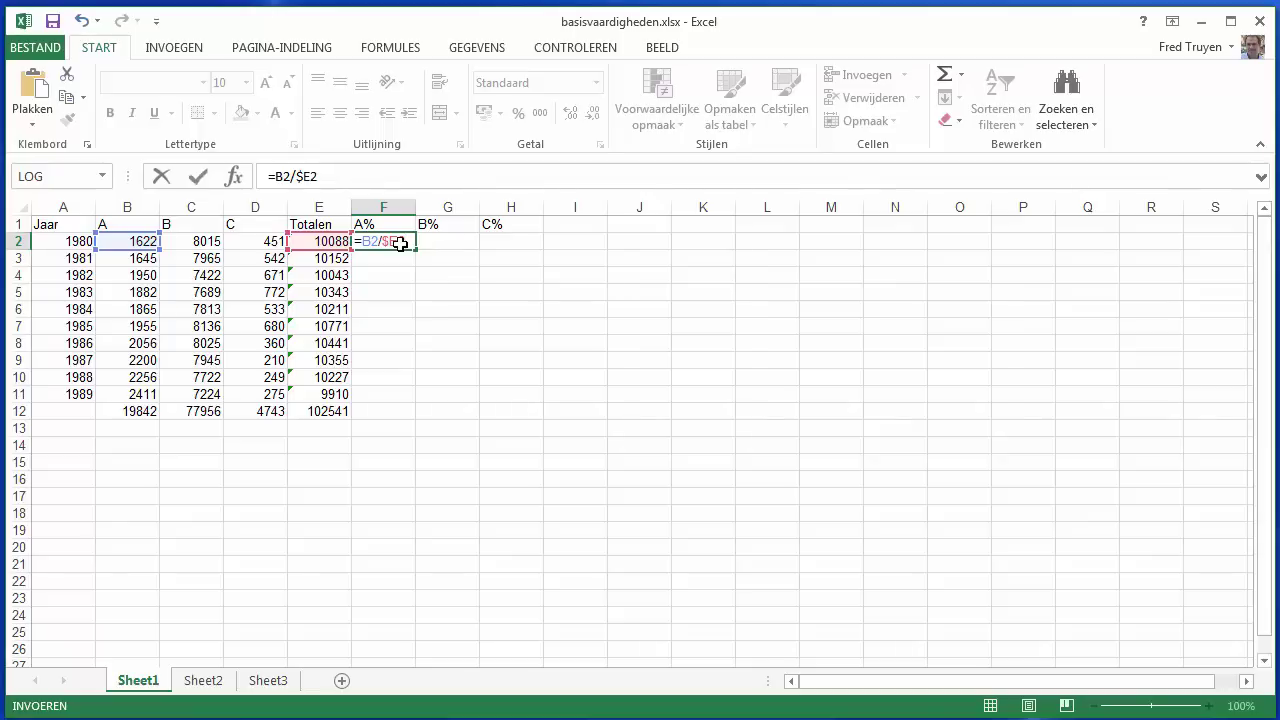
{"action": "type", "text": "*100"}
{"action": "key", "text": "Return"}
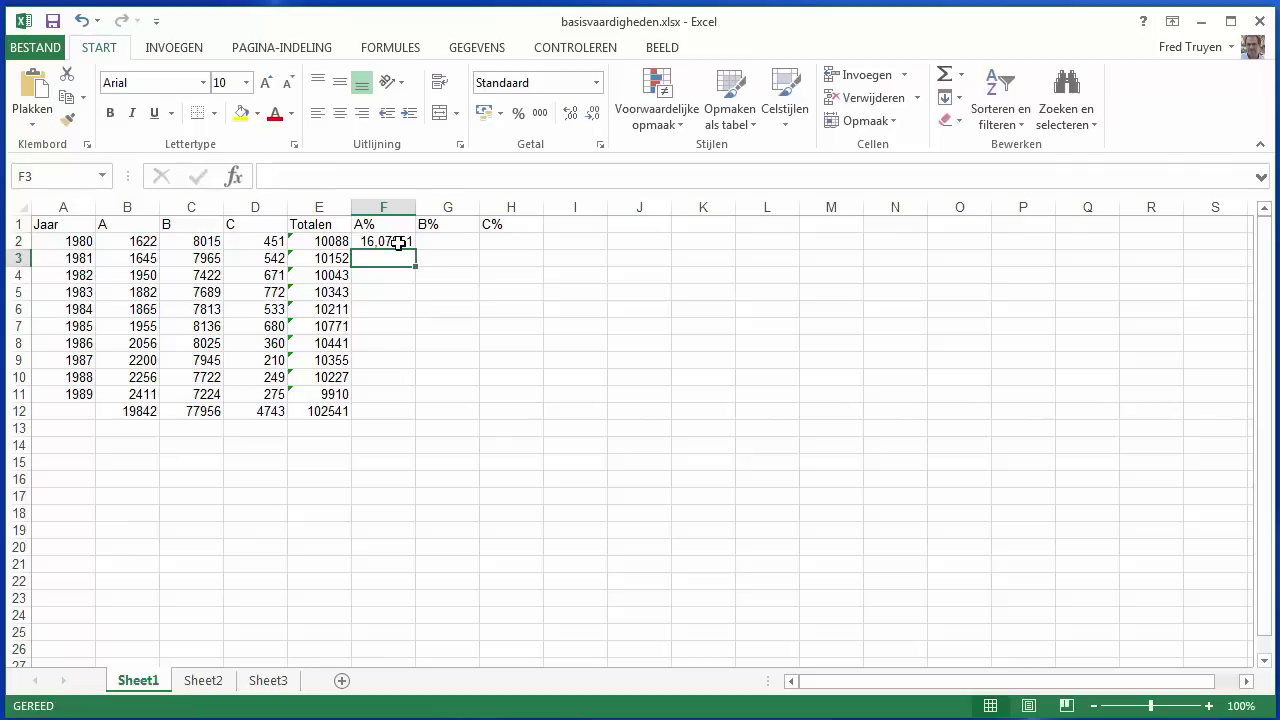
{"action": "left_click", "coordinate": [400, 241]}
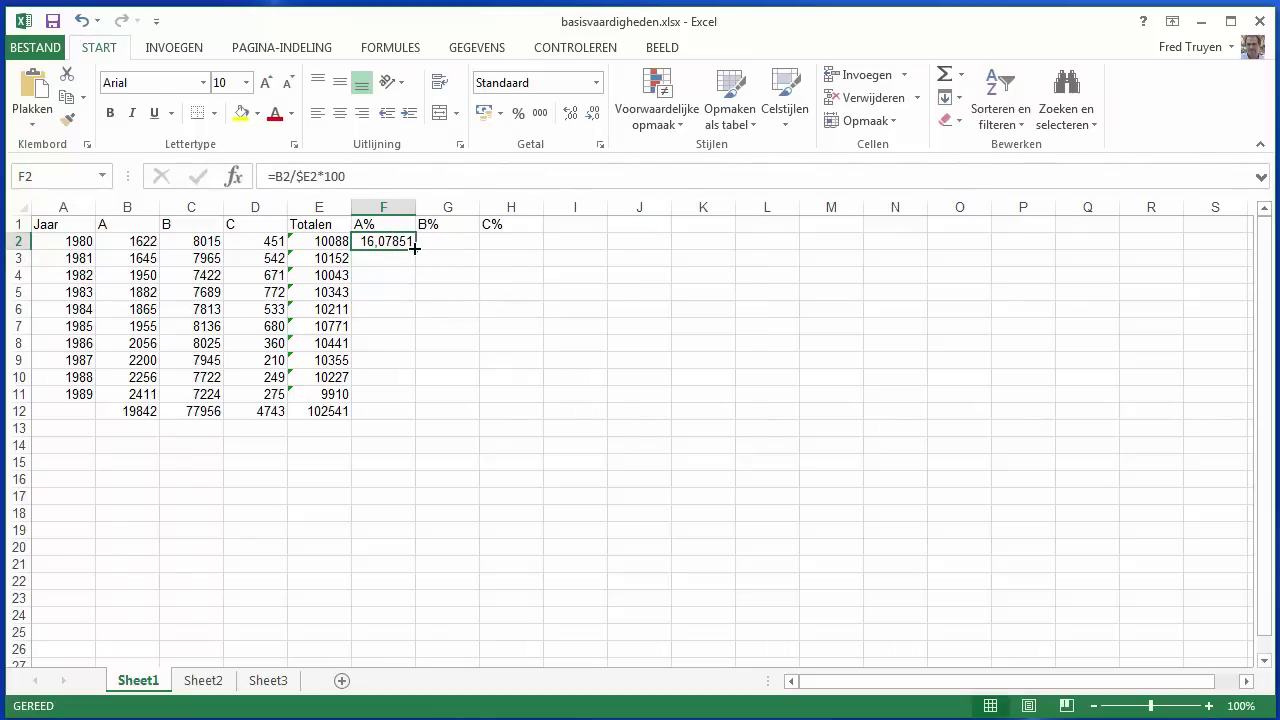
Copy the F2 formula across to H2 and down to row 12 (totals 19,35031, 76,02422, 4,625467)
{"action": "left_click_drag", "start_coordinate": [414, 248], "coordinate": [531, 246]}
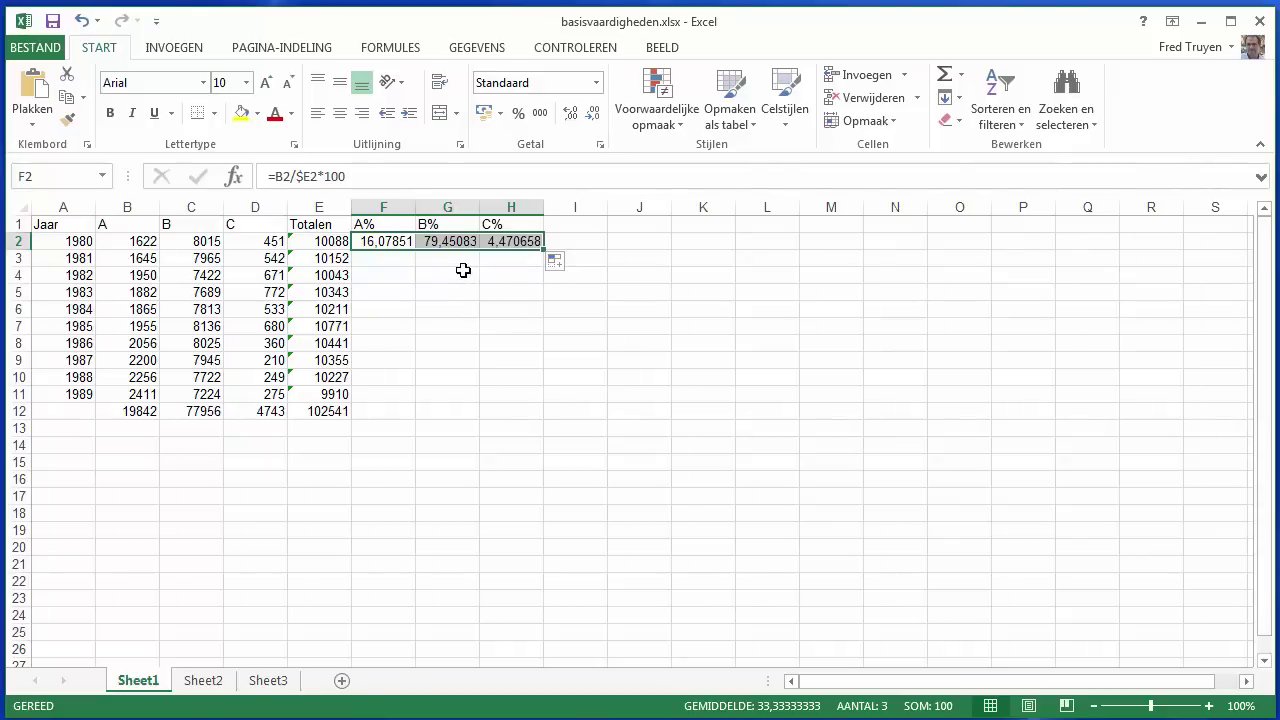
{"action": "left_click", "coordinate": [527, 244]}
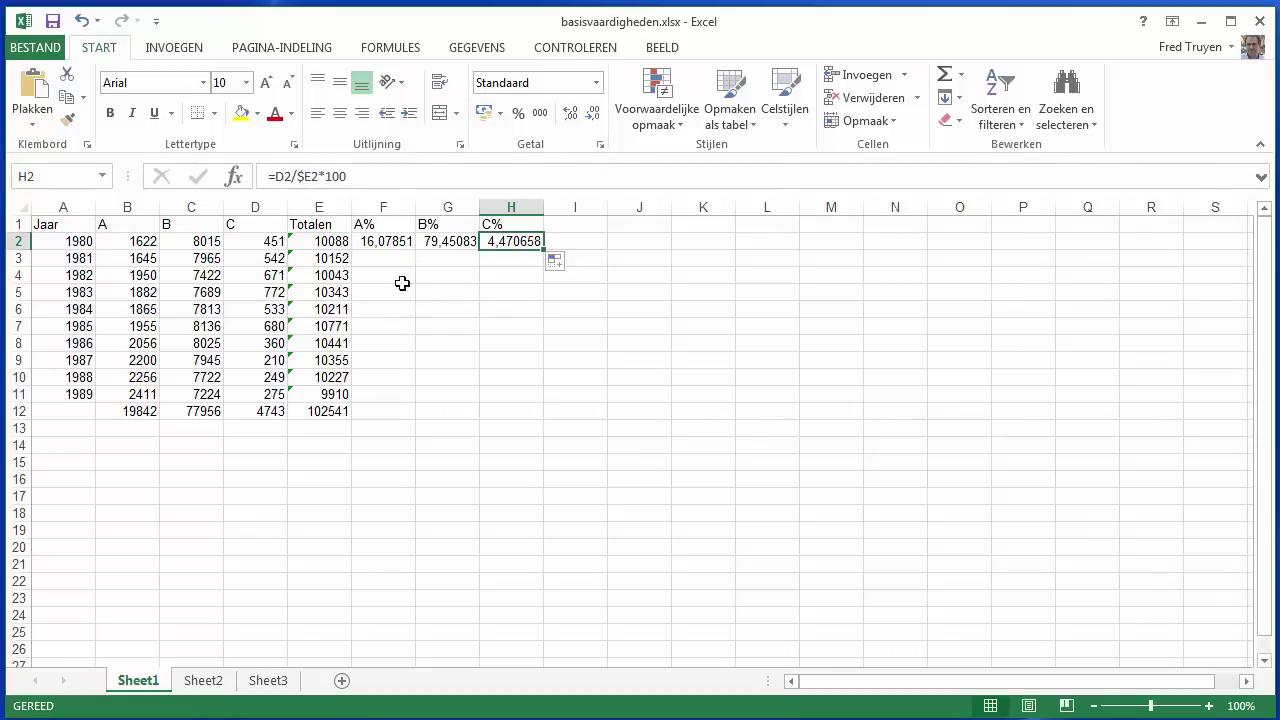
{"action": "left_click_drag", "start_coordinate": [382, 242], "coordinate": [513, 245]}
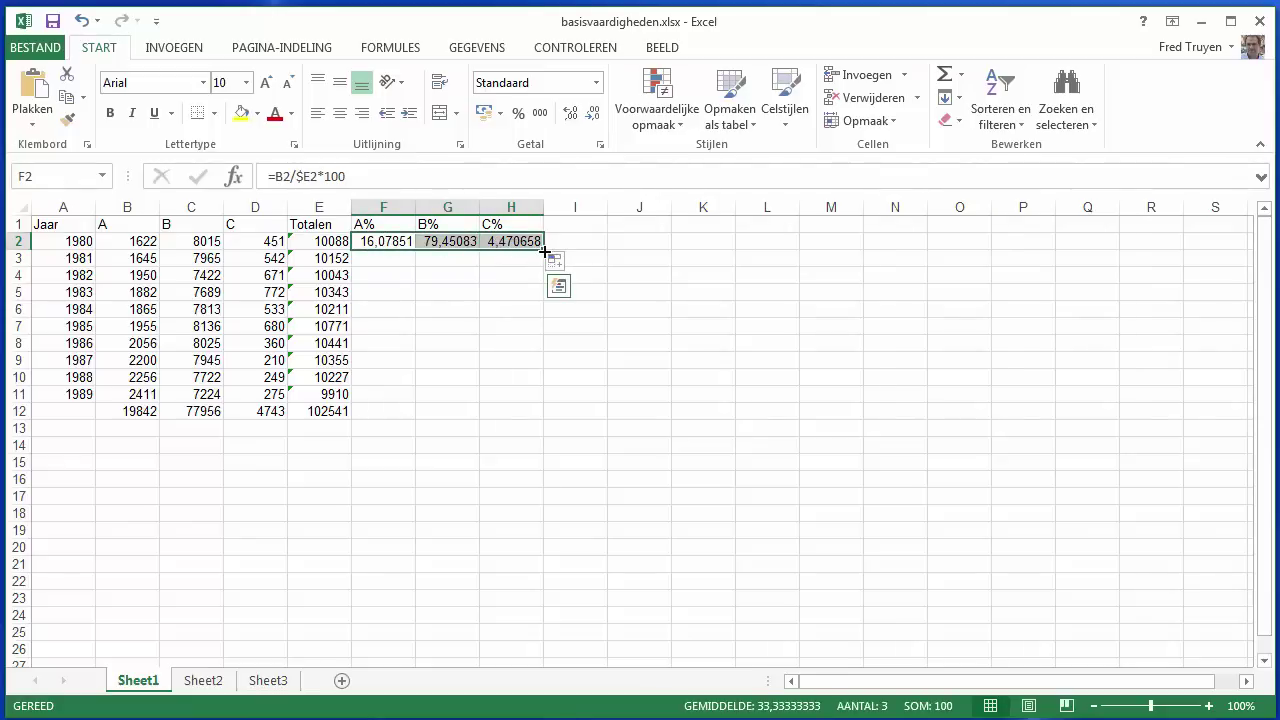
{"action": "left_click_drag", "start_coordinate": [545, 252], "coordinate": [527, 410]}
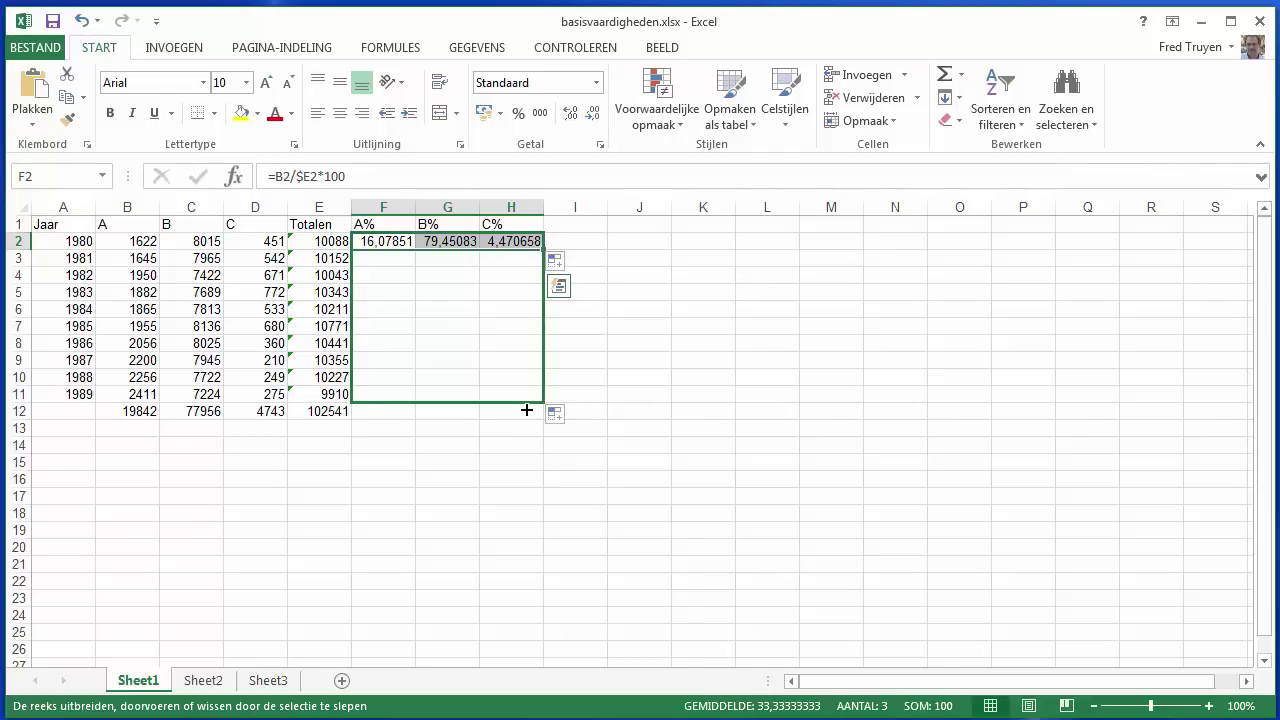
{"action": "left_click_drag", "start_coordinate": [527, 410], "coordinate": [527, 409]}
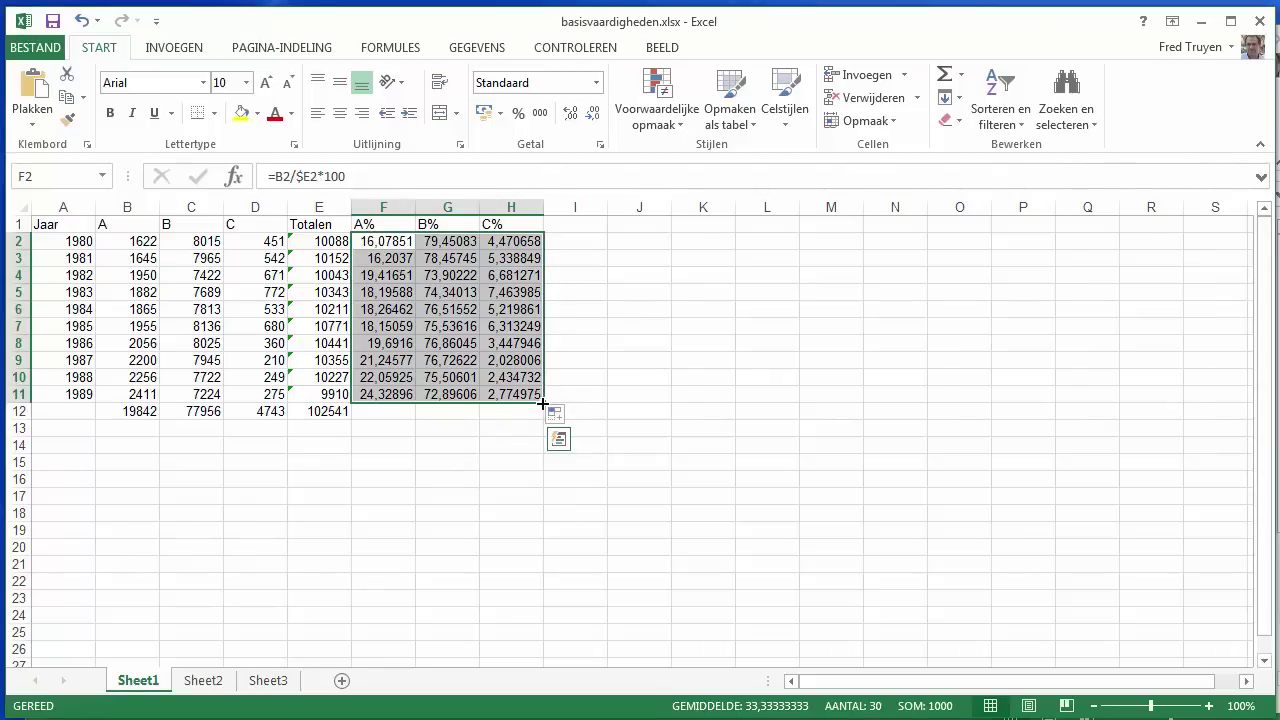
{"action": "left_click_drag", "start_coordinate": [543, 402], "coordinate": [543, 420]}
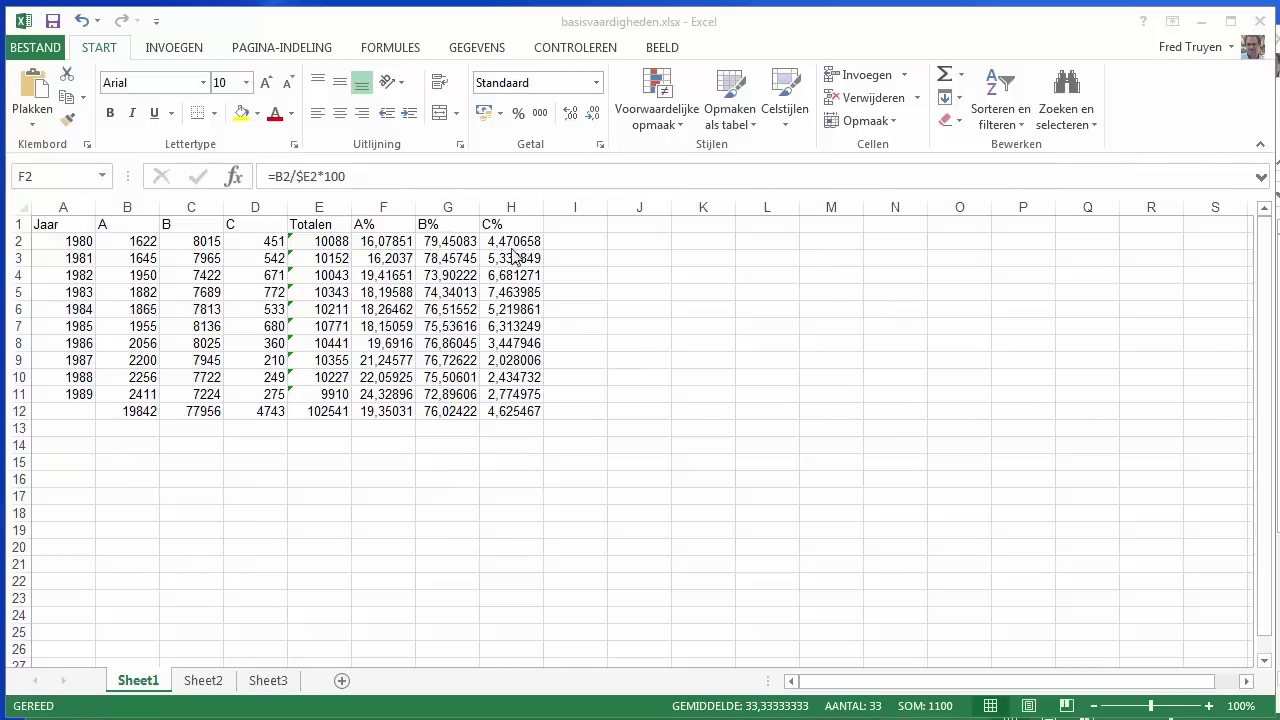
Enter the heading Jaar% in cell I1
{"action": "left_click", "coordinate": [573, 224]}
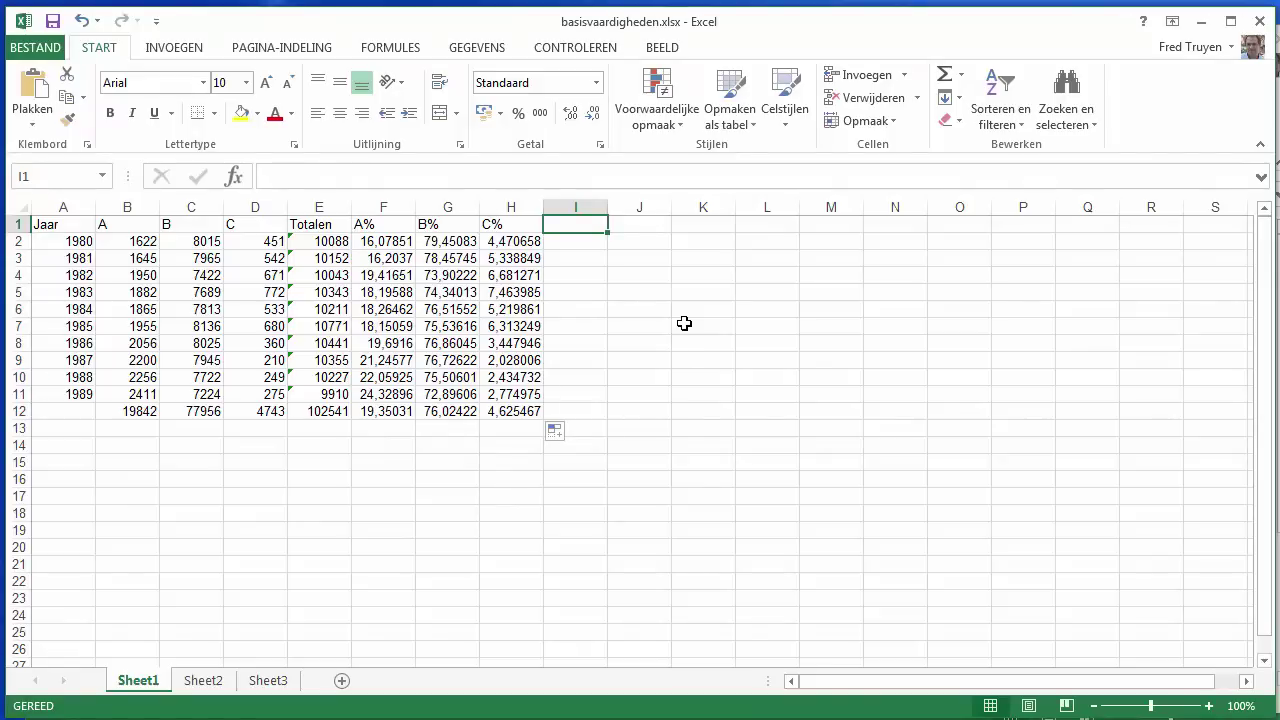
{"action": "type", "text": "Jaar%"}
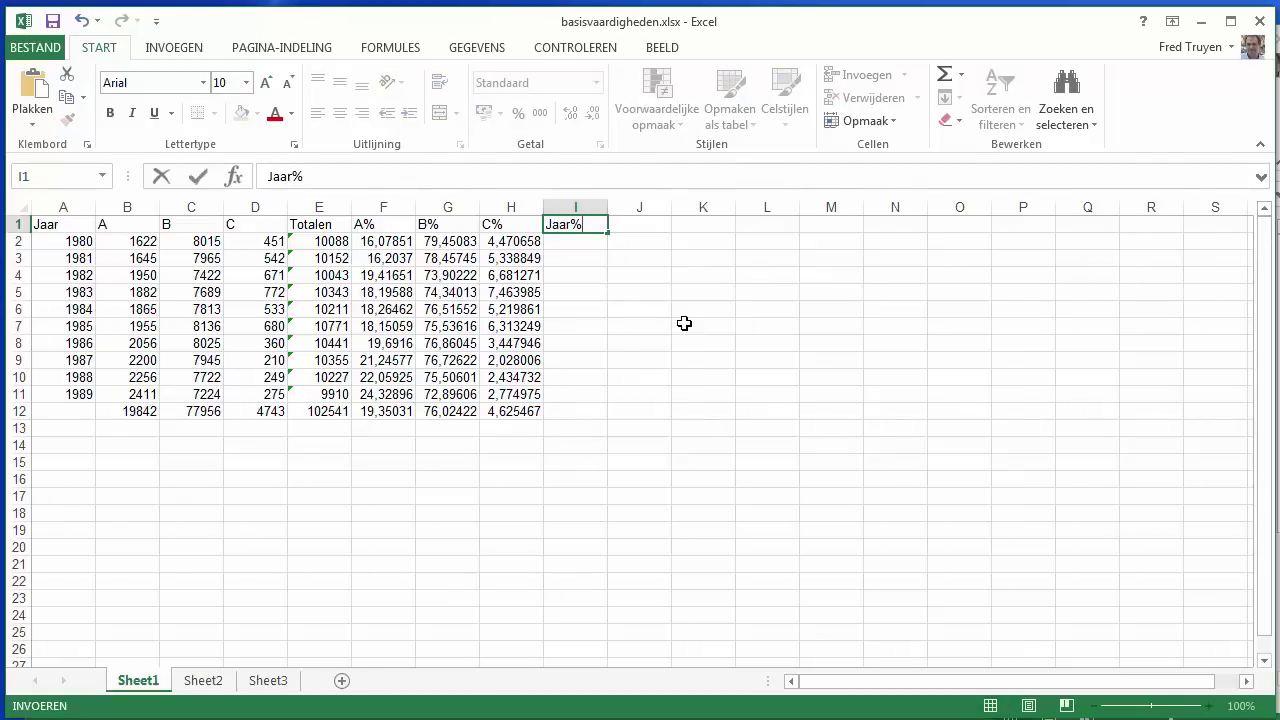
{"action": "key", "text": "Return"}
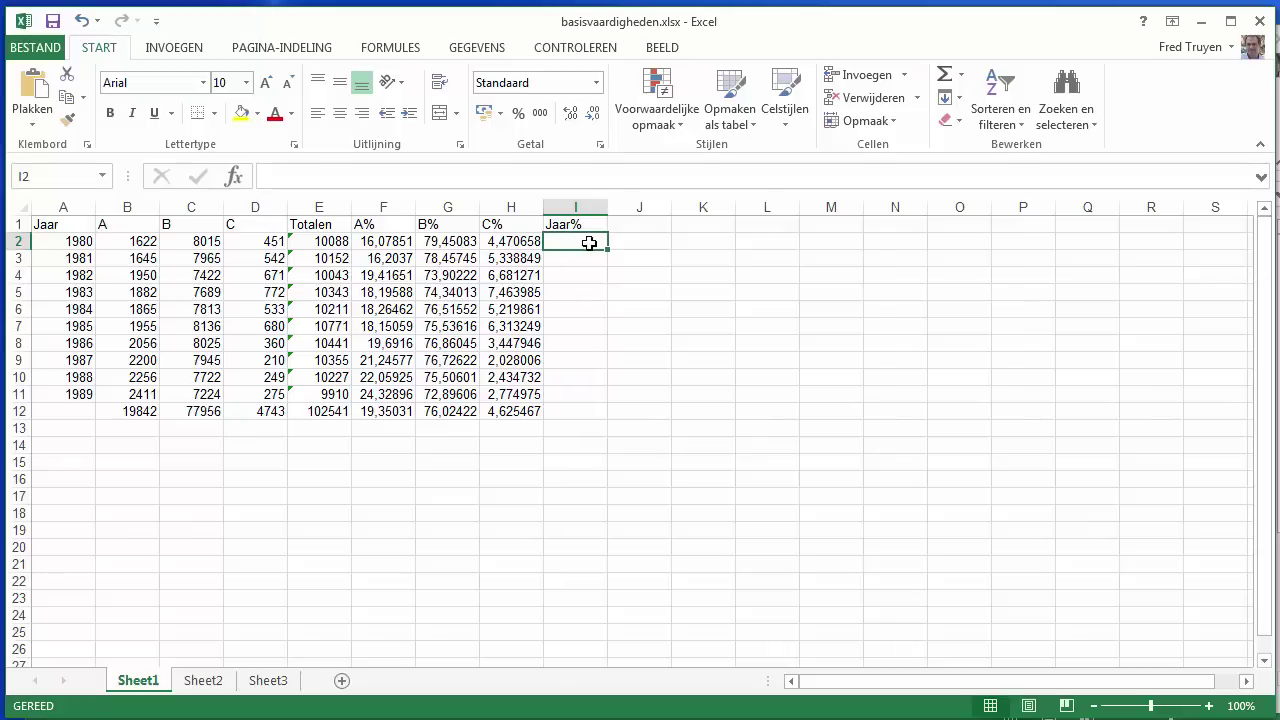
Enter =E2/E$12*100 in I2 and fill it down to I12, ending at 100
{"action": "type", "text": "="}
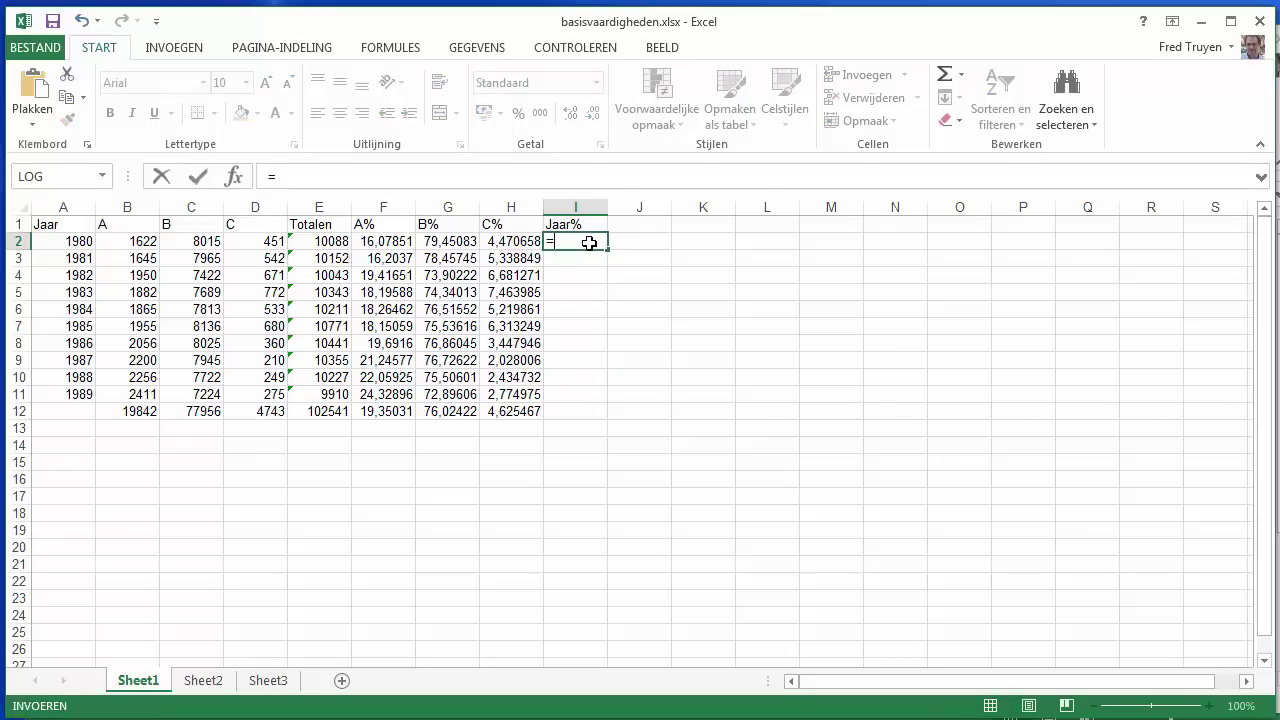
{"action": "type", "text": "E2"}
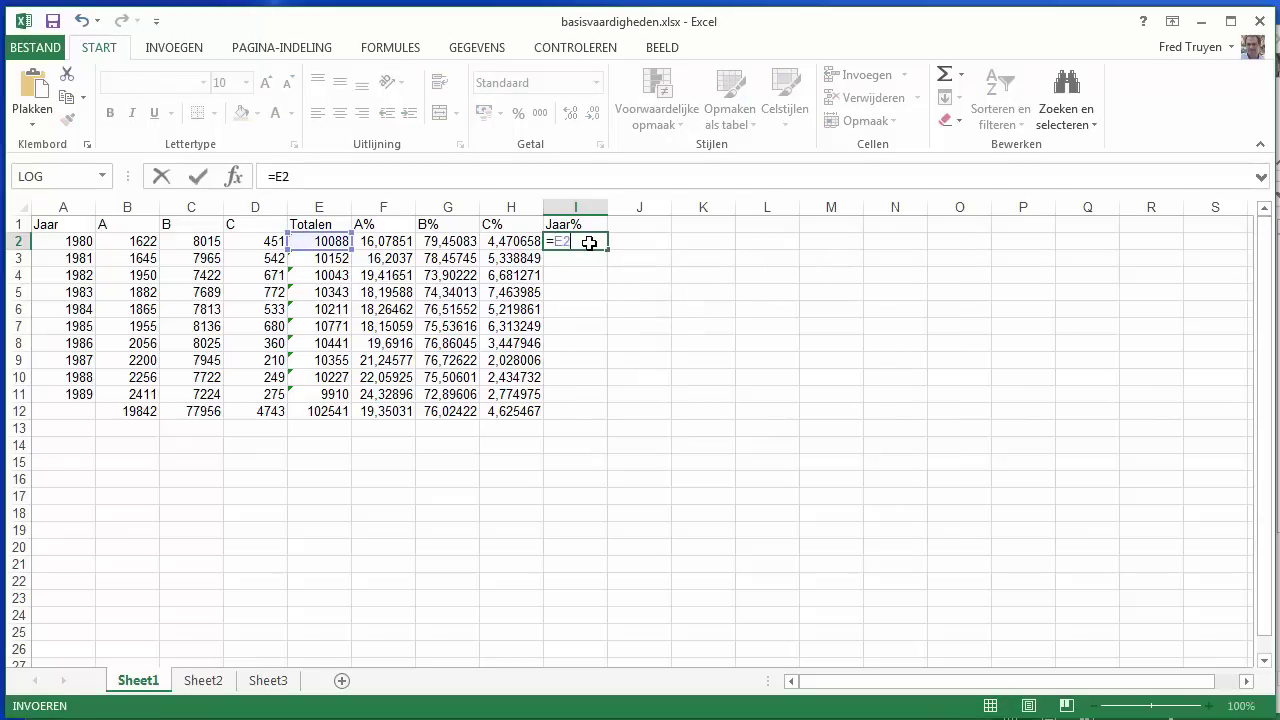
{"action": "type", "text": "/"}
{"action": "type", "text": "E"}
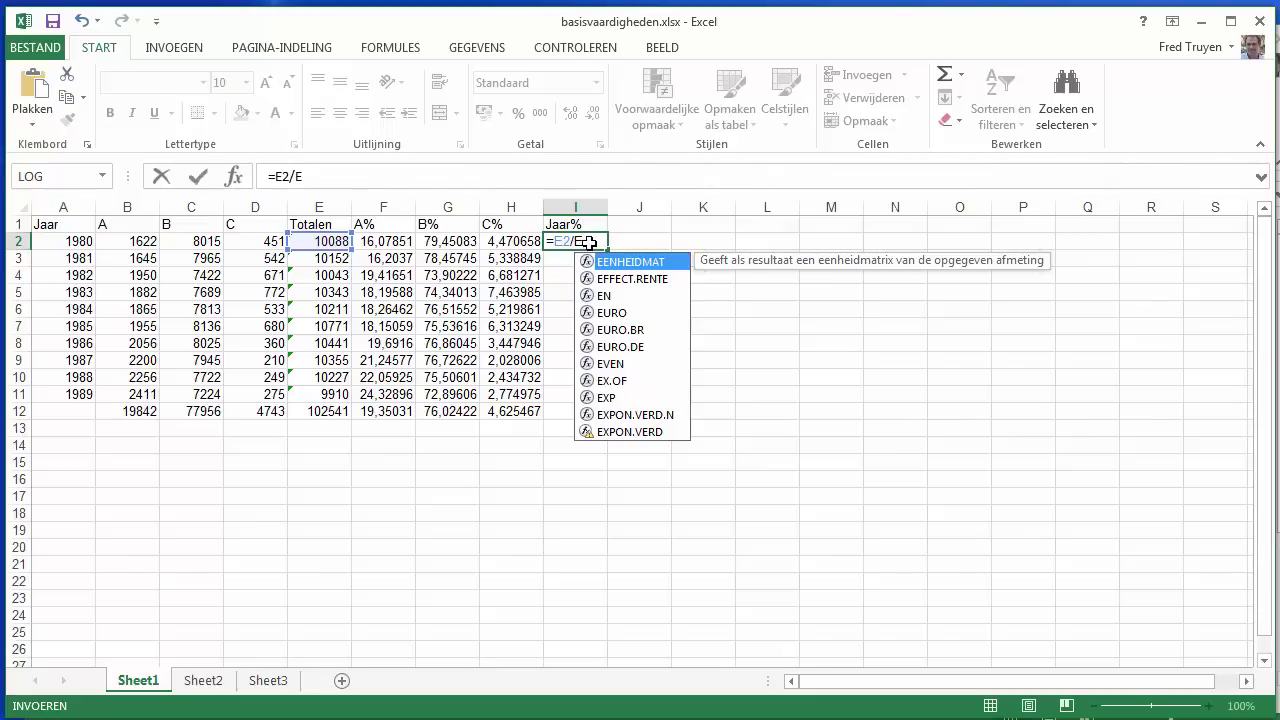
{"action": "type", "text": "$"}
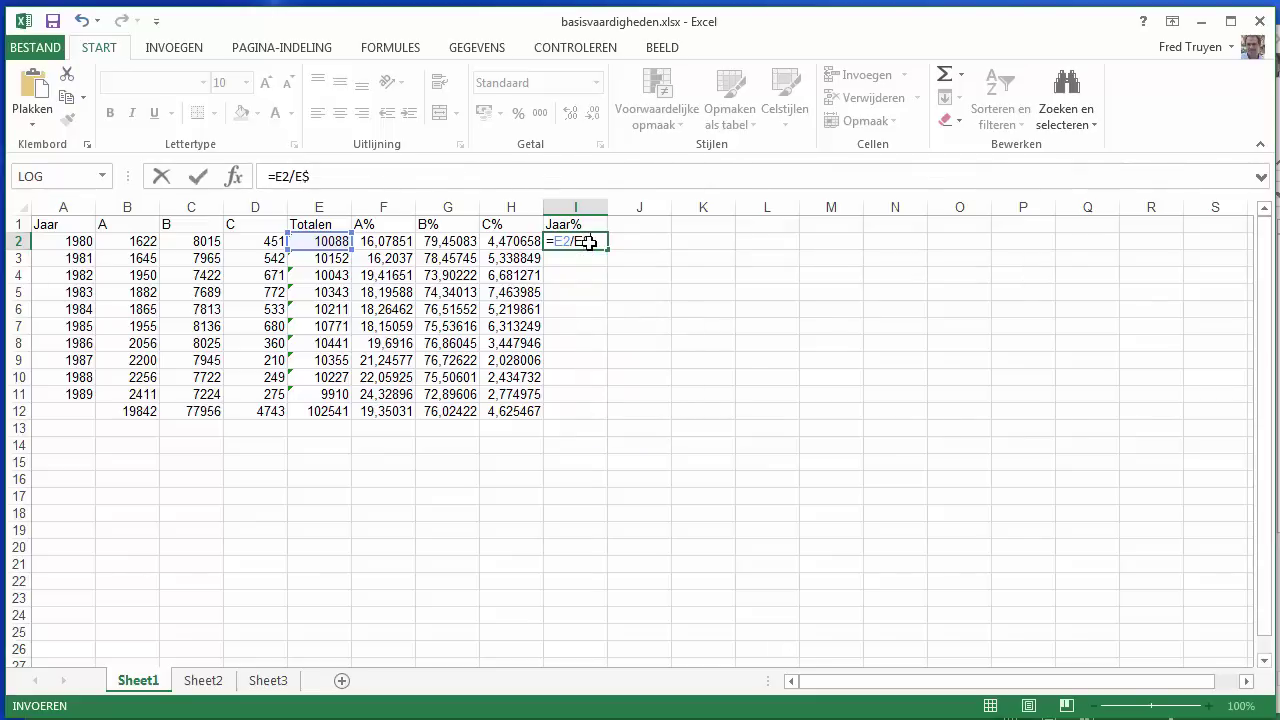
{"action": "type", "text": "12"}
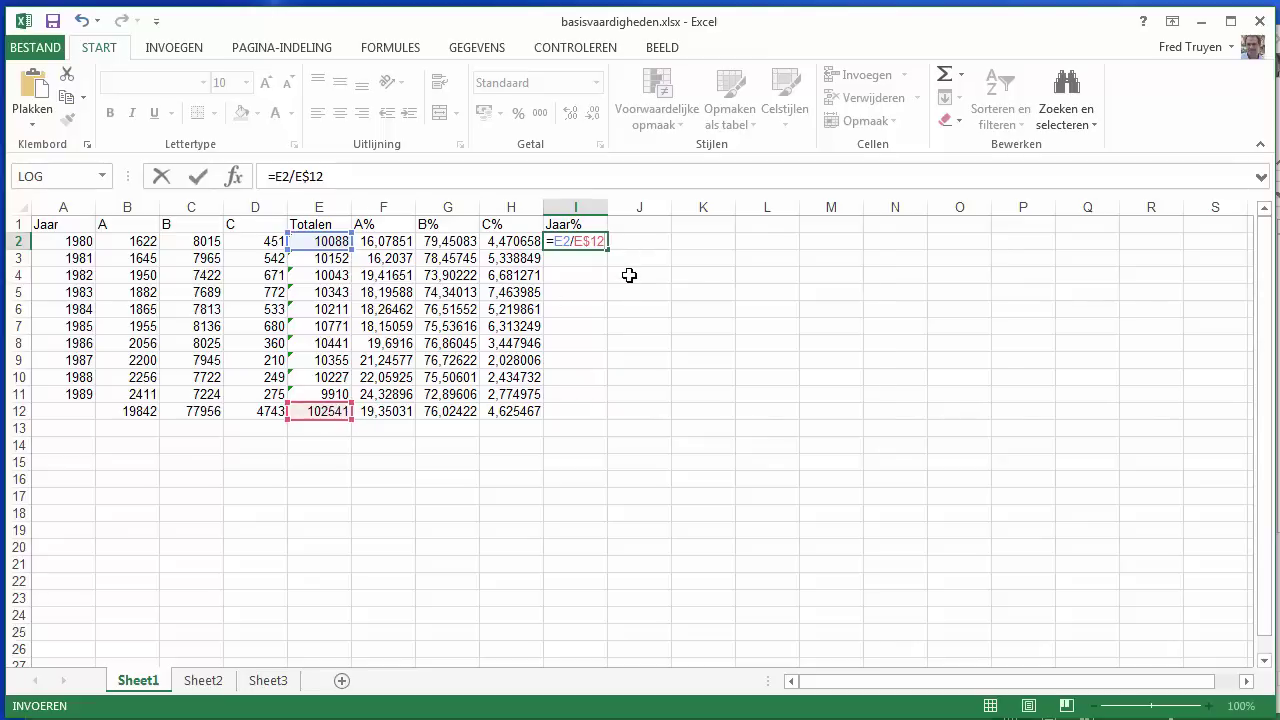
{"action": "type", "text": "*100"}
{"action": "key", "text": "Return"}
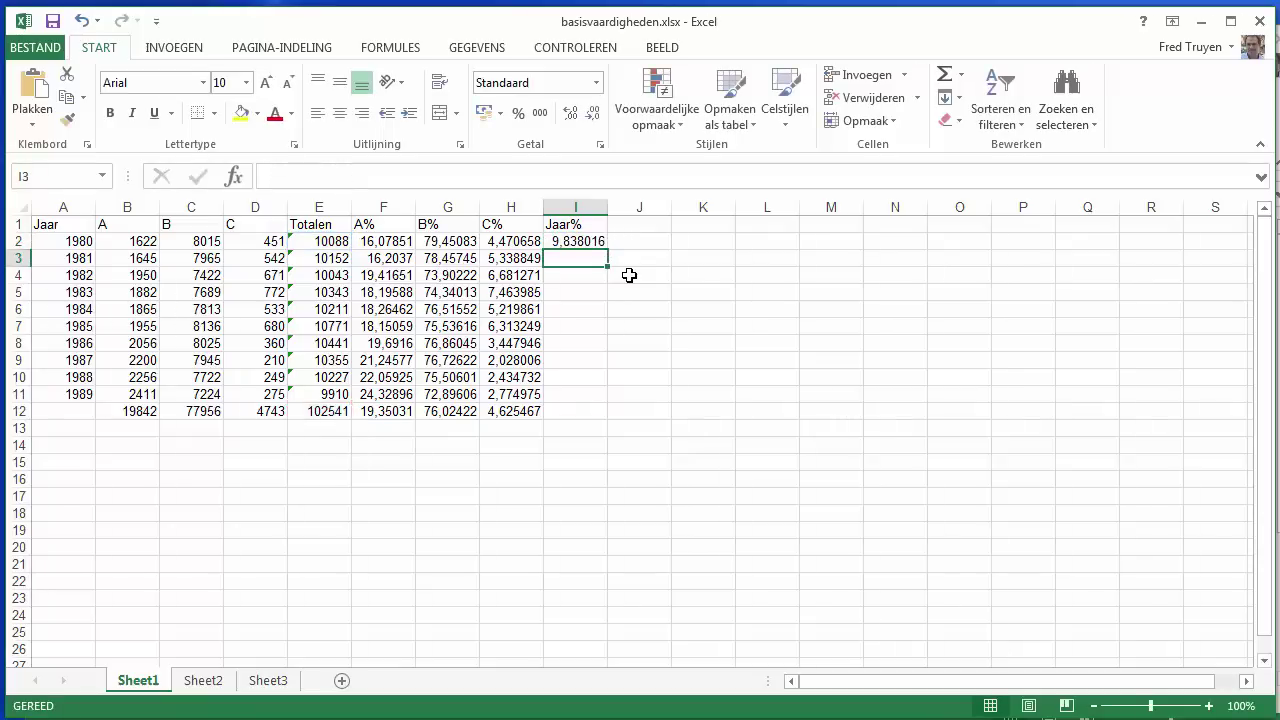
{"action": "left_click", "coordinate": [589, 245]}
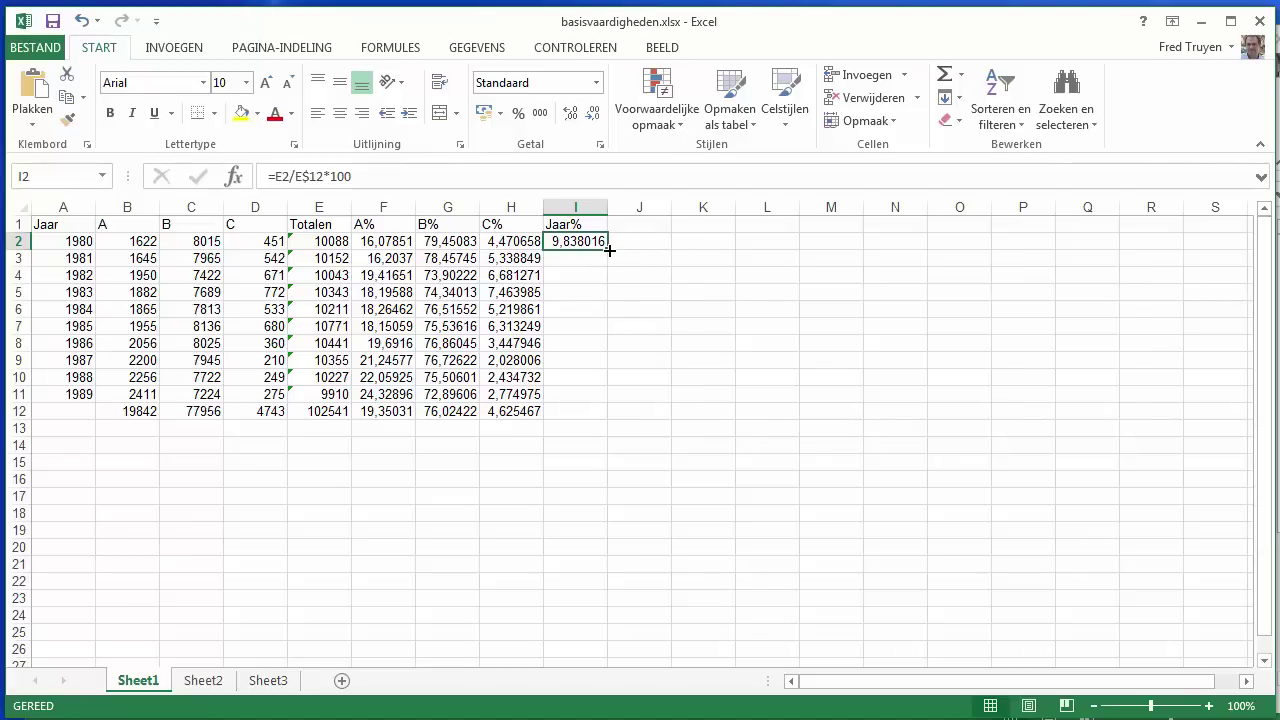
{"action": "left_click_drag", "start_coordinate": [609, 251], "coordinate": [606, 419]}
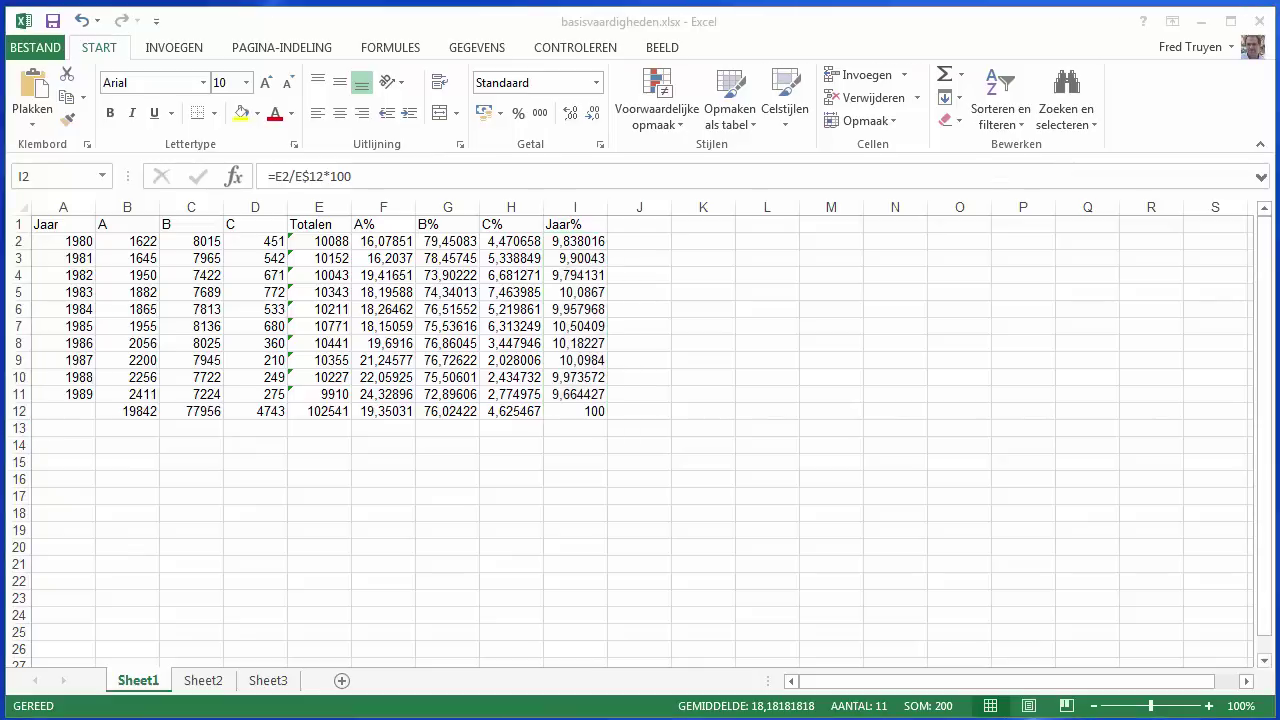
Type Aangroei as the heading in cell J1
{"action": "left_click", "coordinate": [642, 225]}
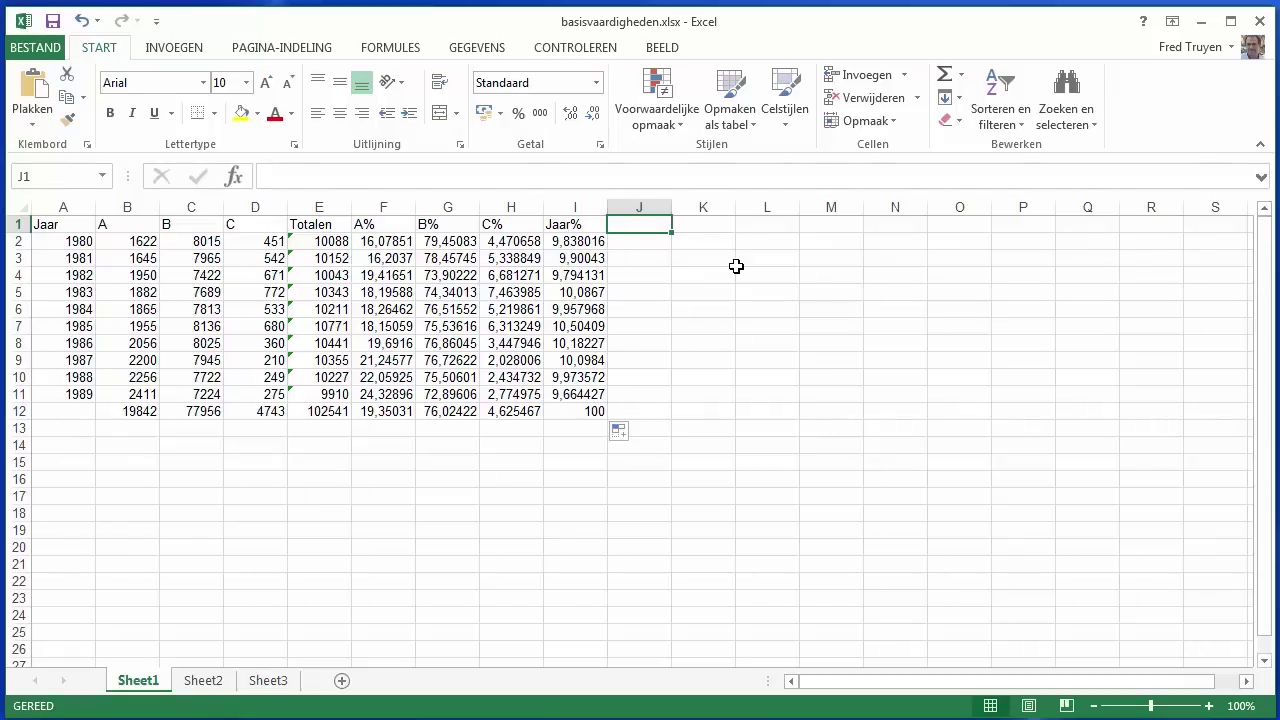
{"action": "type", "text": "Aangr"}
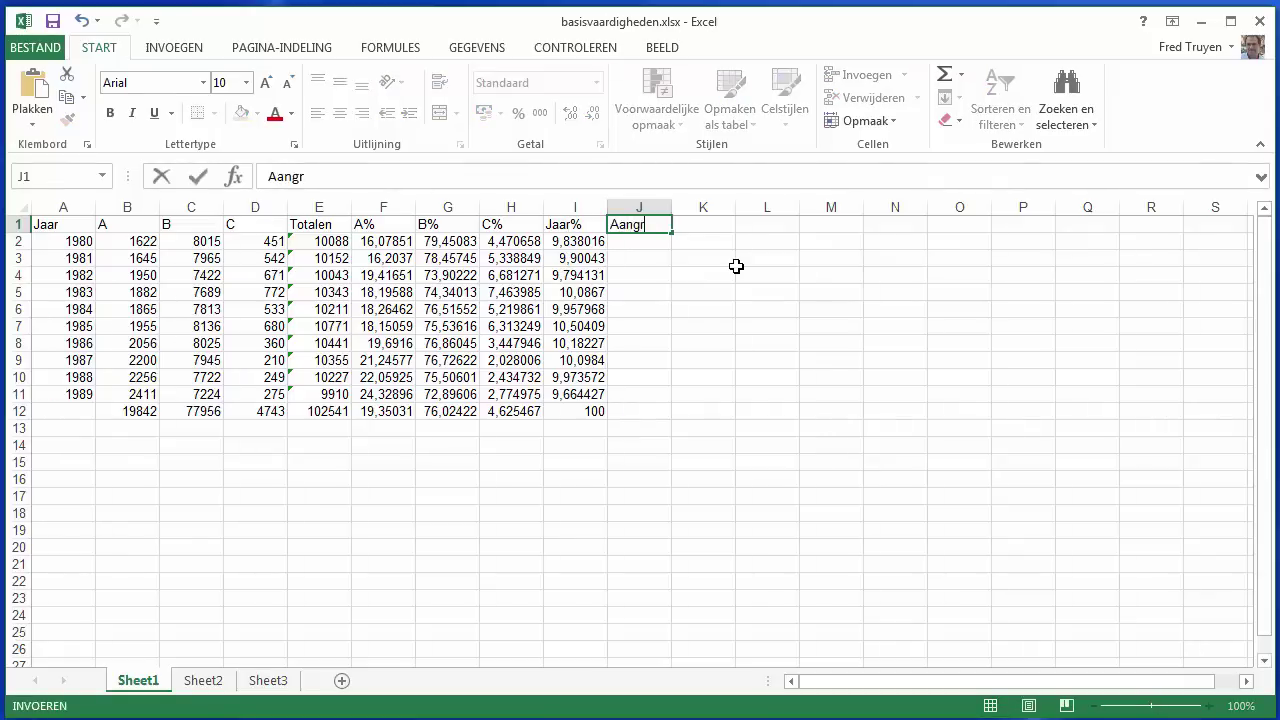
{"action": "type", "text": "oei"}
{"action": "key", "text": "Return"}
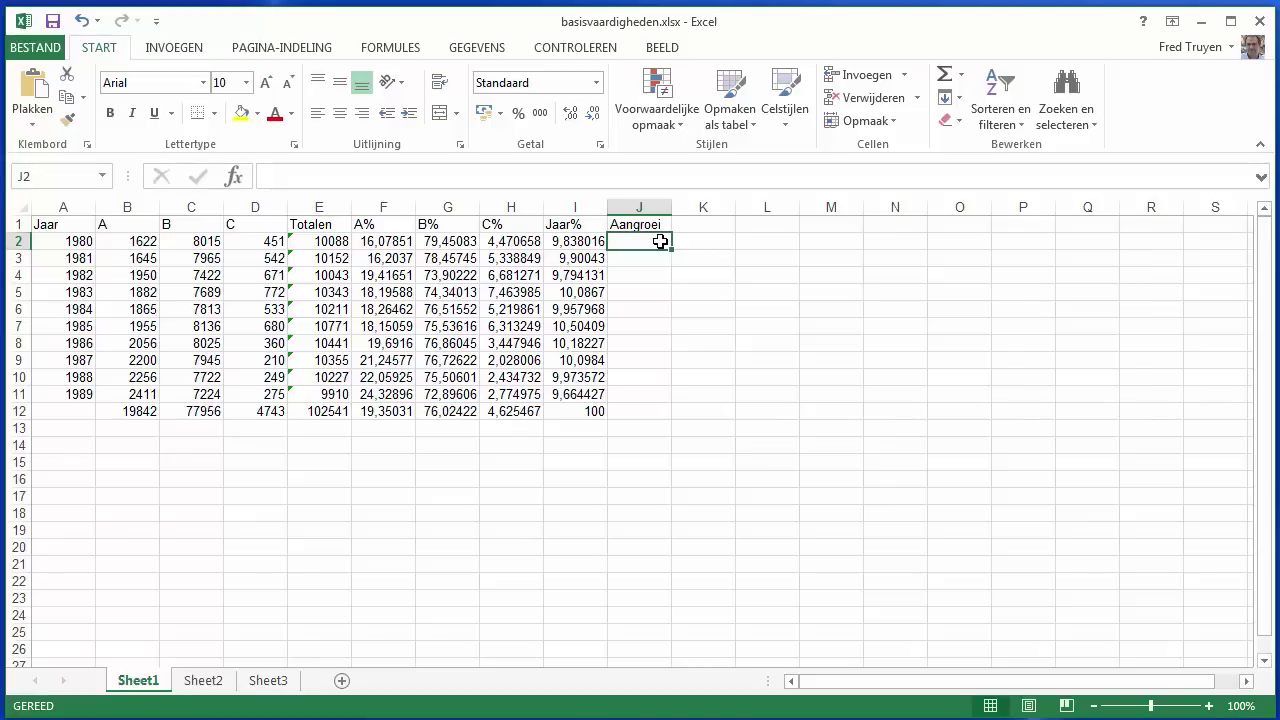
Enter =(E3-E2)/E2*100 in J3 and fill down to J11, from 0,634417 to -3,09964
{"action": "key", "text": "Return"}
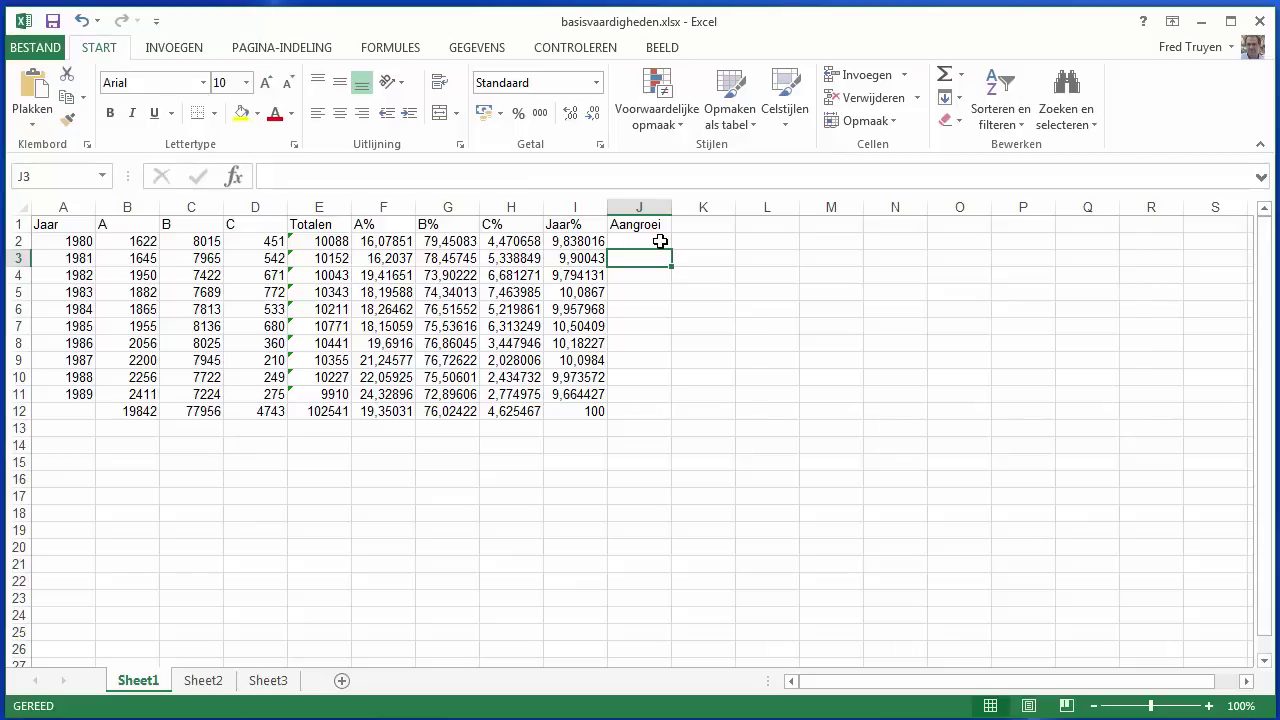
{"action": "type", "text": "="}
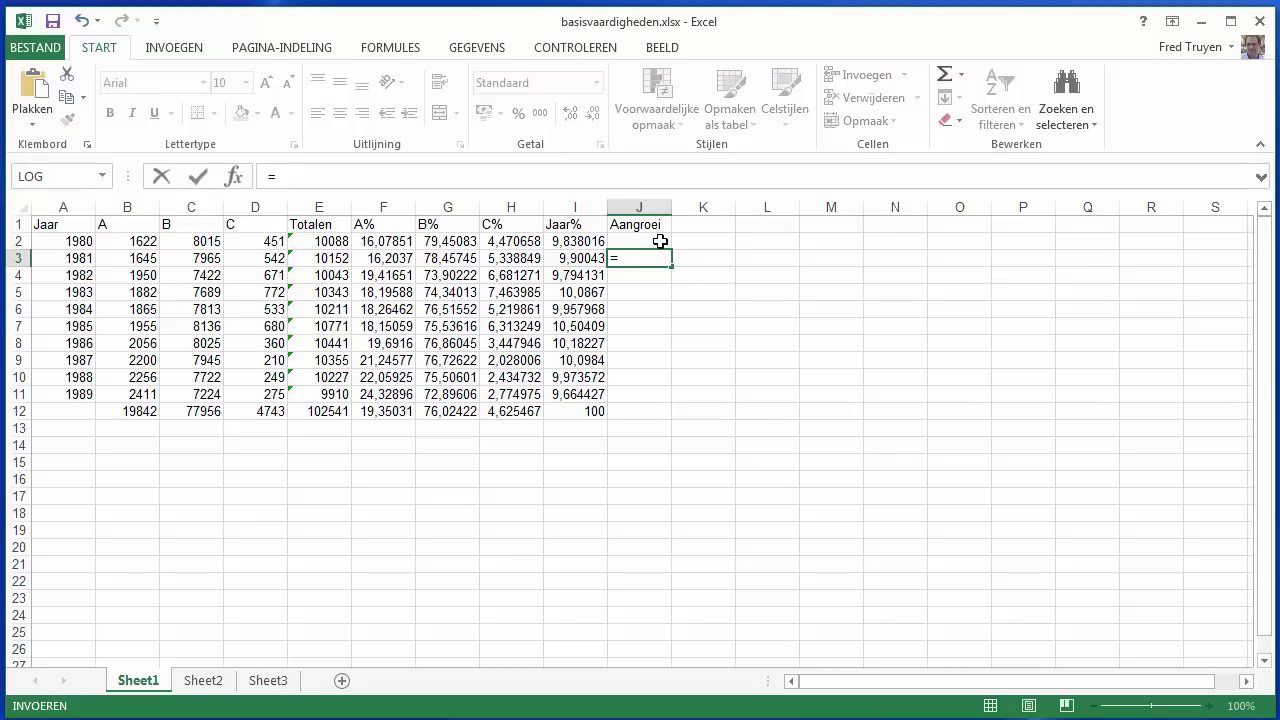
{"action": "type", "text": "("}
{"action": "type", "text": "E"}
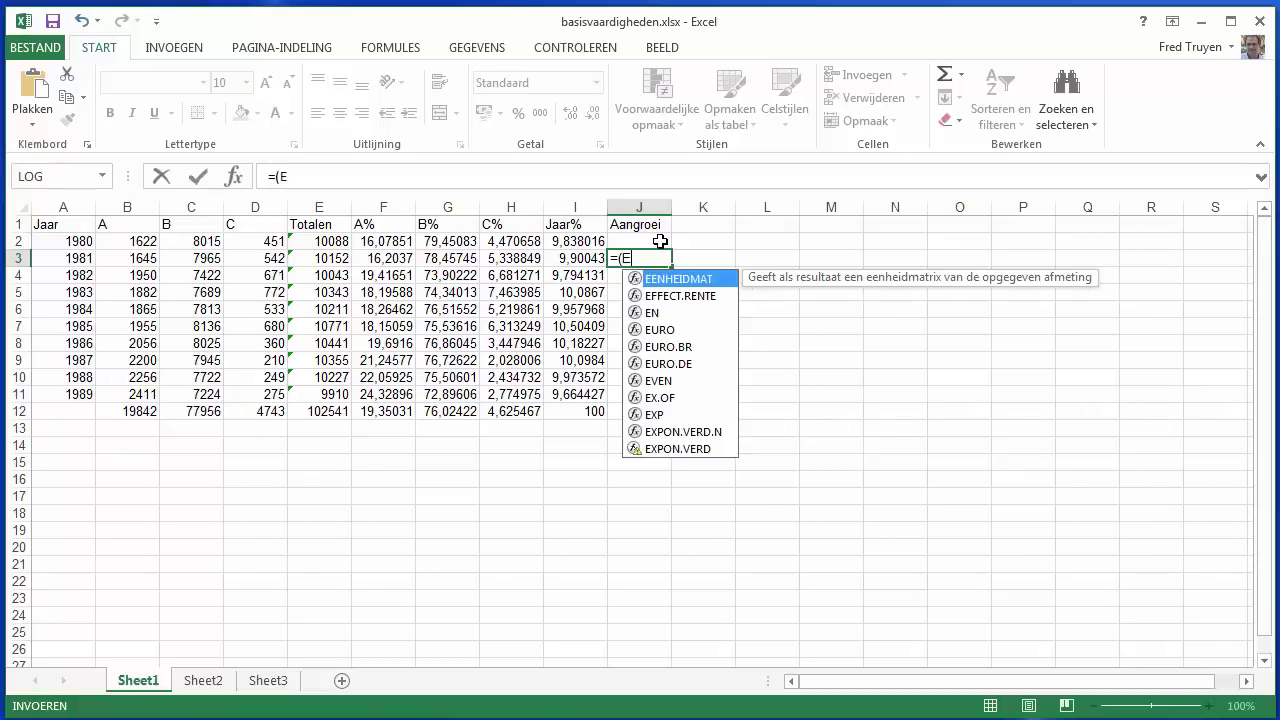
{"action": "type", "text": "3"}
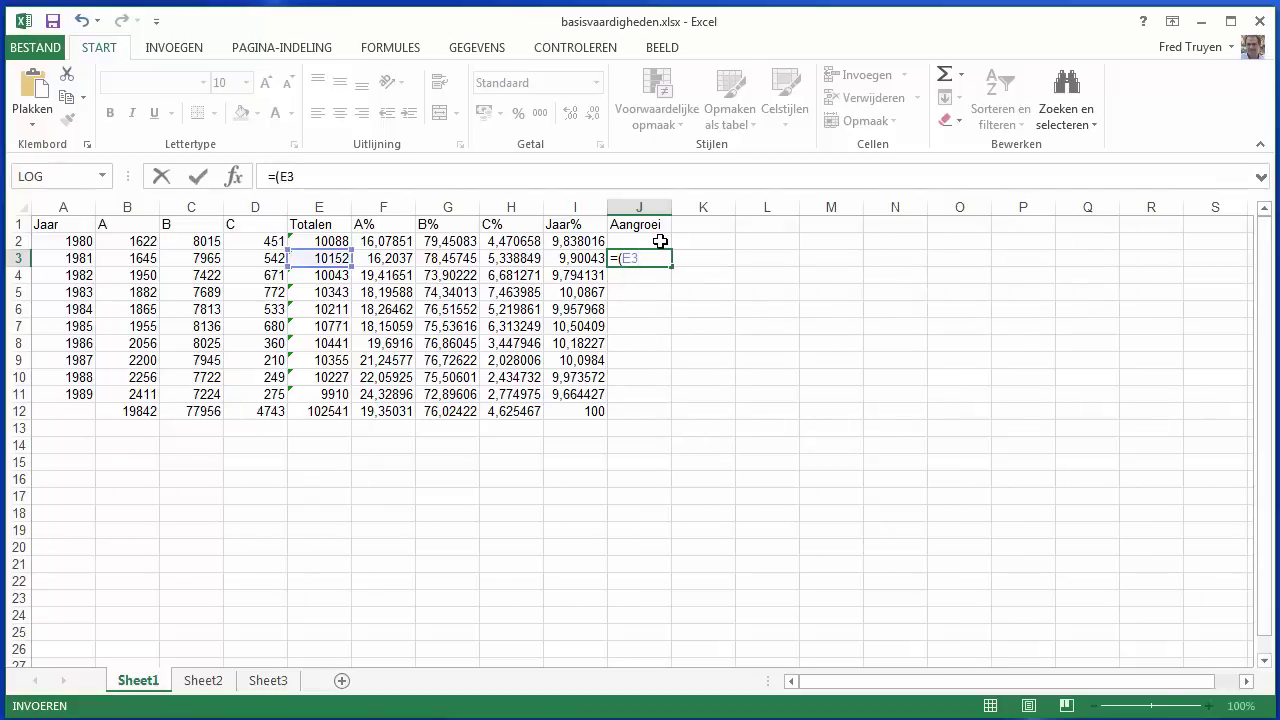
{"action": "type", "text": "-"}
{"action": "type", "text": "E2"}
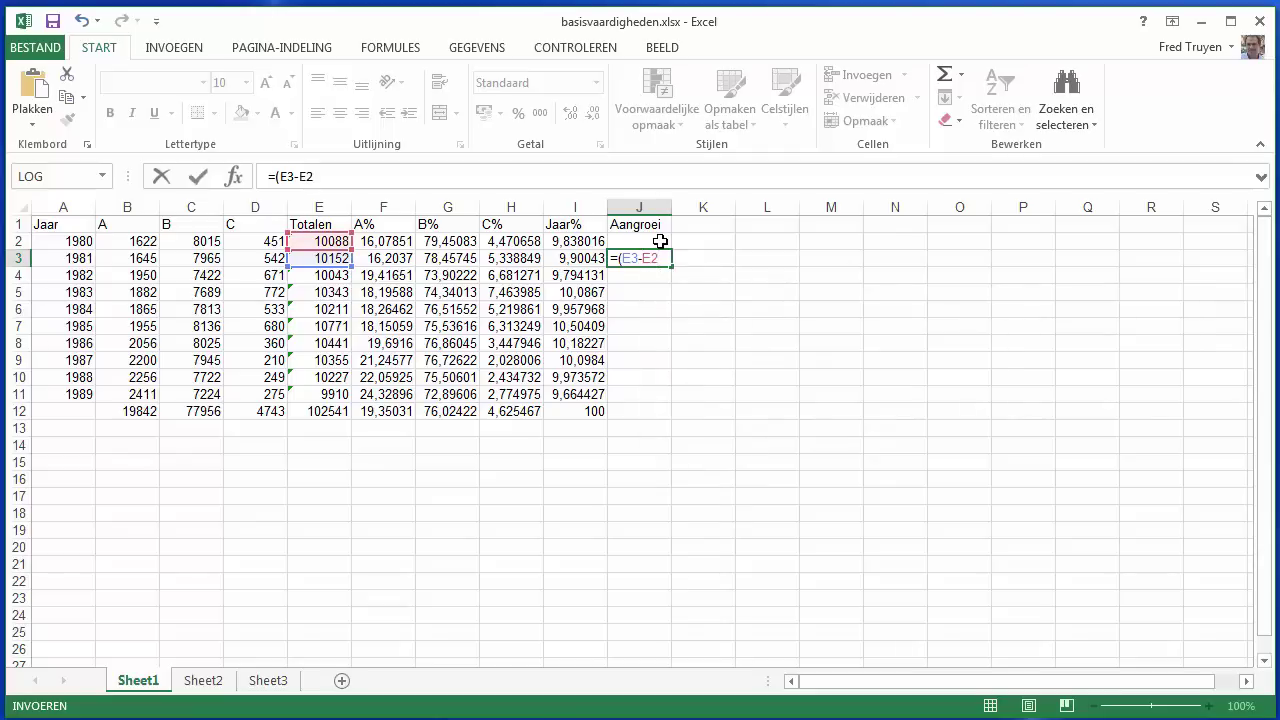
{"action": "type", "text": ")"}
{"action": "type", "text": "/"}
{"action": "type", "text": "E2"}
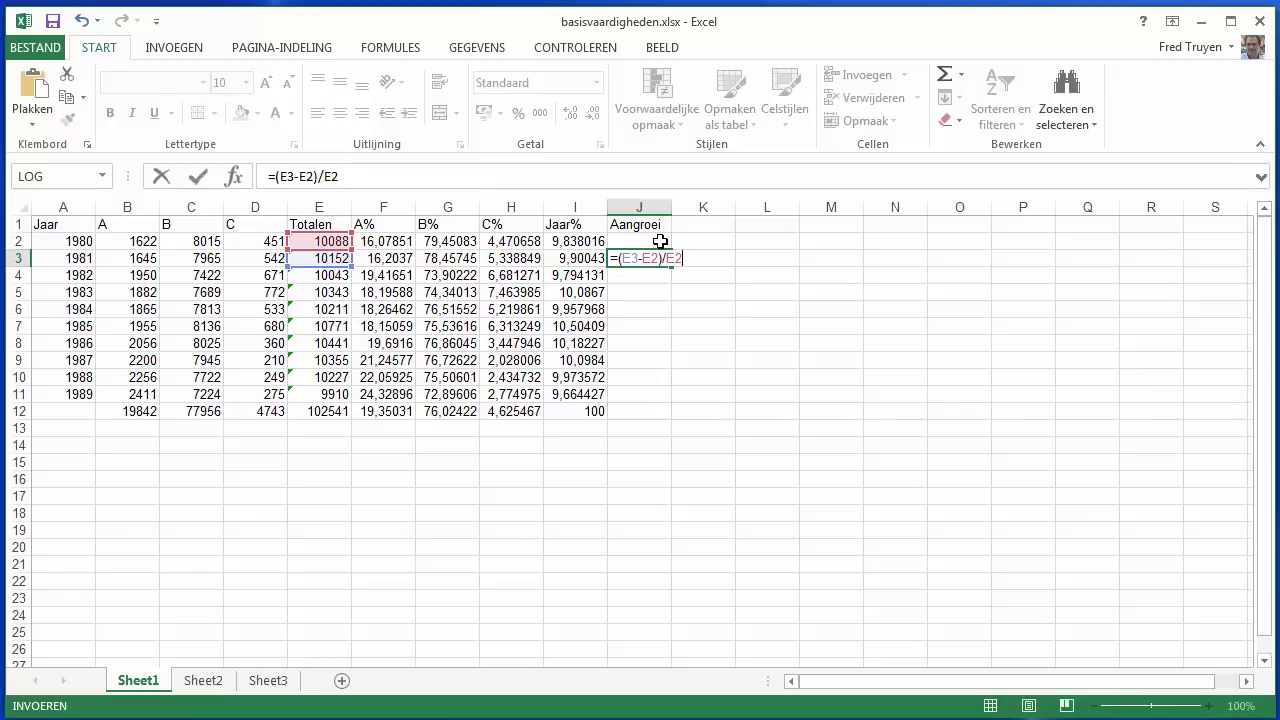
{"action": "type", "text": "*1"}
{"action": "type", "text": "00"}
{"action": "key", "text": "Return"}
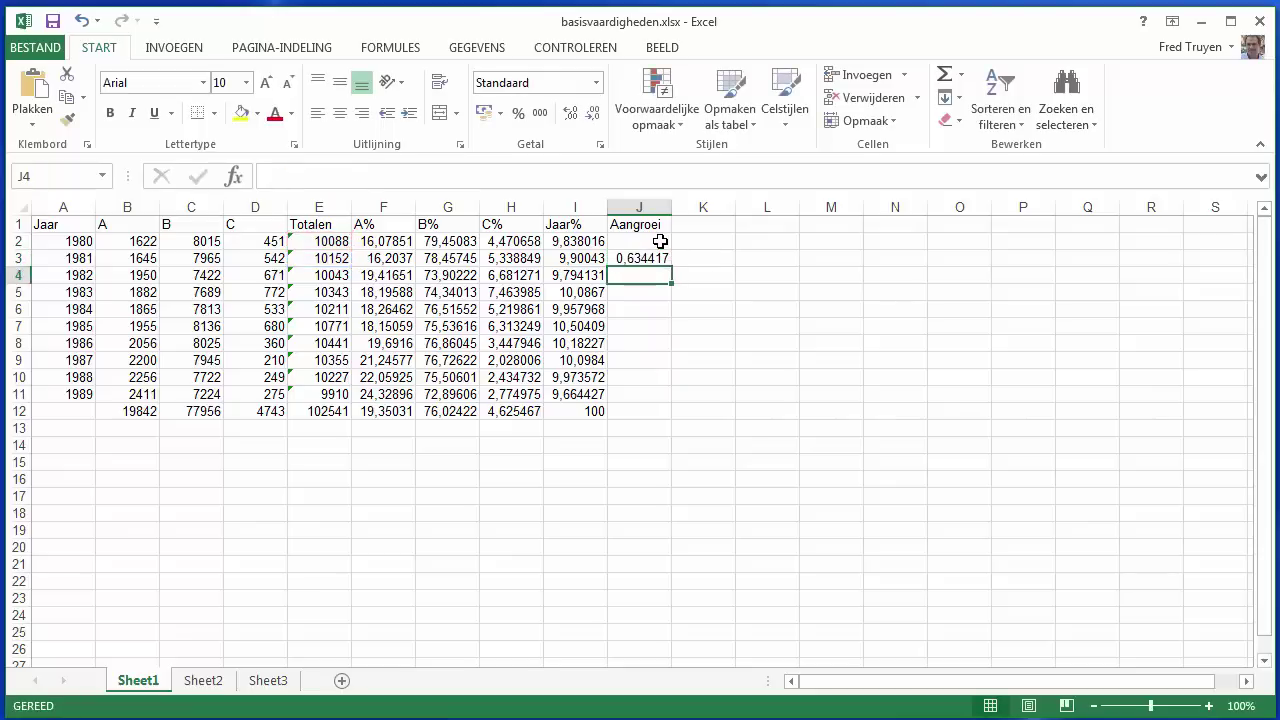
{"action": "key", "text": "Up"}
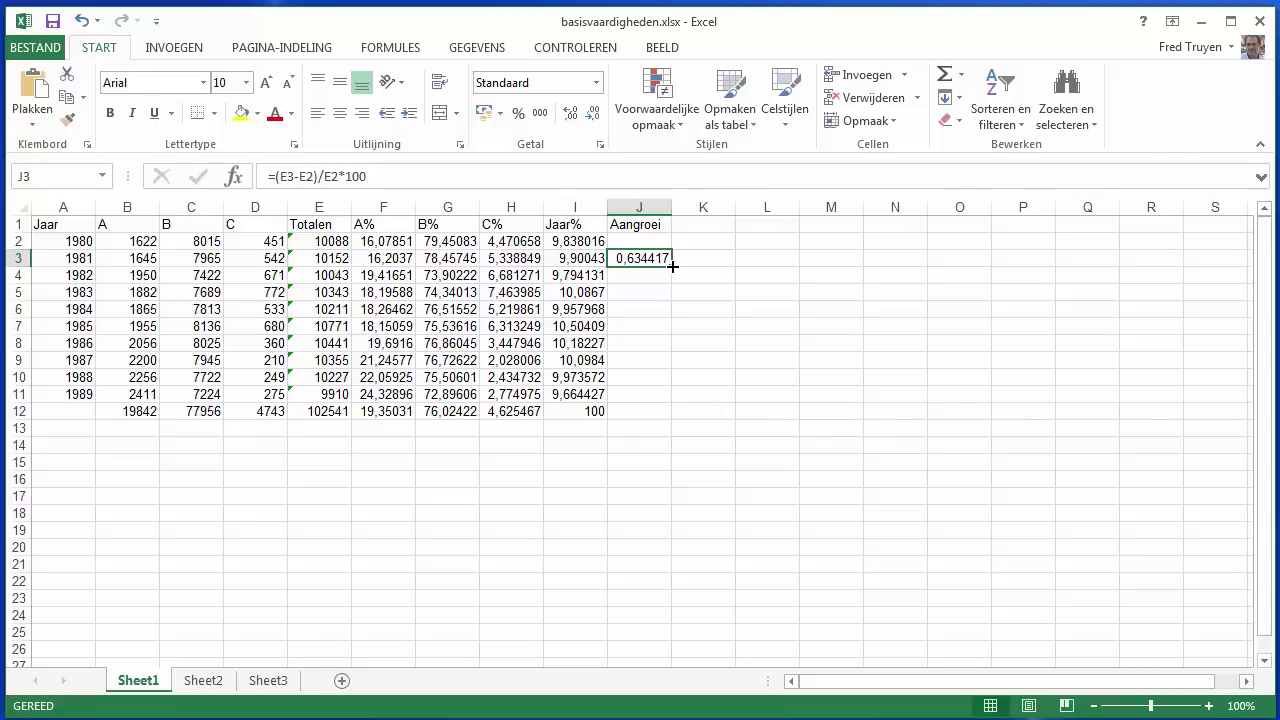
{"action": "left_click_drag", "start_coordinate": [672, 267], "coordinate": [665, 410]}
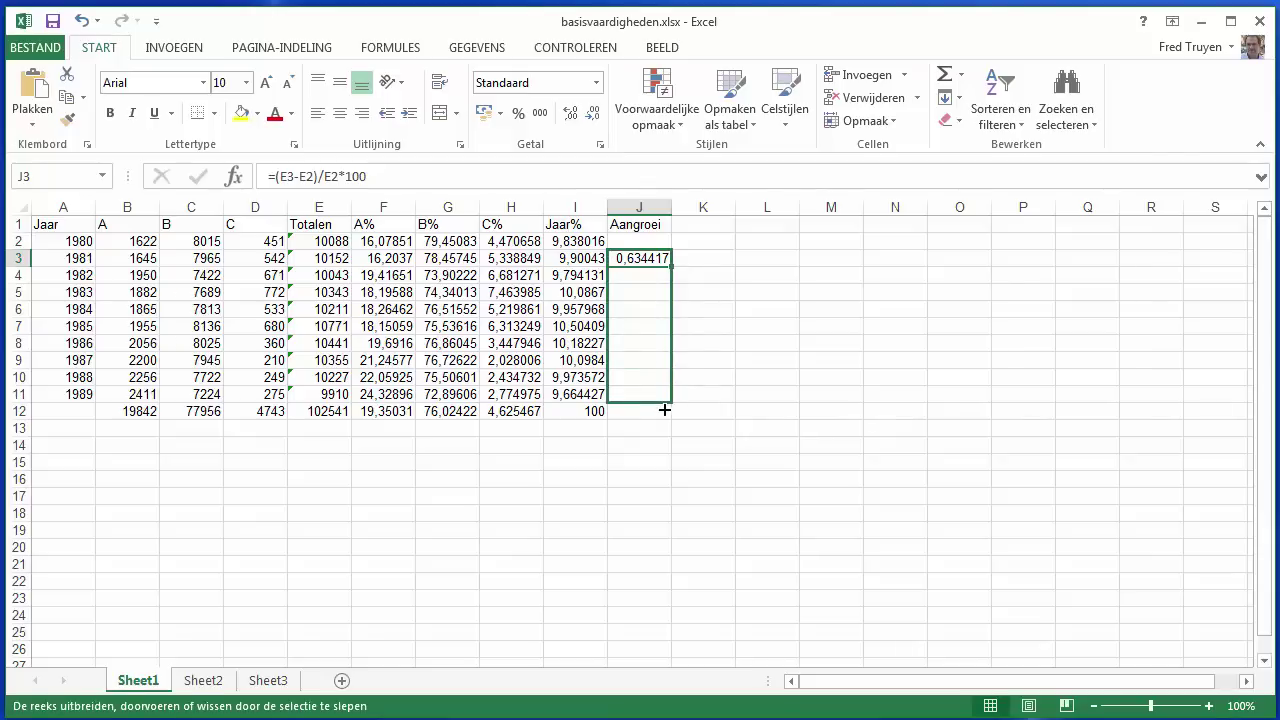
{"action": "left_click_drag", "start_coordinate": [665, 410], "coordinate": [665, 411]}
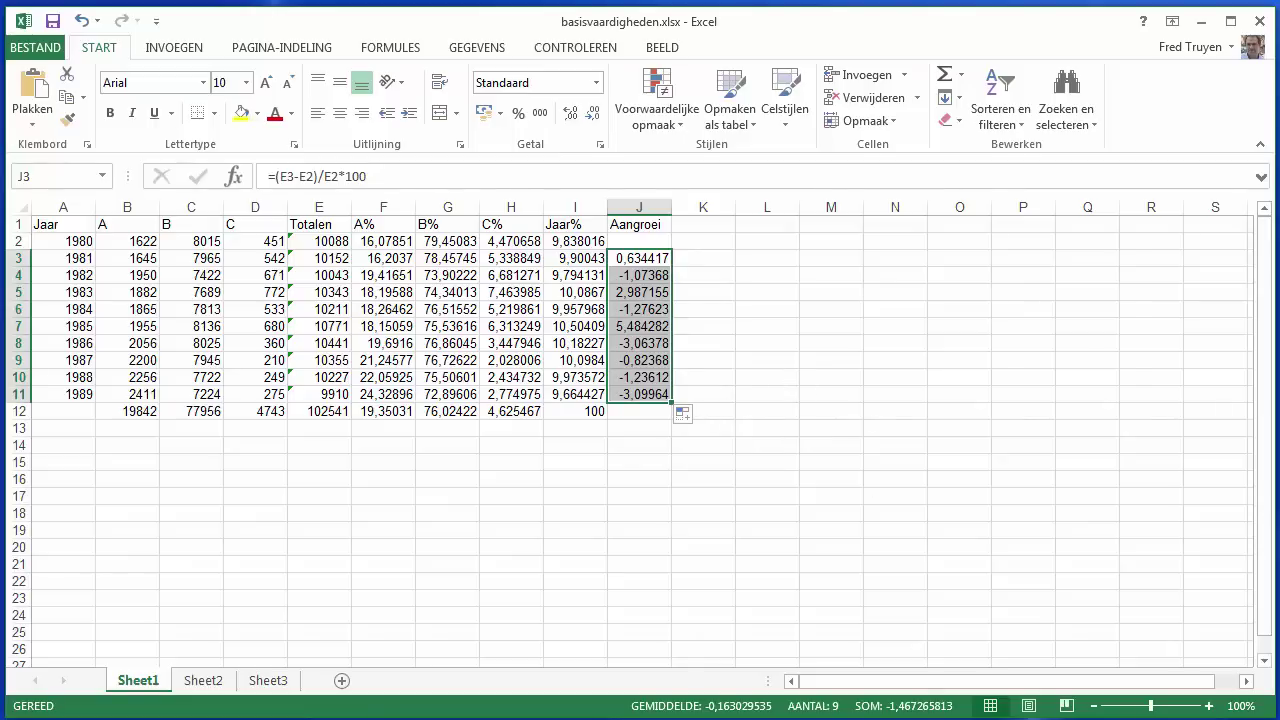
{"action": "left_click", "coordinate": [640, 411]}
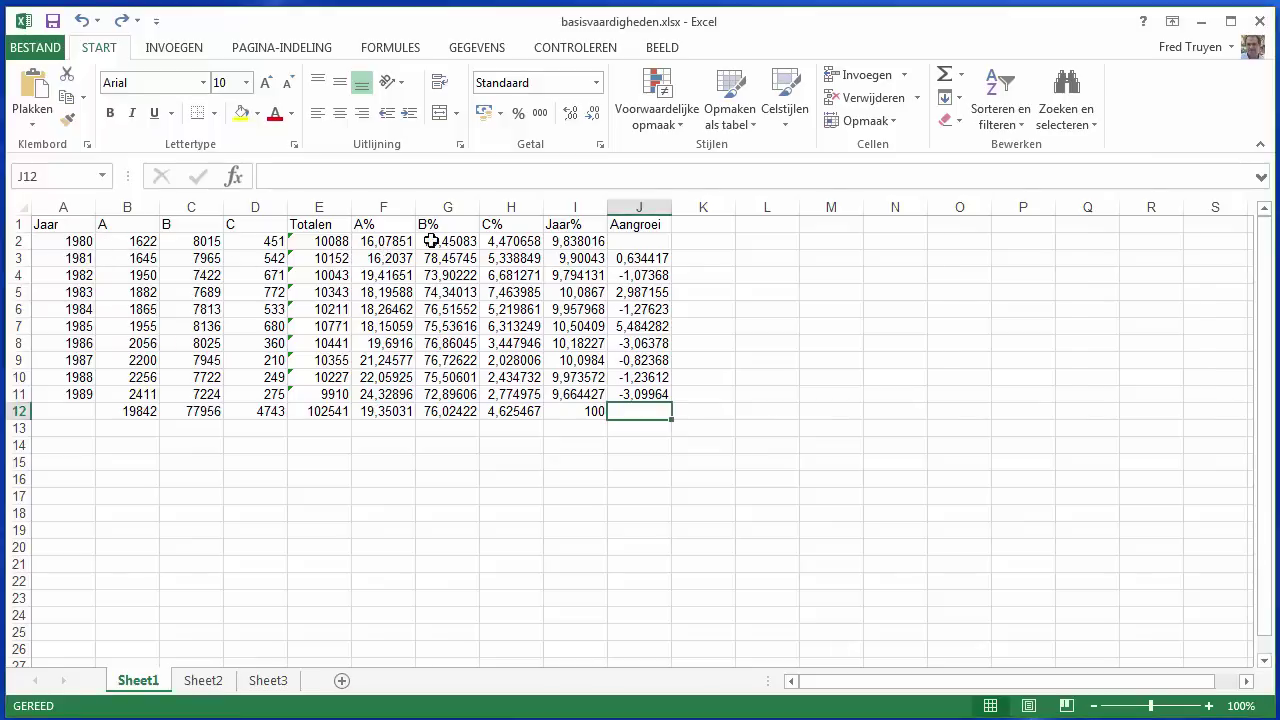
Reduce F2:J12 to two decimals, showing values like 16,08, 100,00 and -3,10
{"action": "left_click_drag", "start_coordinate": [389, 241], "coordinate": [643, 412]}
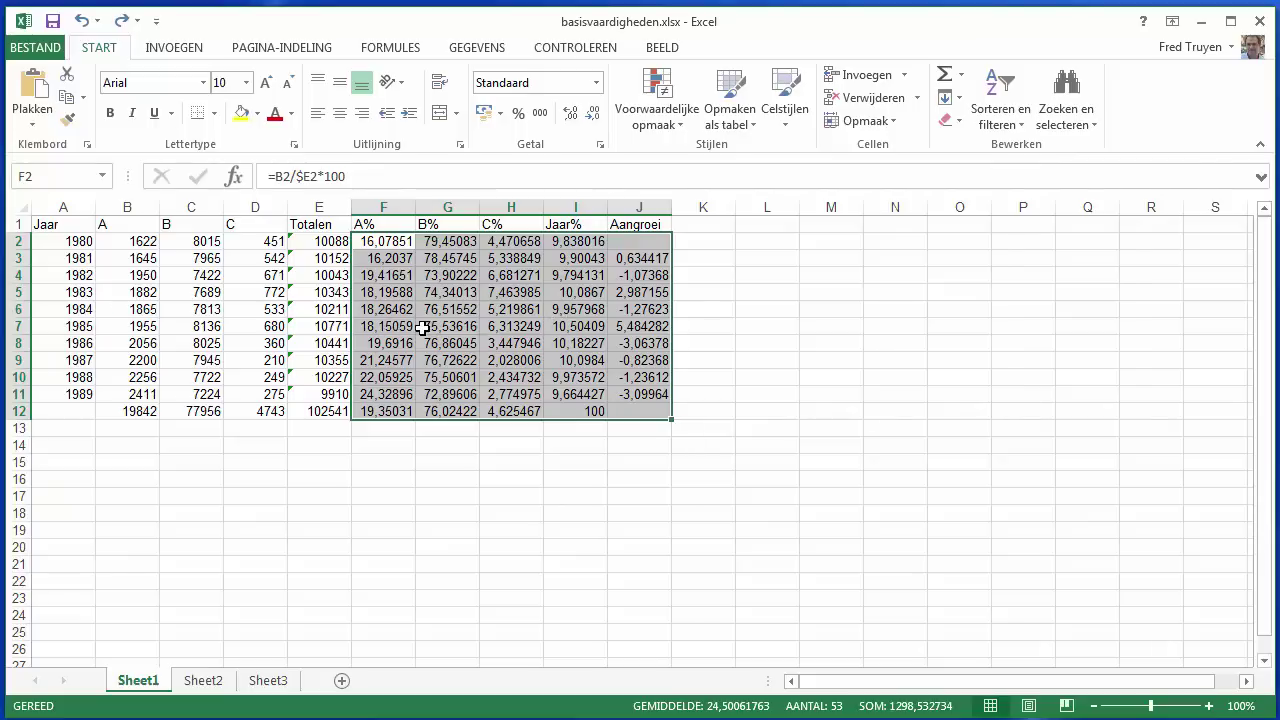
{"action": "left_click", "coordinate": [594, 118]}
{"action": "left_click", "coordinate": [593, 118]}
{"action": "left_click", "coordinate": [593, 118]}
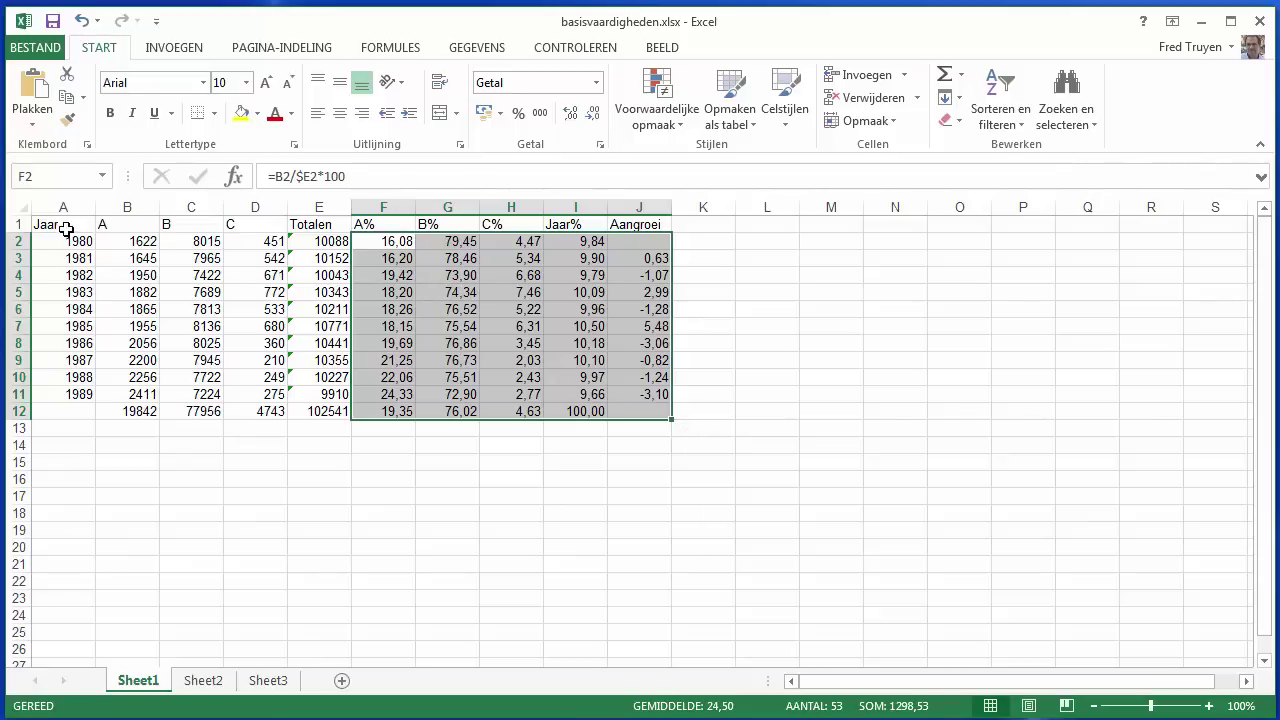
{"action": "mouse_move", "coordinate": [66, 229]}
{"action": "left_mouse_down"}
{"action": "mouse_move", "coordinate": [654, 400]}
{"action": "mouse_move", "coordinate": [654, 411]}
{"action": "left_mouse_up"}
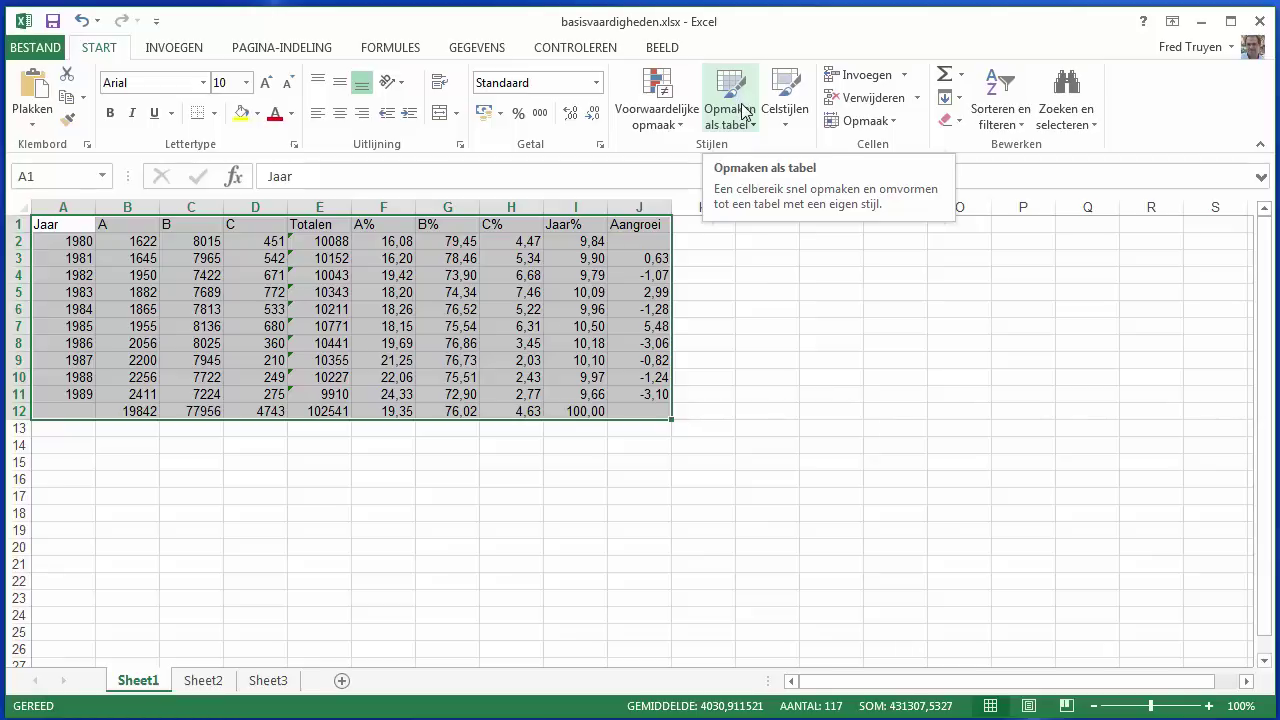
Format A1:J12 as a teal banded table with headers, named Tabel3
{"action": "left_click", "coordinate": [748, 114]}
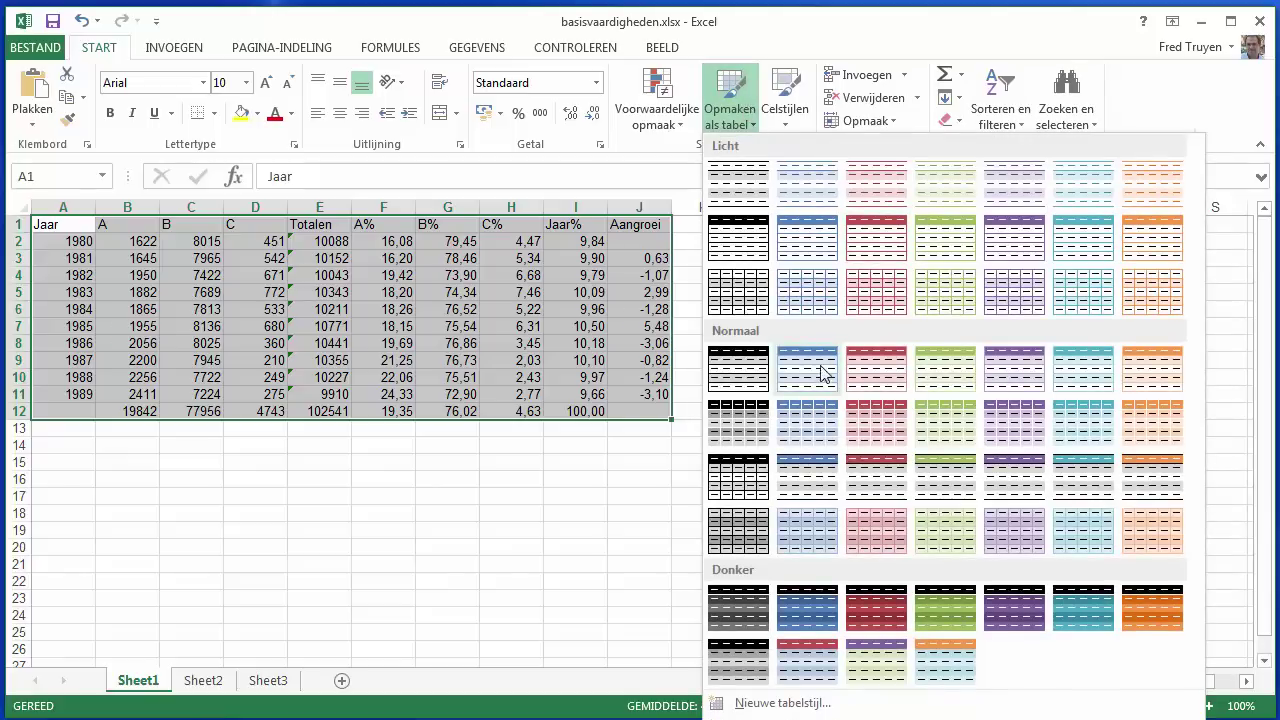
{"action": "left_click", "coordinate": [1082, 368]}
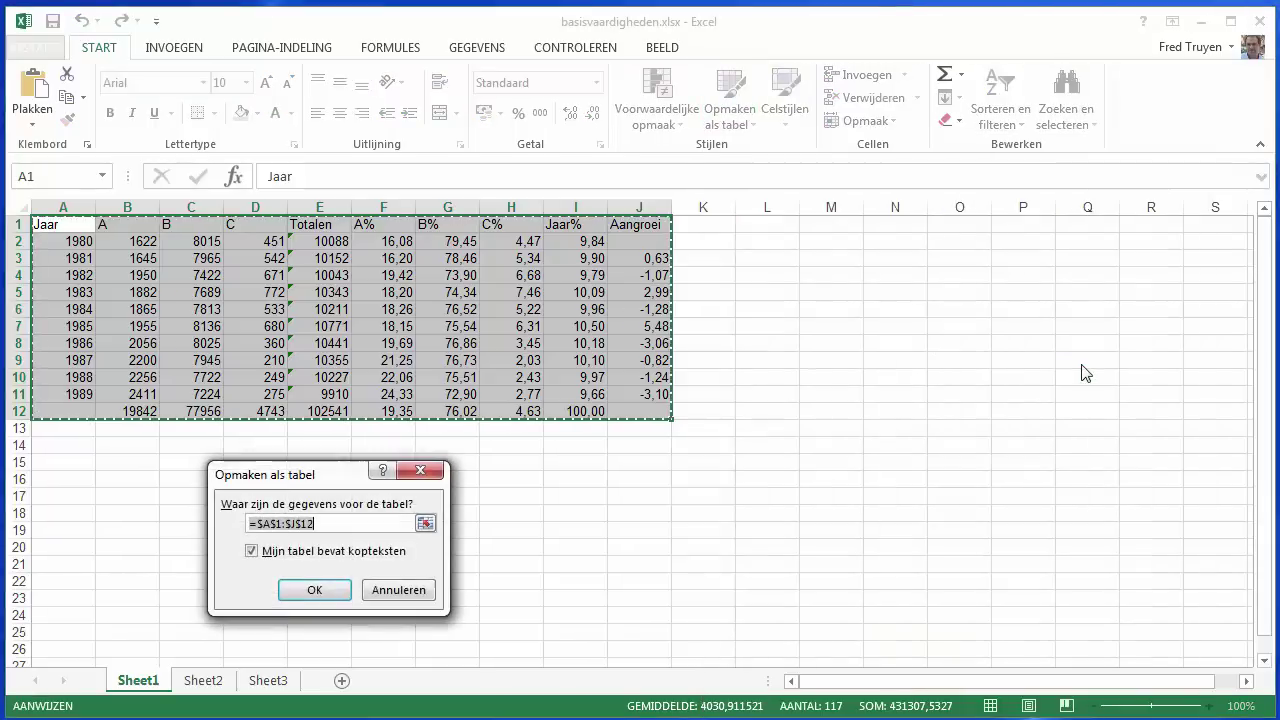
{"action": "left_click", "coordinate": [324, 596]}
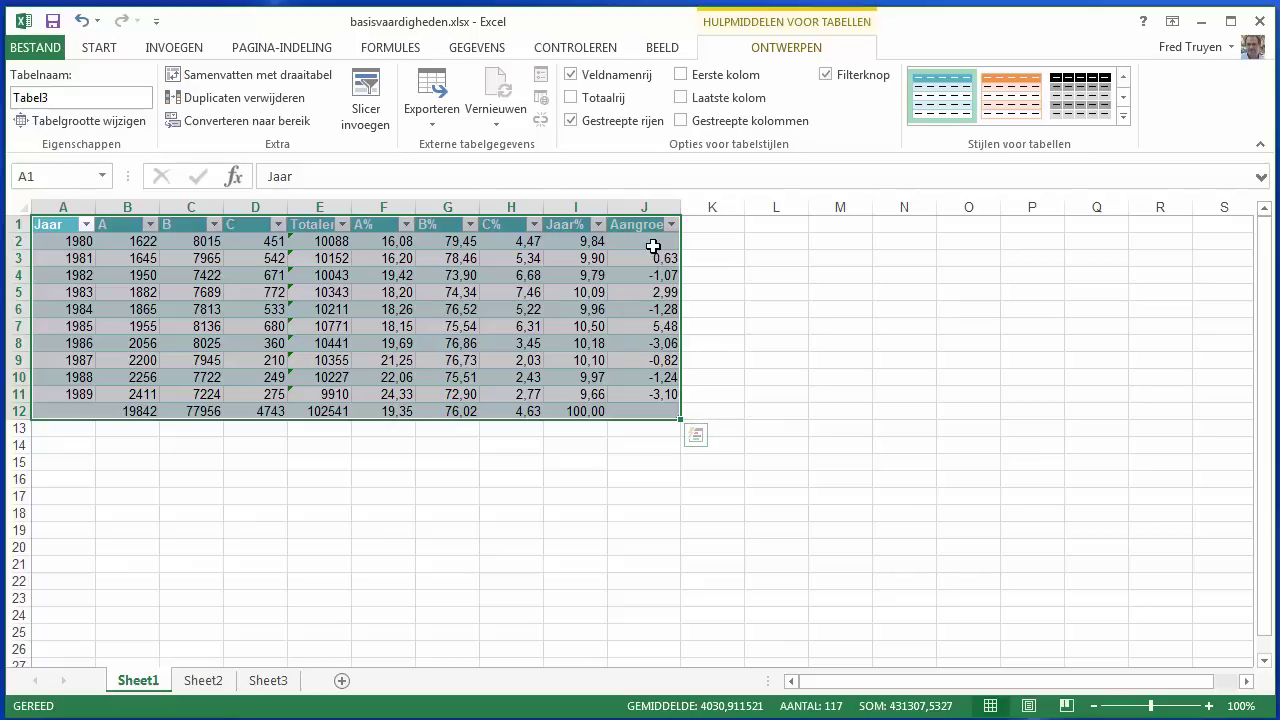
{"action": "left_click_drag", "start_coordinate": [652, 245], "coordinate": [651, 414]}
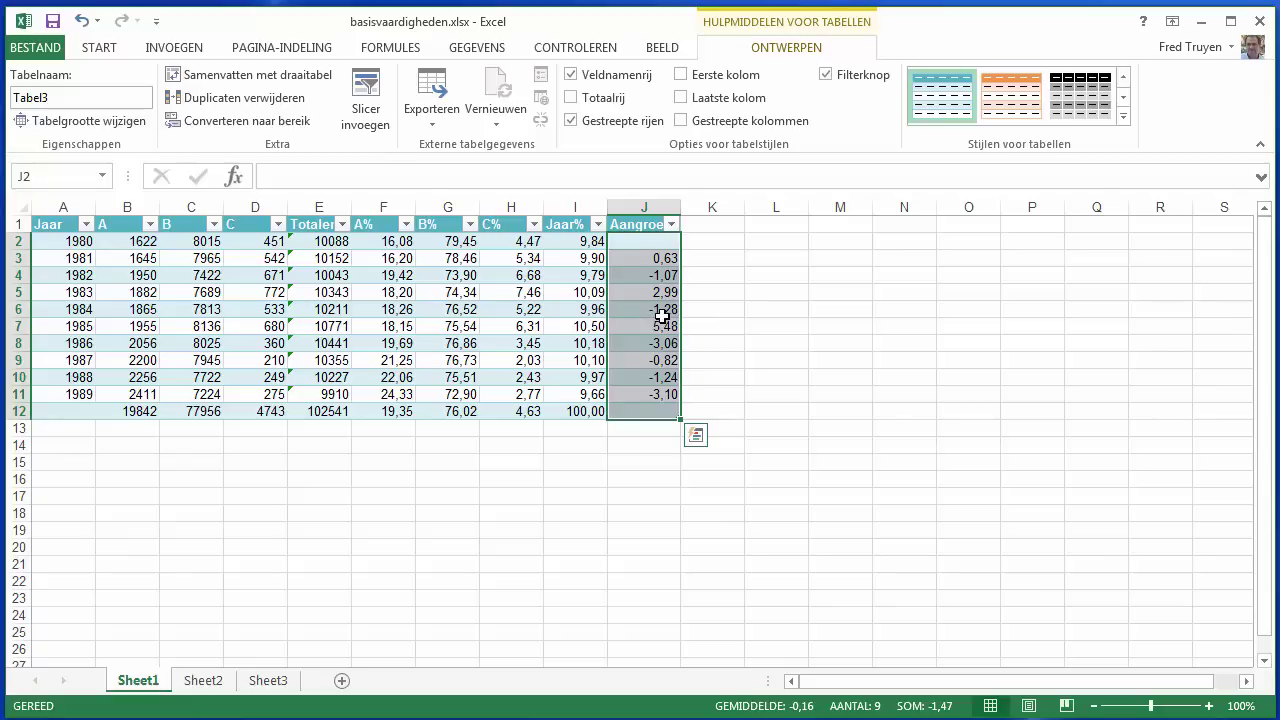
Highlight Aangroei values less than 0 with light red fill and dark red text
{"action": "left_click", "coordinate": [100, 48]}
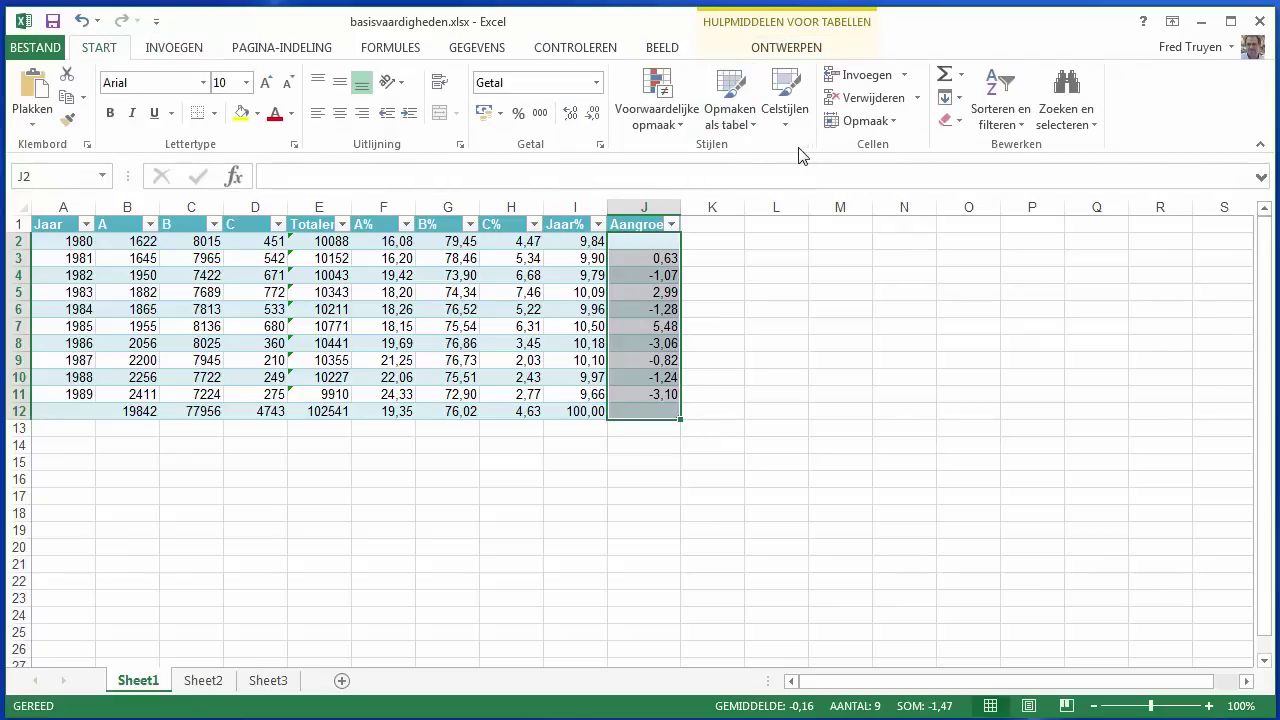
{"action": "left_click", "coordinate": [666, 104]}
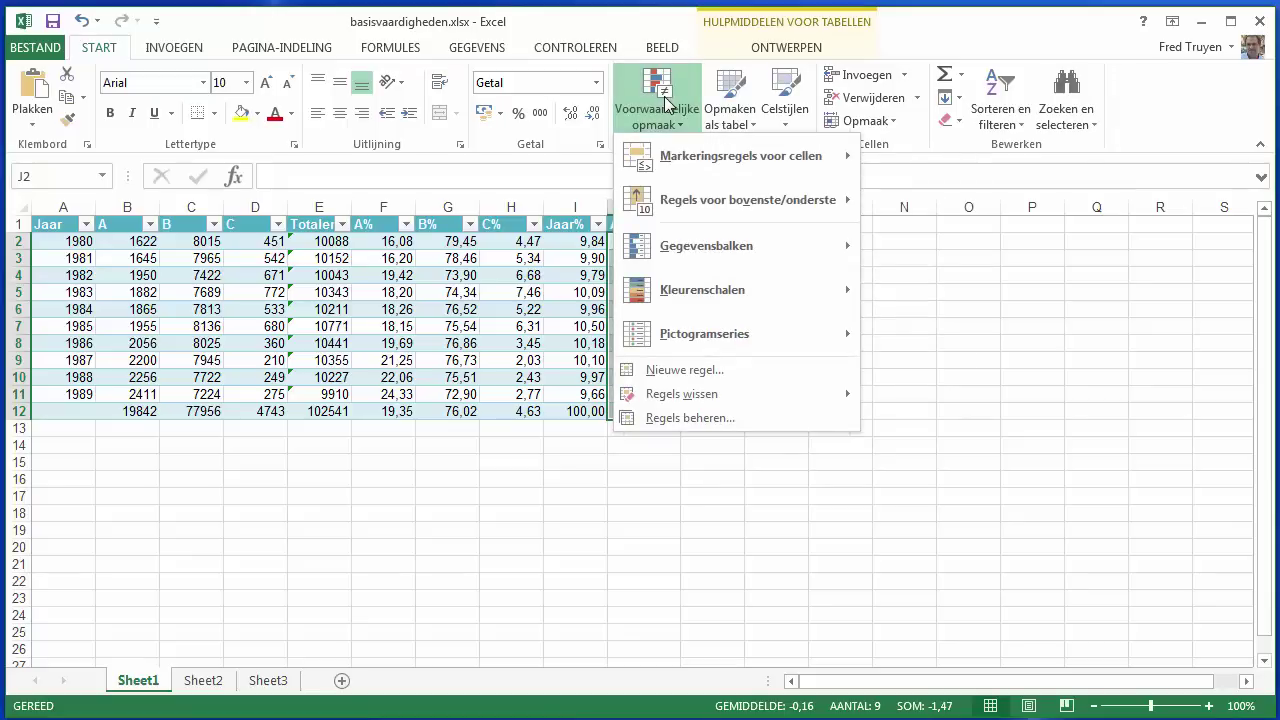
{"action": "mouse_move", "coordinate": [708, 162]}
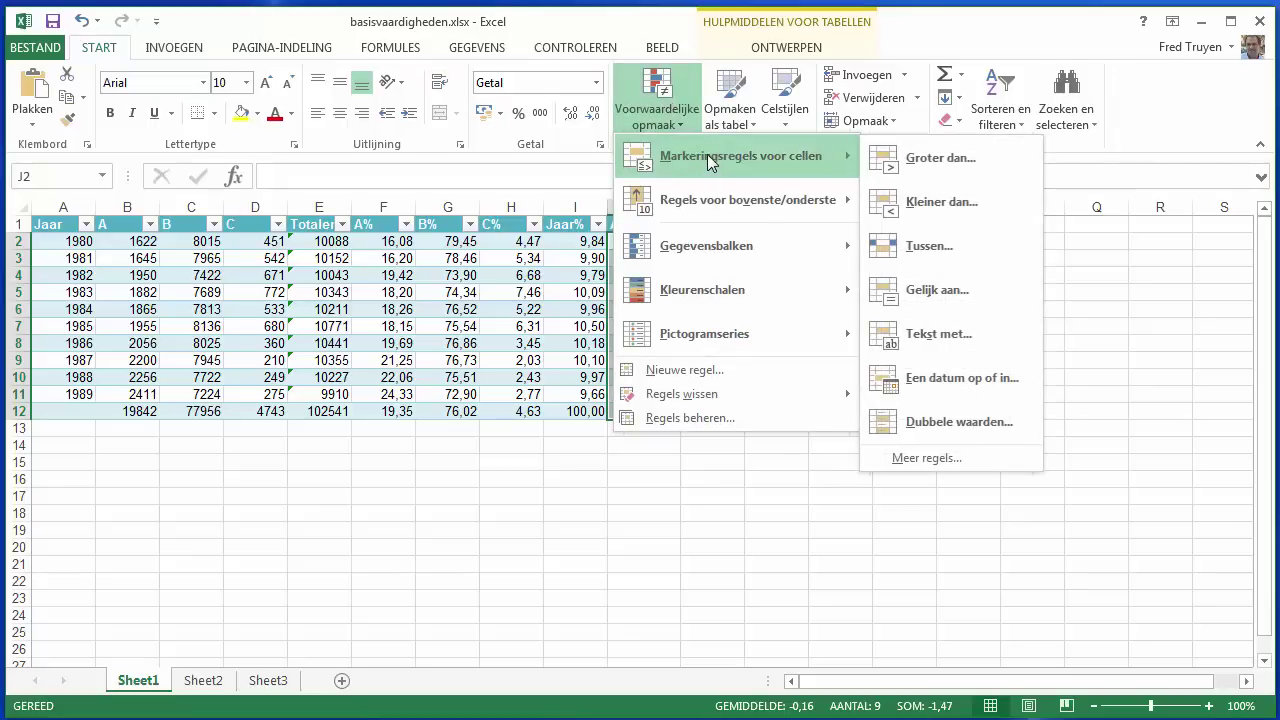
{"action": "left_click", "coordinate": [927, 204]}
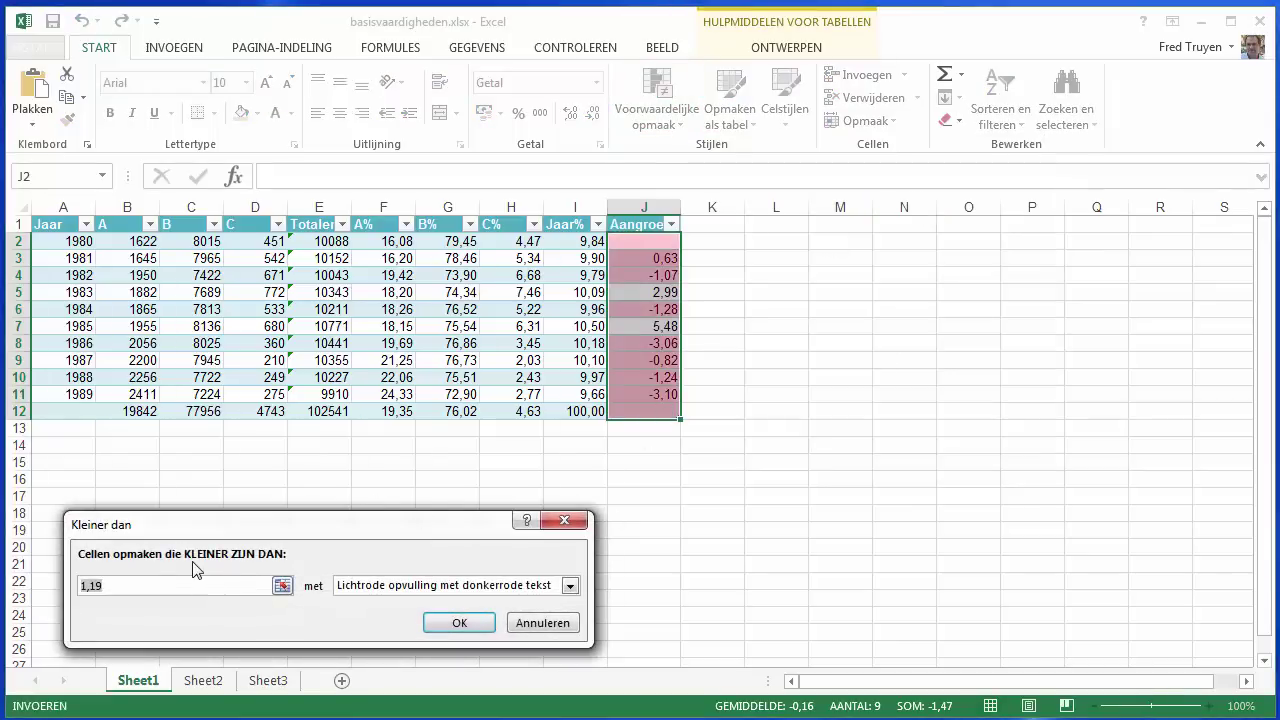
{"action": "type", "text": "0"}
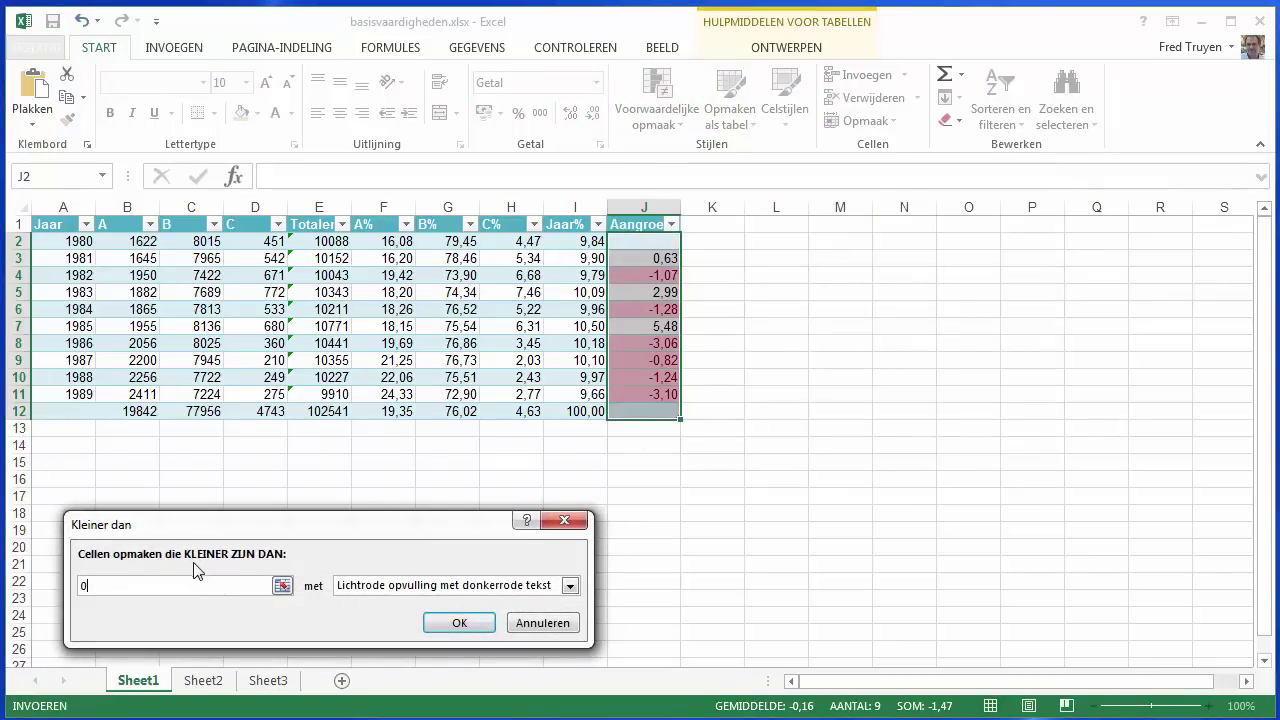
{"action": "left_click", "coordinate": [460, 623]}
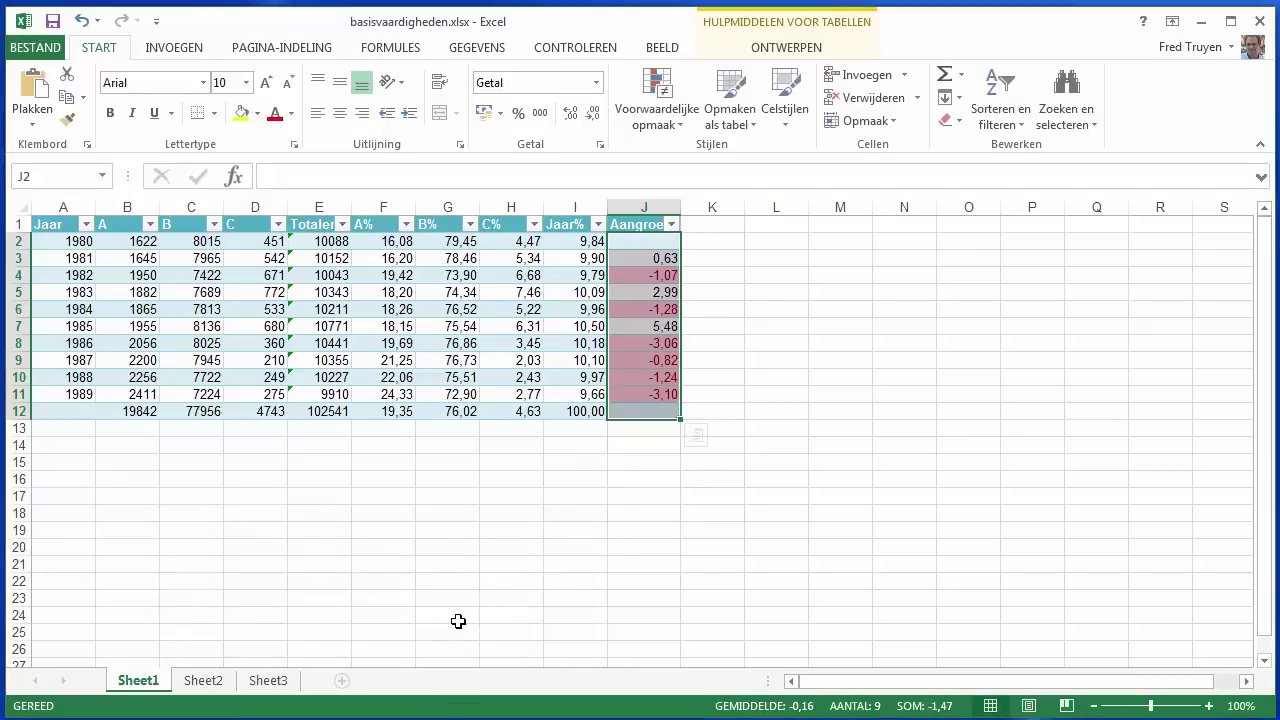
{"action": "left_click", "coordinate": [485, 447]}
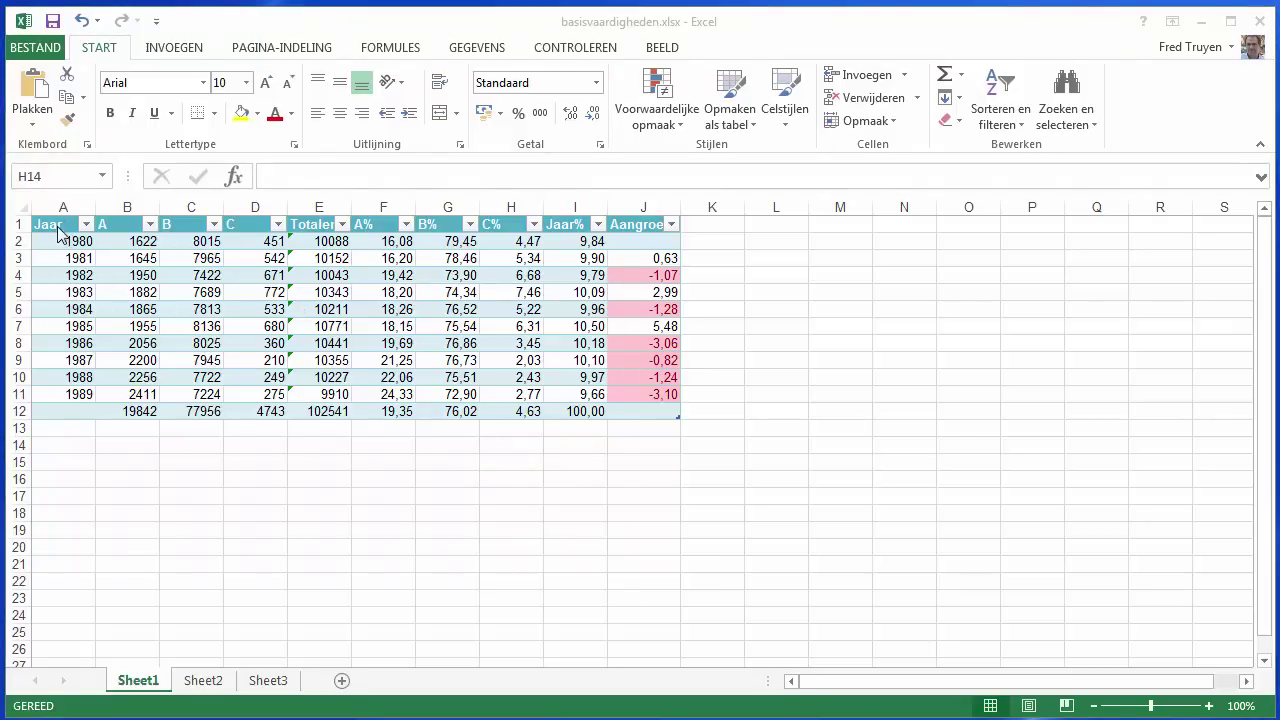
{"action": "mouse_move", "coordinate": [62, 224]}
{"action": "left_mouse_down"}
{"action": "mouse_move", "coordinate": [313, 262]}
{"action": "mouse_move", "coordinate": [665, 393]}
{"action": "left_mouse_up"}
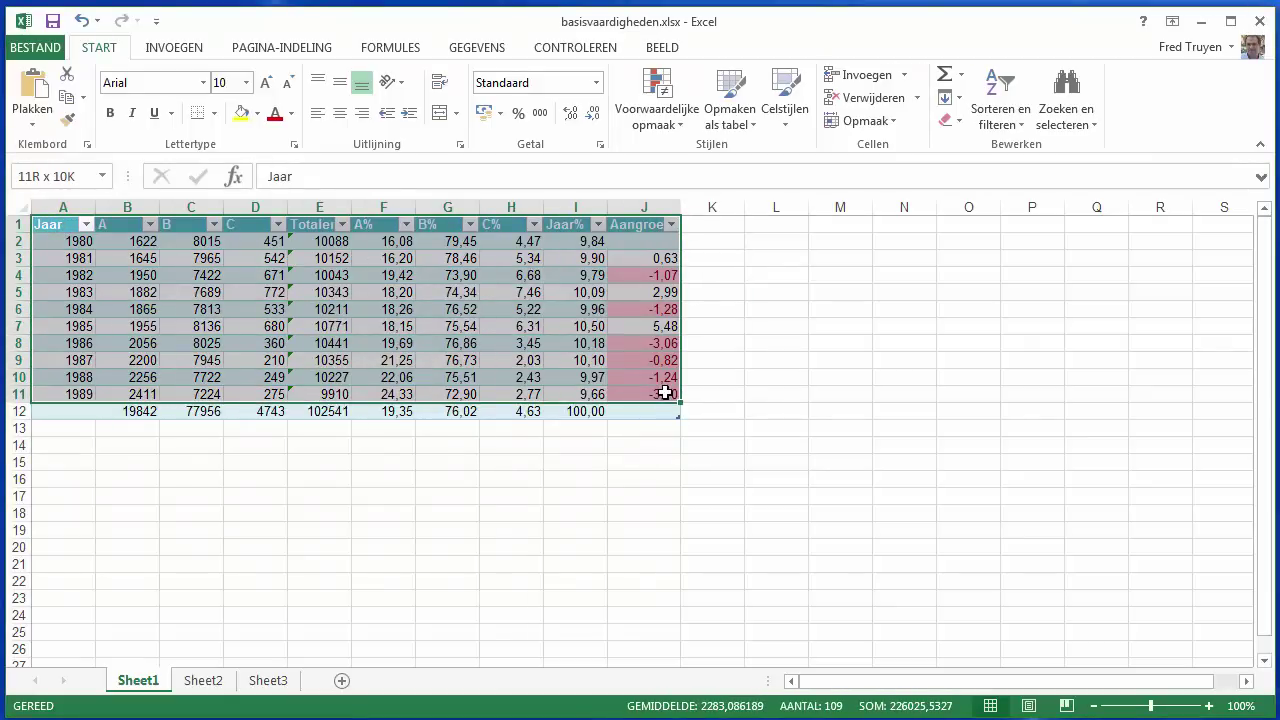
Select the Jaar, A, B and C columns in range A1:D11
{"action": "left_click_drag", "start_coordinate": [665, 393], "coordinate": [665, 393]}
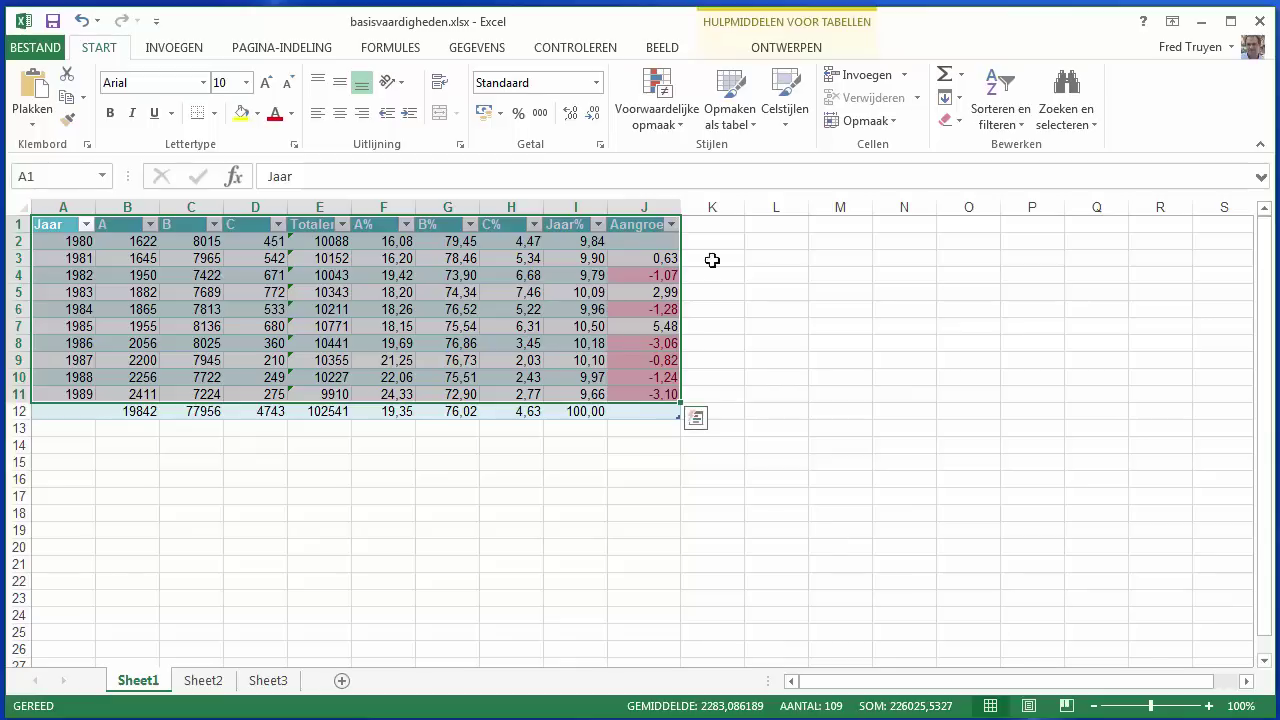
{"action": "key", "text": "Escape"}
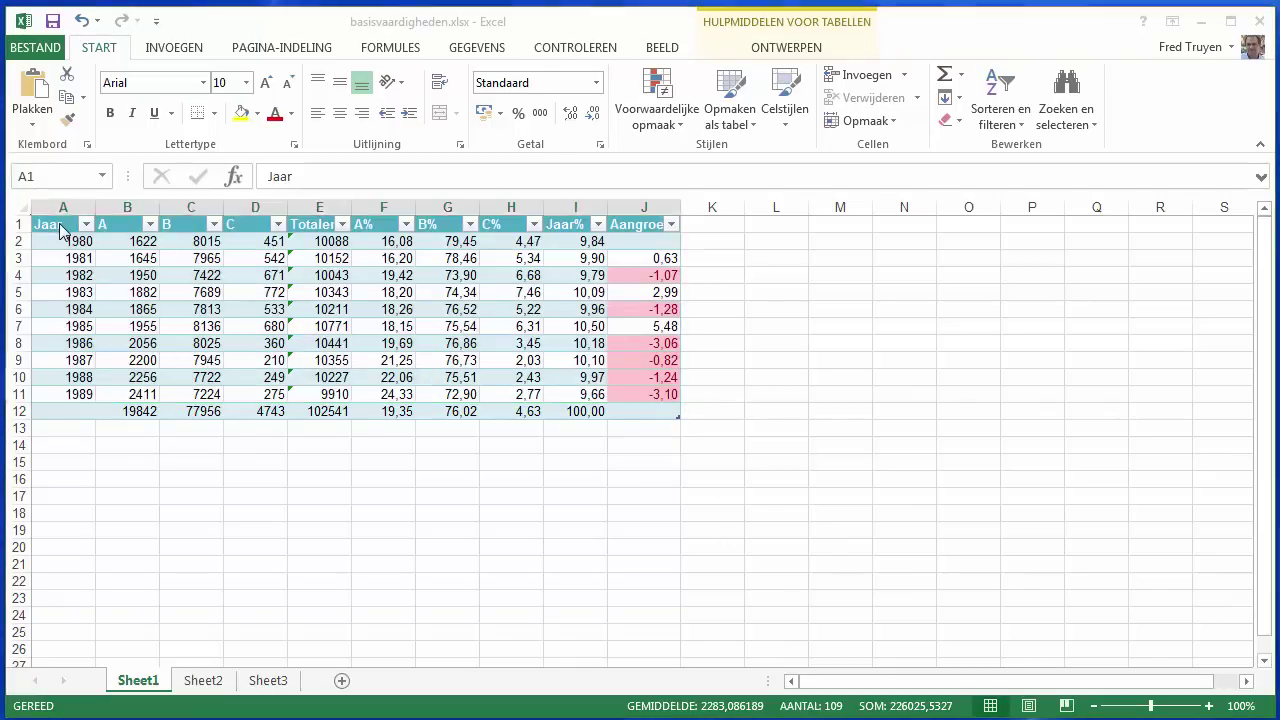
{"action": "left_click", "coordinate": [68, 225]}
{"action": "mouse_move", "coordinate": [68, 225]}
{"action": "left_mouse_down"}
{"action": "mouse_move", "coordinate": [249, 370]}
{"action": "mouse_move", "coordinate": [251, 398]}
{"action": "left_mouse_up"}
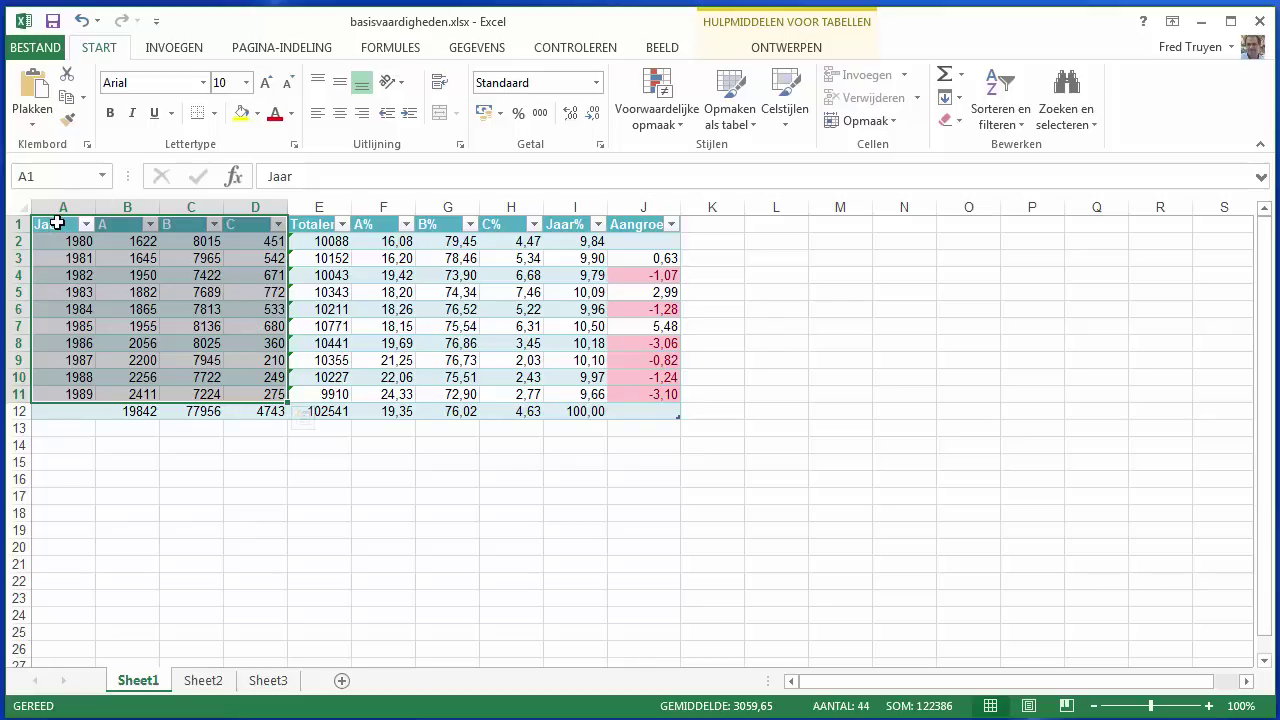
{"action": "mouse_move", "coordinate": [305, 329]}
Insert a 2D Gegroepeerde kolom (clustered column) chart from the selected data
{"action": "left_click", "coordinate": [200, 52]}
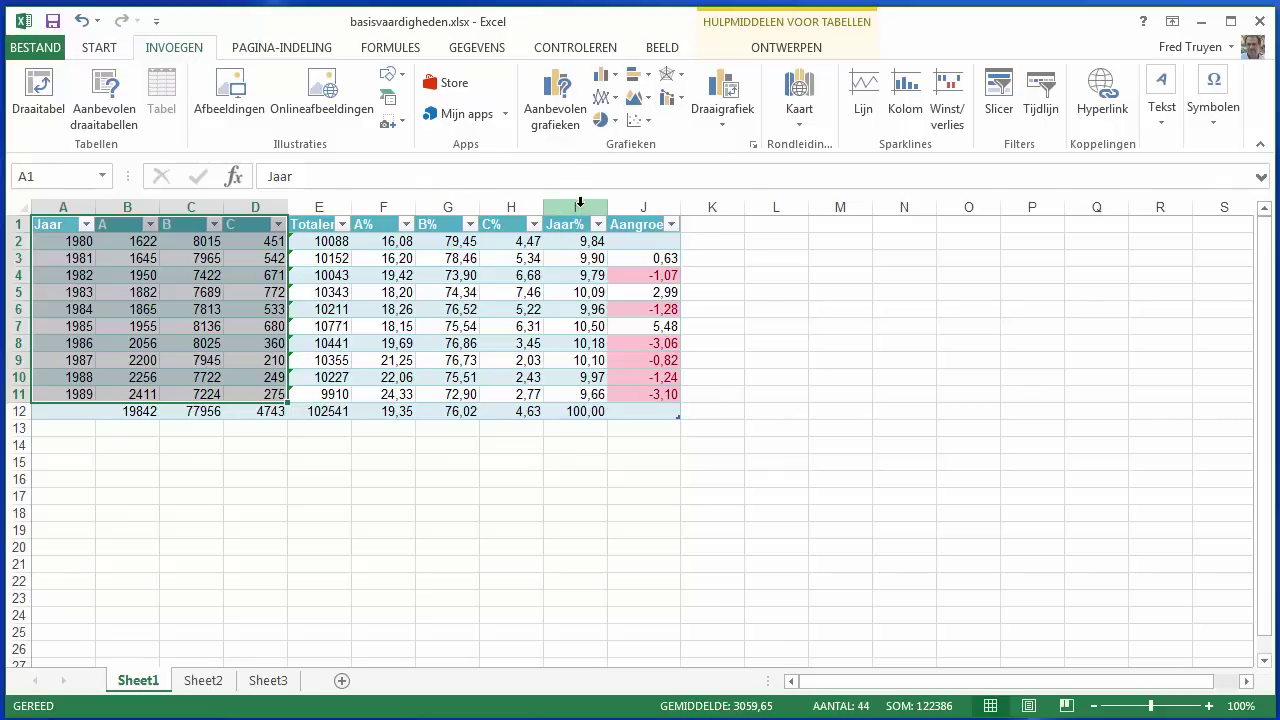
{"action": "left_click", "coordinate": [616, 80]}
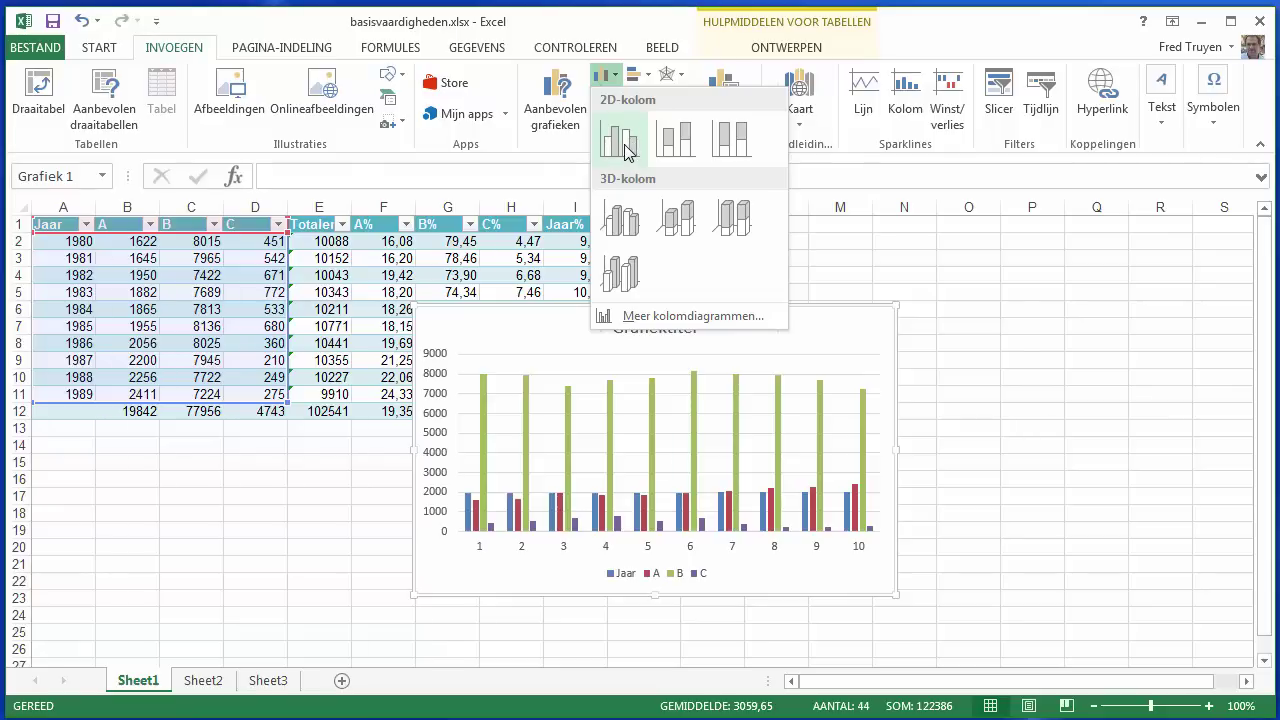
{"action": "left_click", "coordinate": [627, 150]}
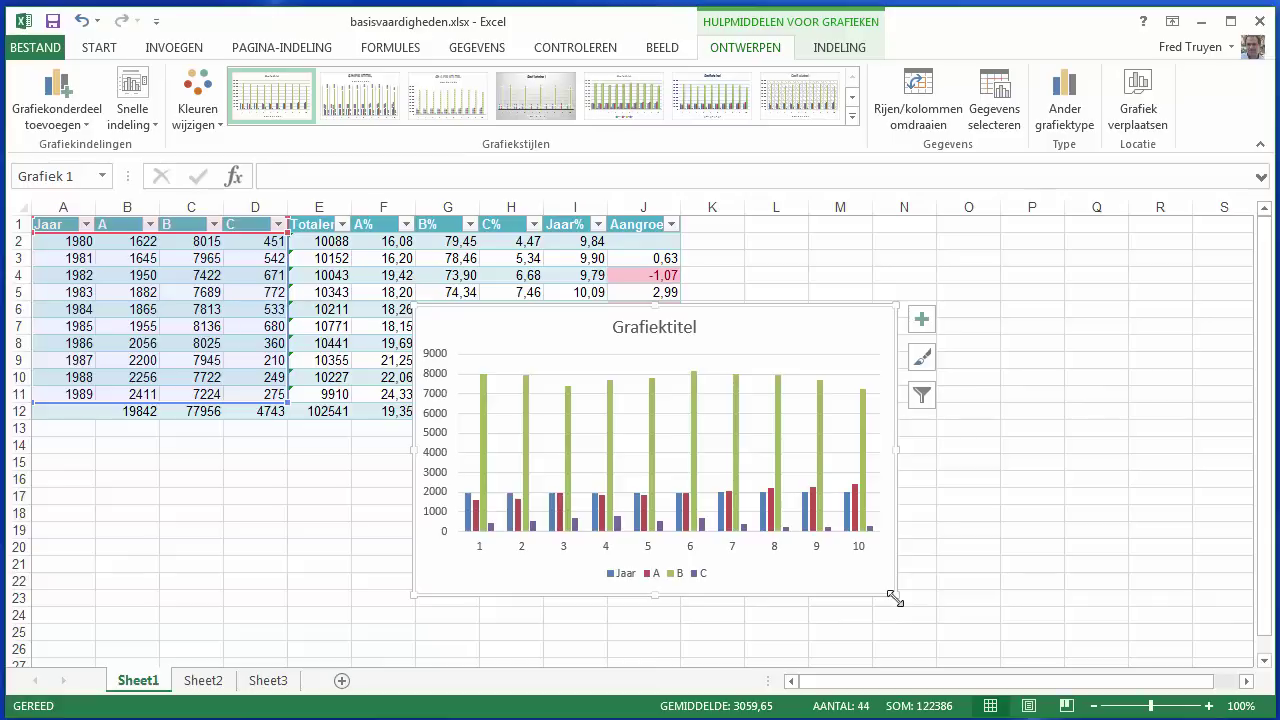
Move the column chart up beside the data and enlarge it down to row 25
{"action": "left_click_drag", "start_coordinate": [894, 598], "coordinate": [916, 636]}
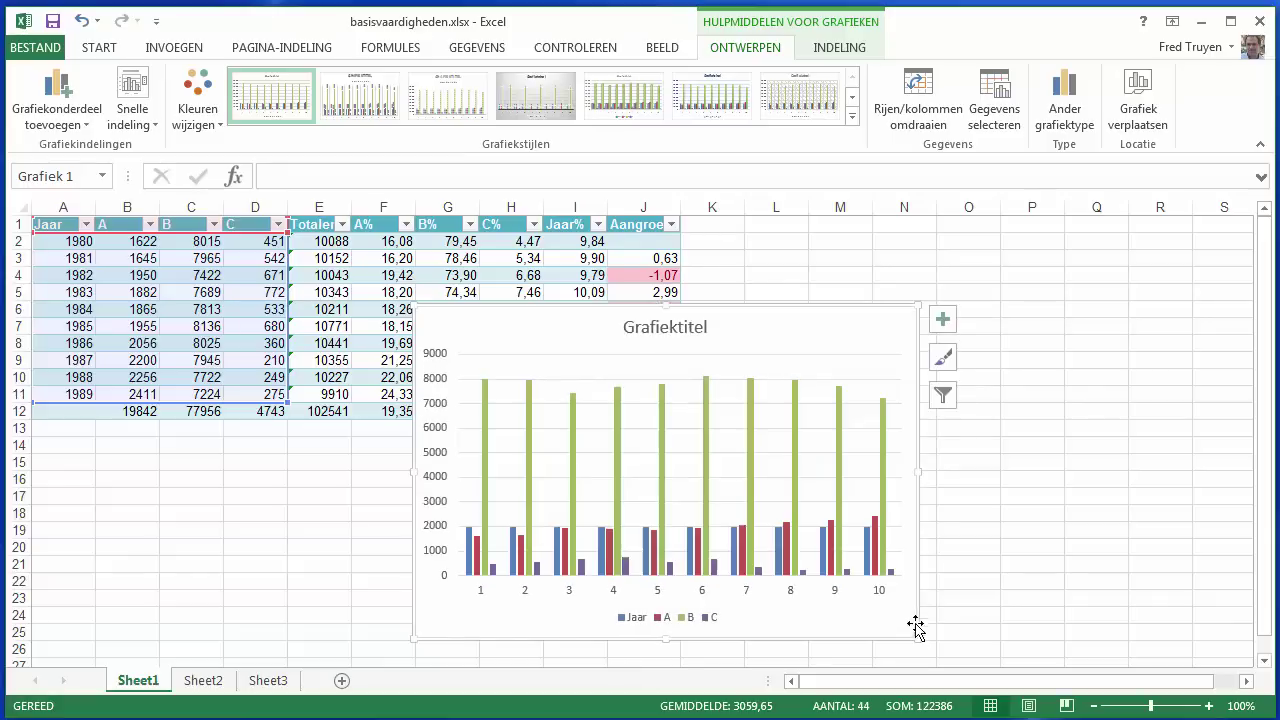
{"action": "left_click_drag", "start_coordinate": [585, 298], "coordinate": [516, 231]}
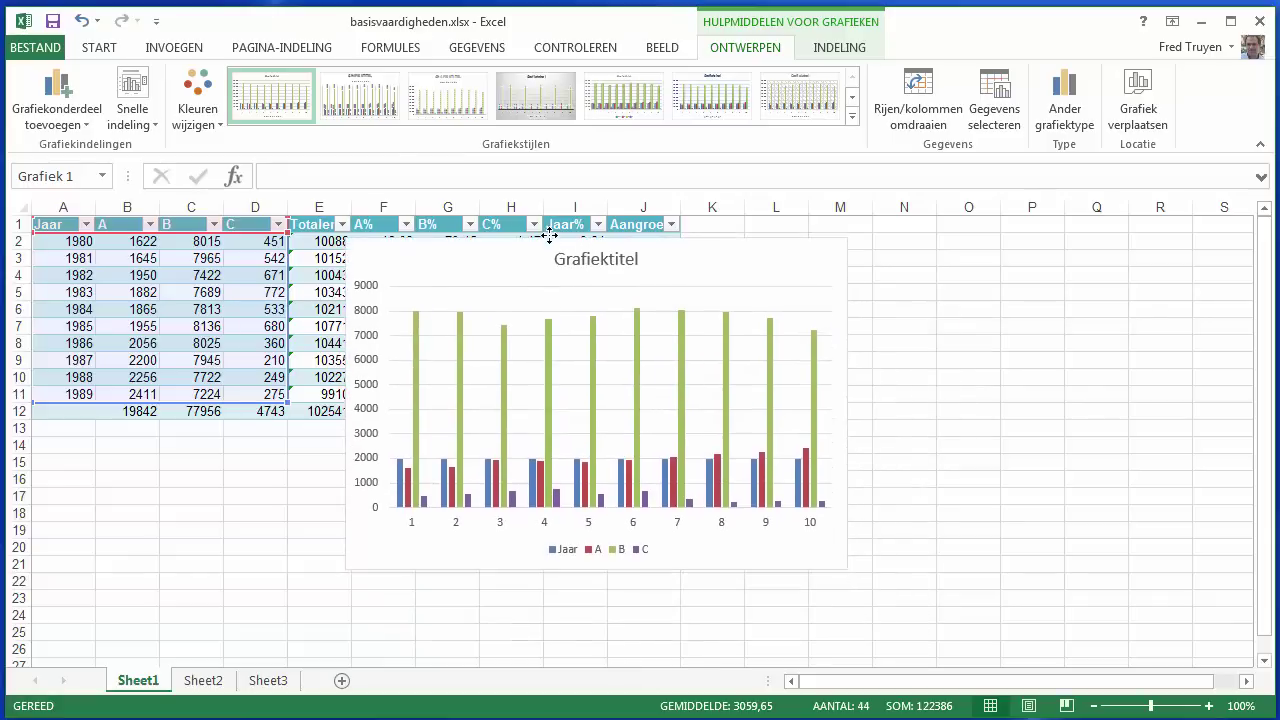
{"action": "left_click_drag", "start_coordinate": [845, 572], "coordinate": [873, 616]}
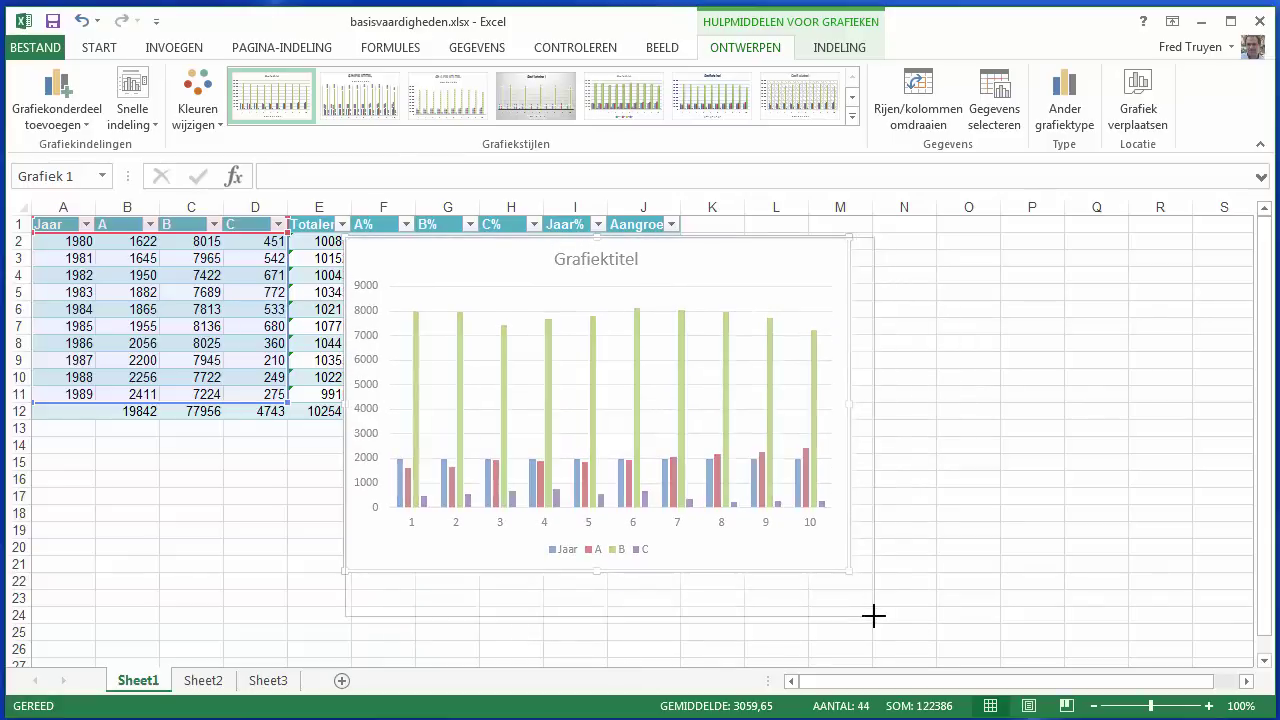
{"action": "mouse_move", "coordinate": [463, 482]}
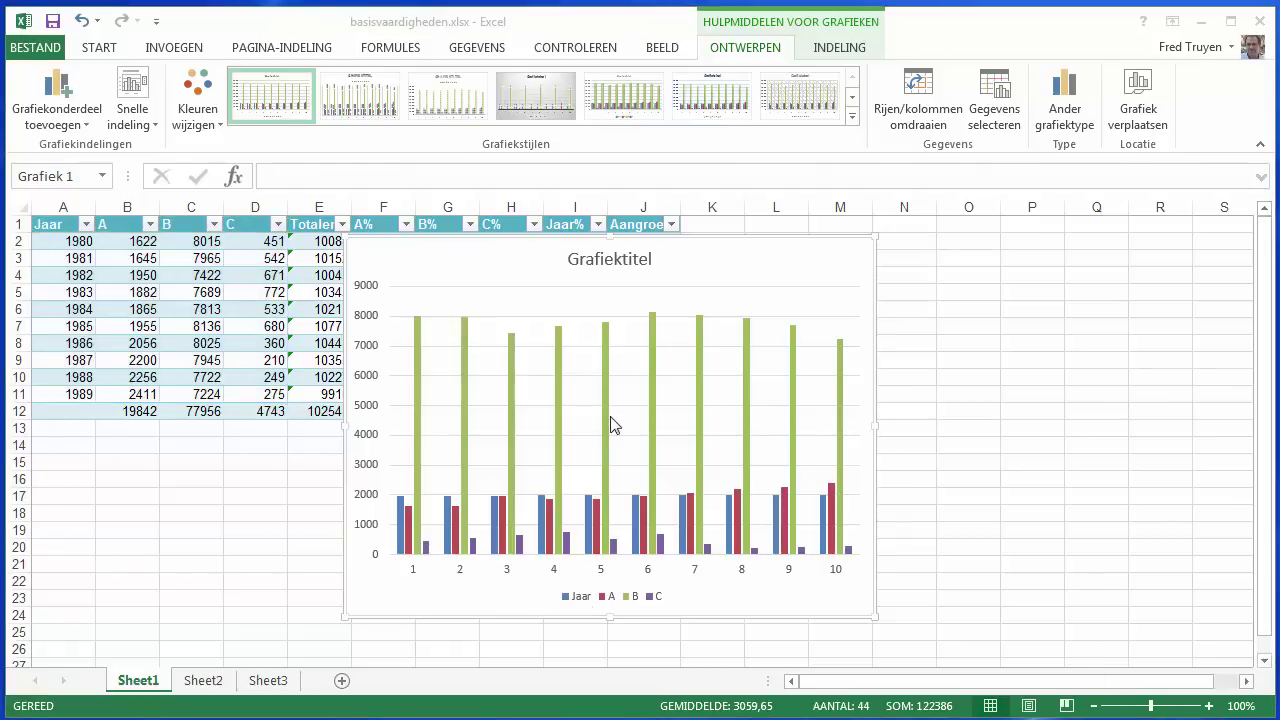
{"action": "left_click", "coordinate": [638, 345]}
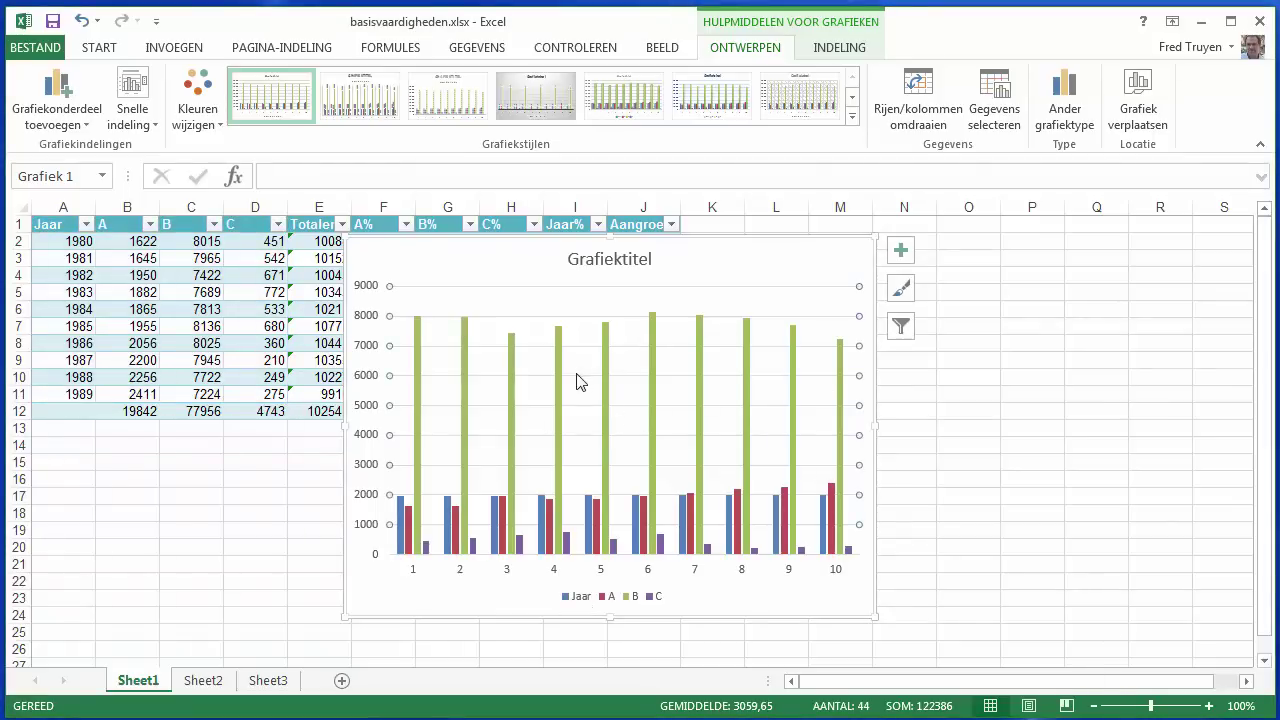
Delete the Jaar series in Gegevensbron selecteren, leaving only series A, B and C
{"action": "right_click", "coordinate": [634, 390]}
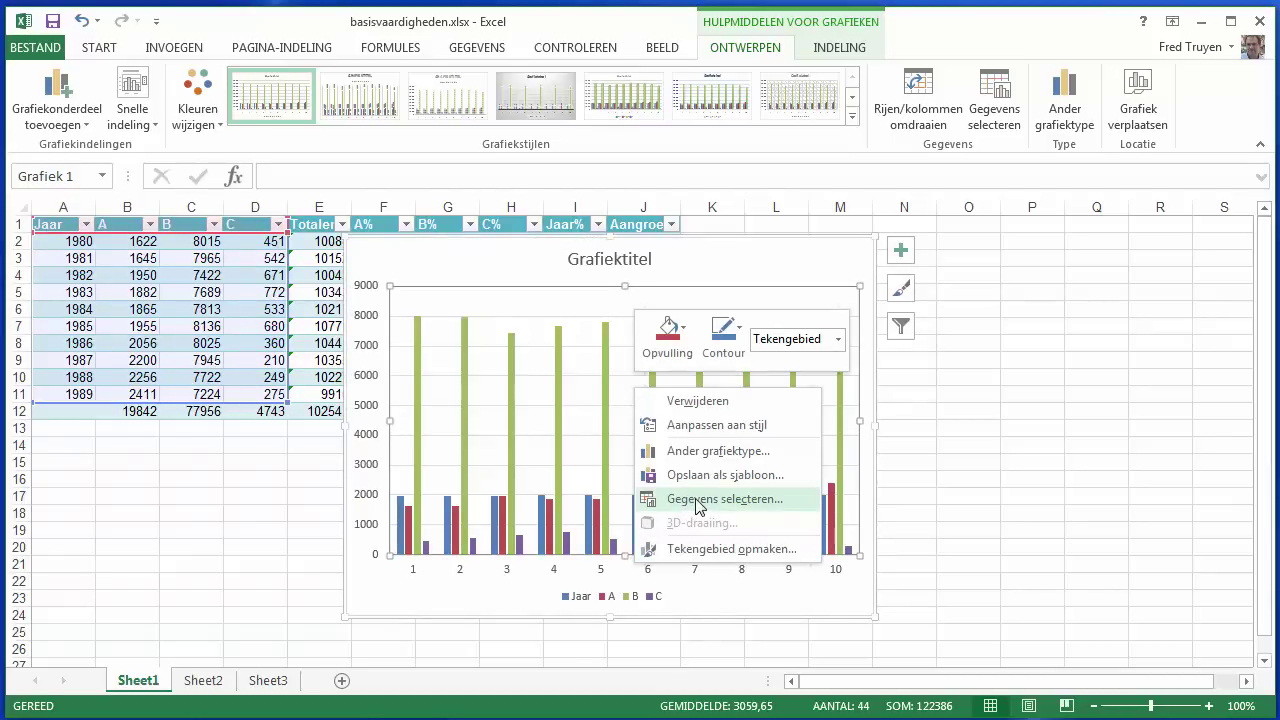
{"action": "left_click", "coordinate": [697, 505]}
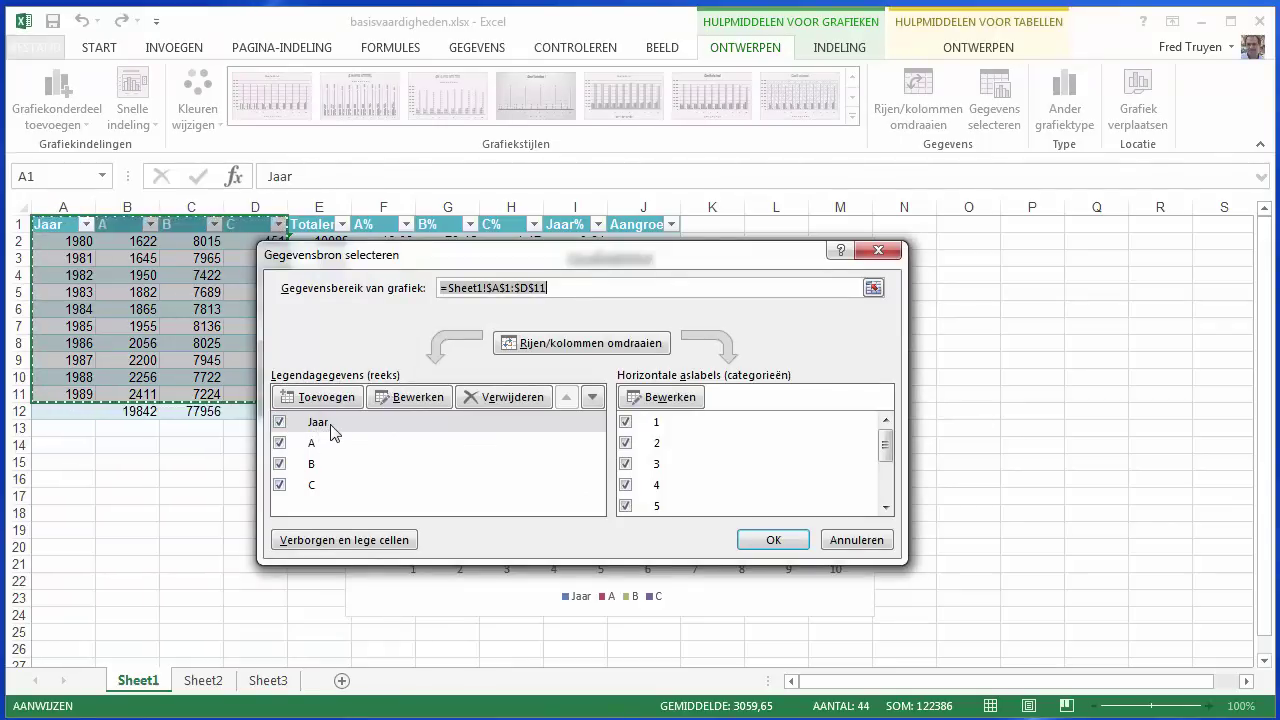
{"action": "left_click", "coordinate": [345, 425]}
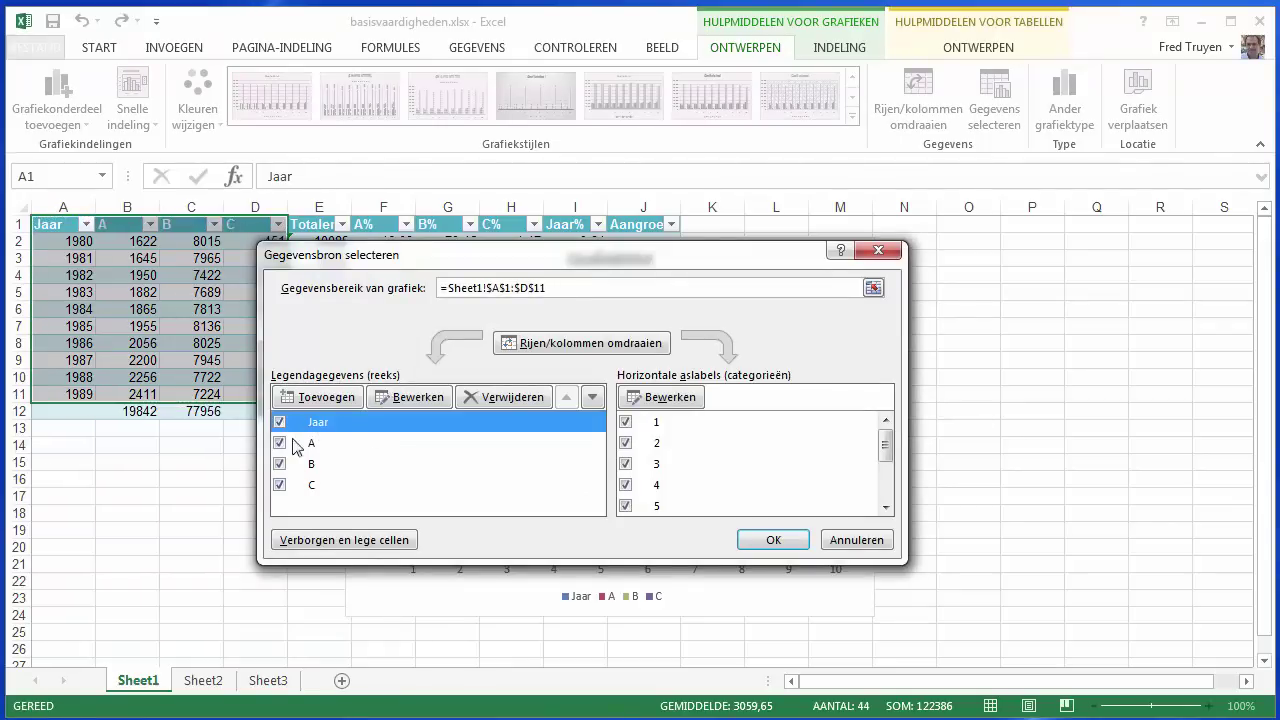
{"action": "left_click", "coordinate": [504, 398]}
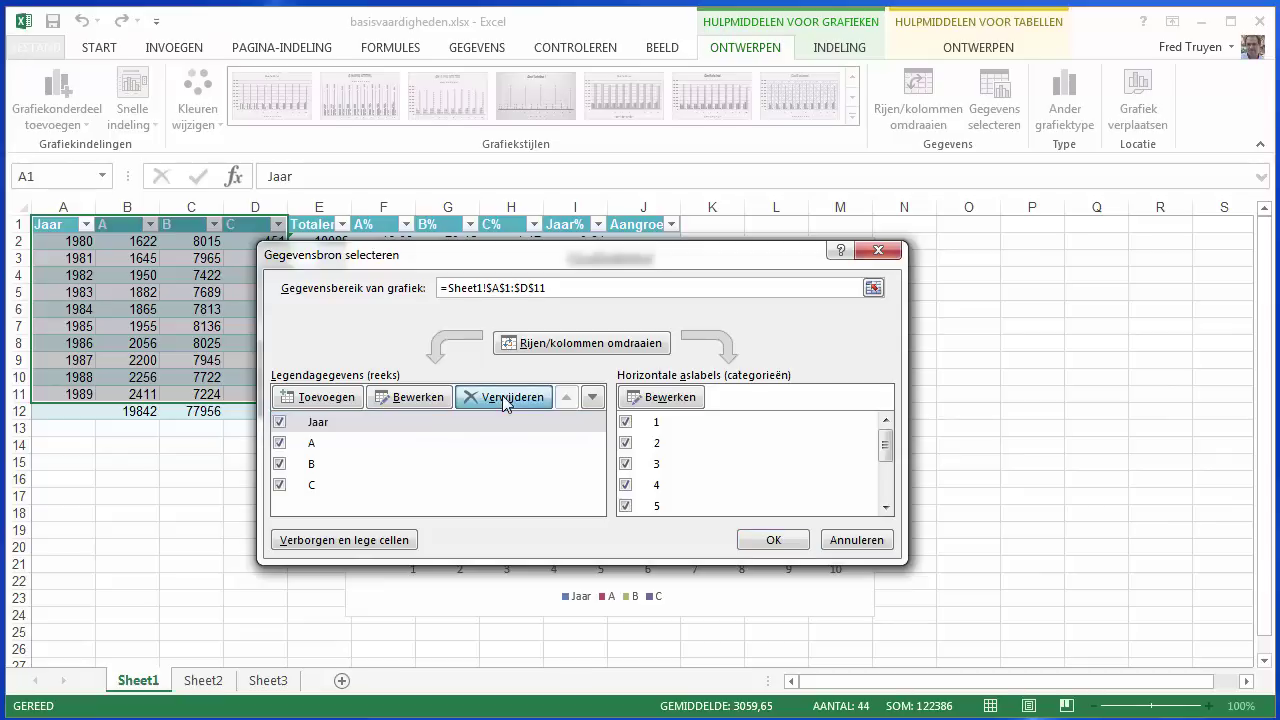
{"action": "left_click", "coordinate": [502, 395]}
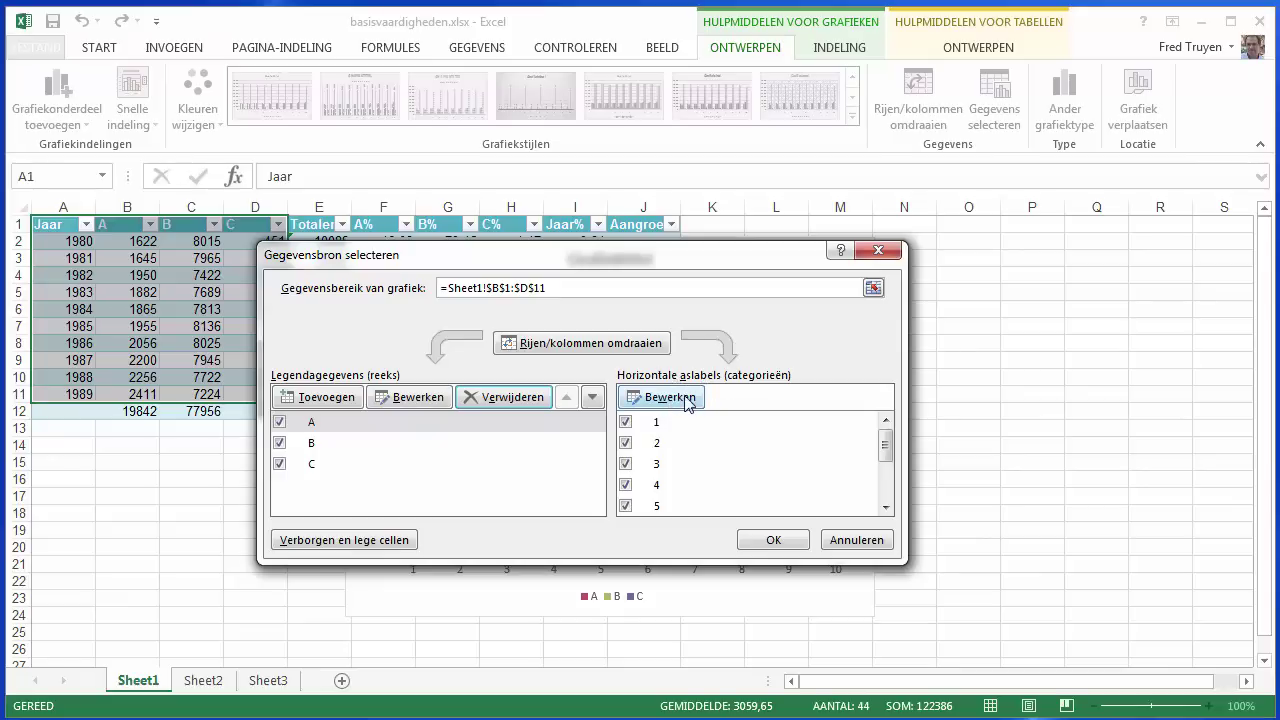
Set the horizontal axis labels to the years 1980–1989 from A2:A11 and confirm
{"action": "left_click", "coordinate": [675, 398]}
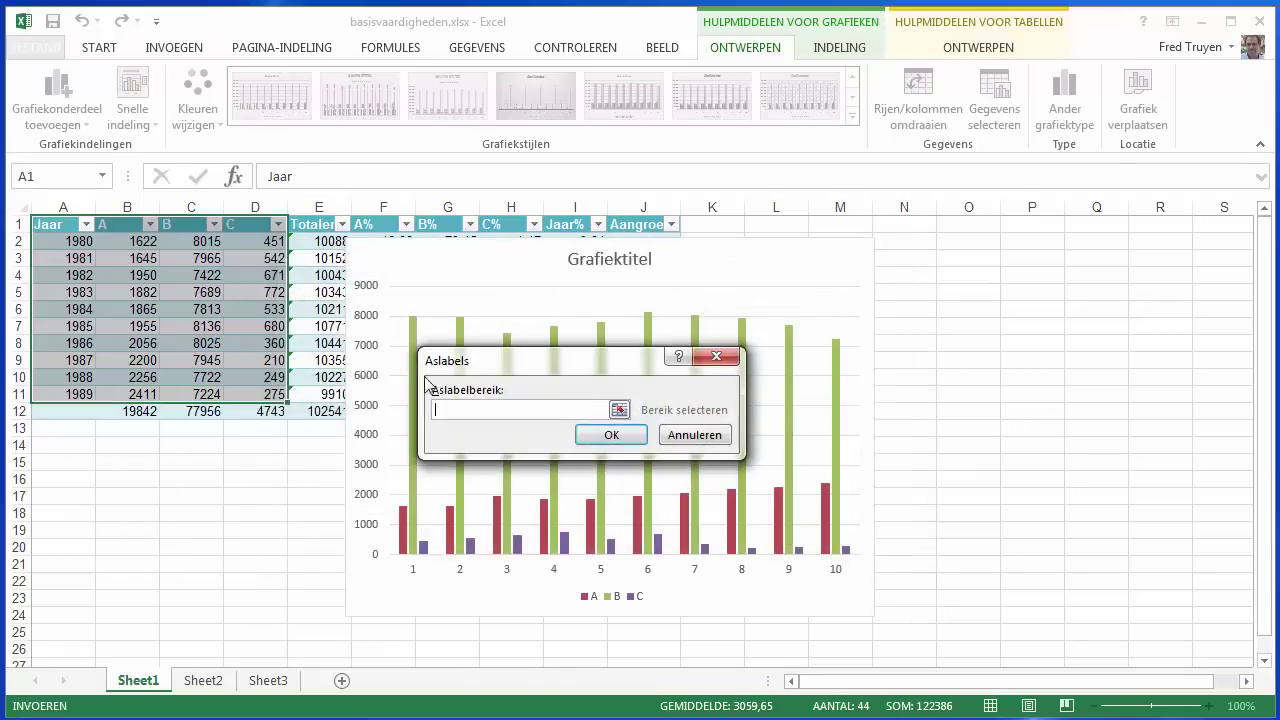
{"action": "left_click", "coordinate": [620, 409]}
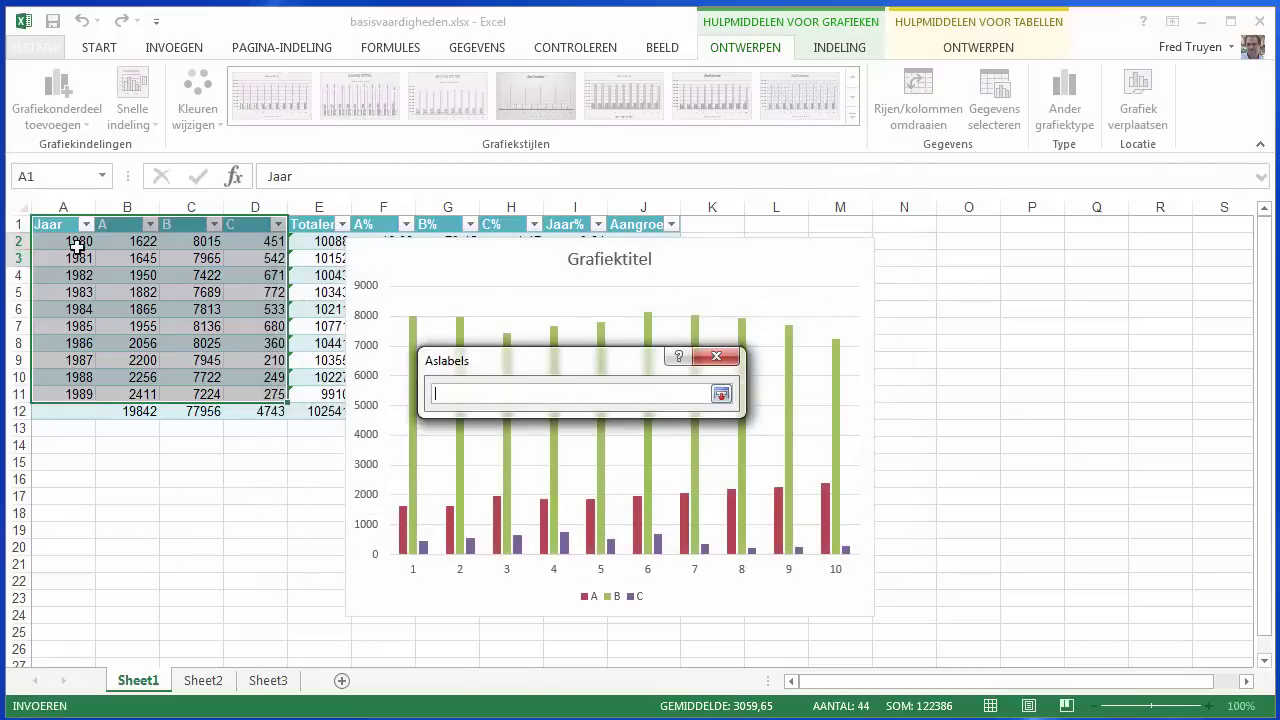
{"action": "left_click", "coordinate": [77, 245]}
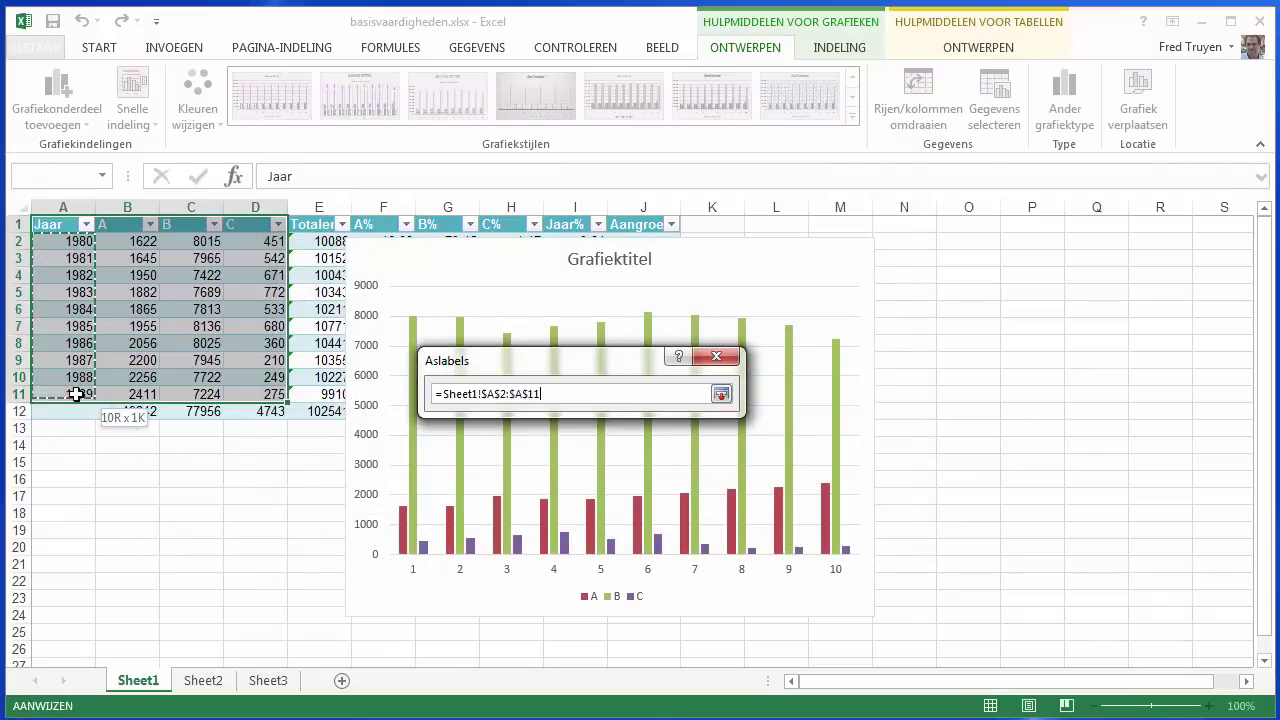
{"action": "left_click_drag", "start_coordinate": [77, 257], "coordinate": [77, 397]}
{"action": "left_click", "coordinate": [721, 394]}
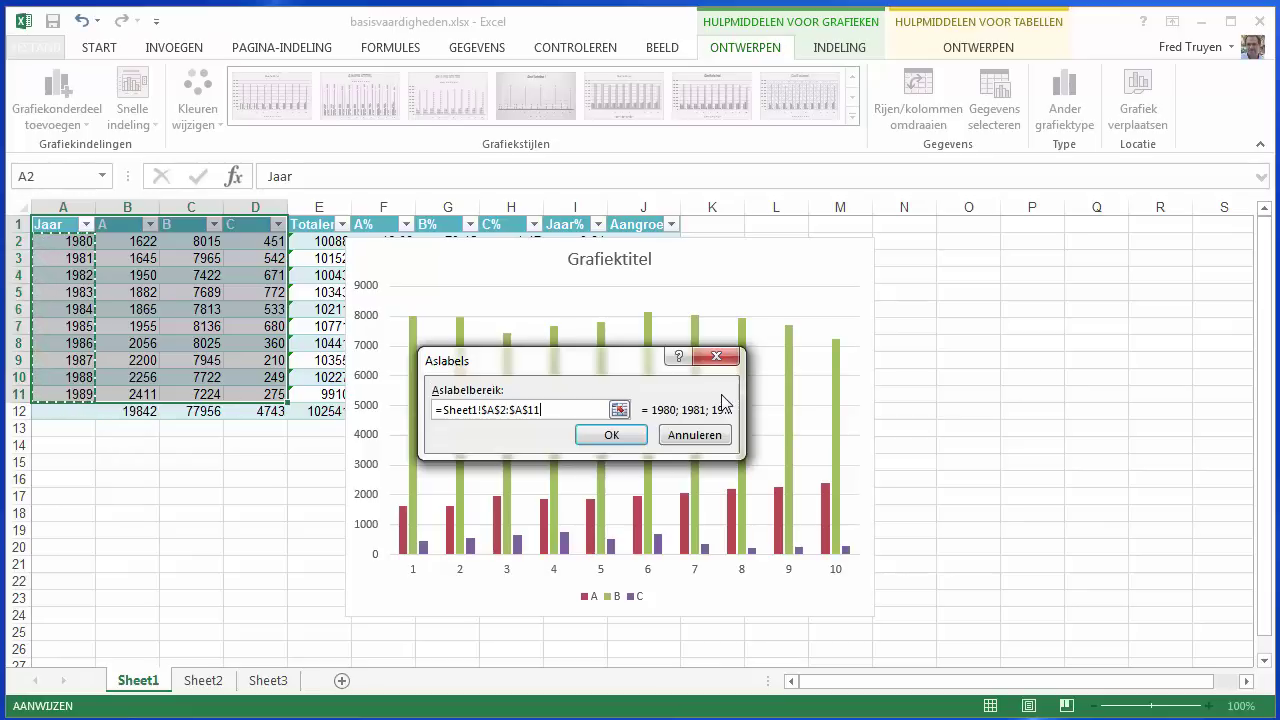
{"action": "left_click", "coordinate": [631, 438]}
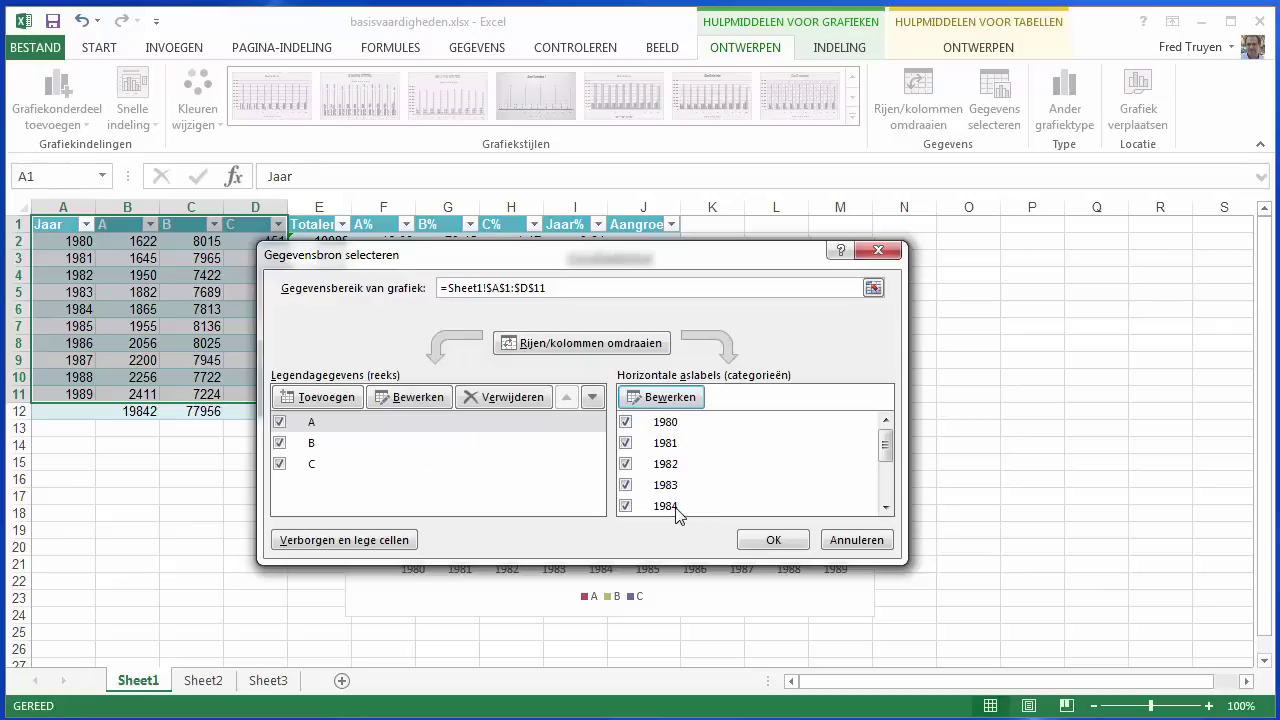
{"action": "left_click", "coordinate": [778, 539]}
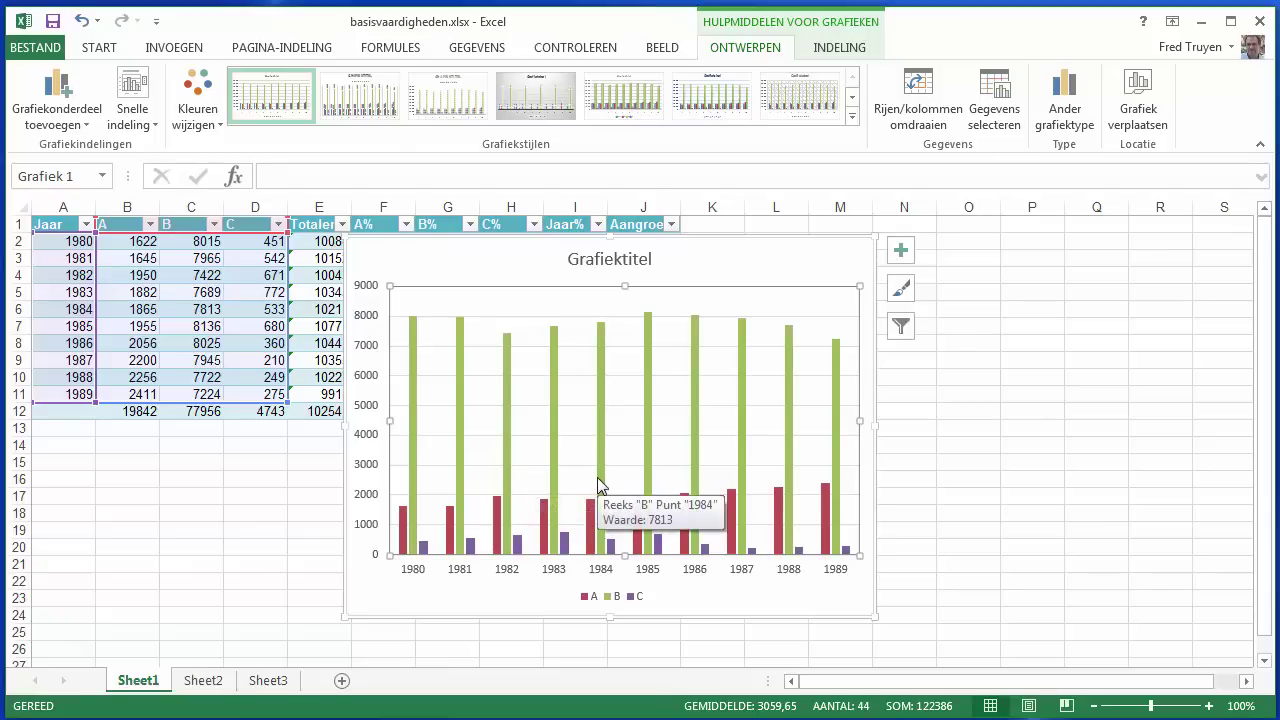
{"action": "key", "text": "Escape"}
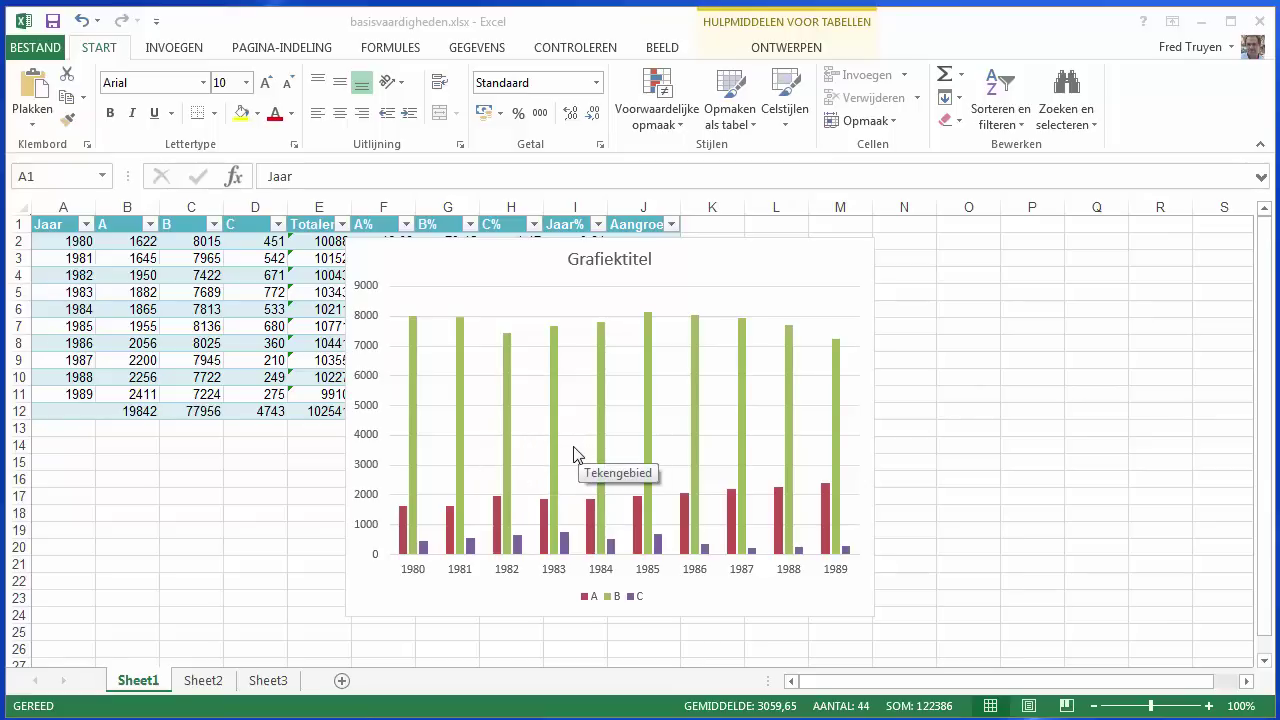
{"action": "left_click", "coordinate": [612, 553]}
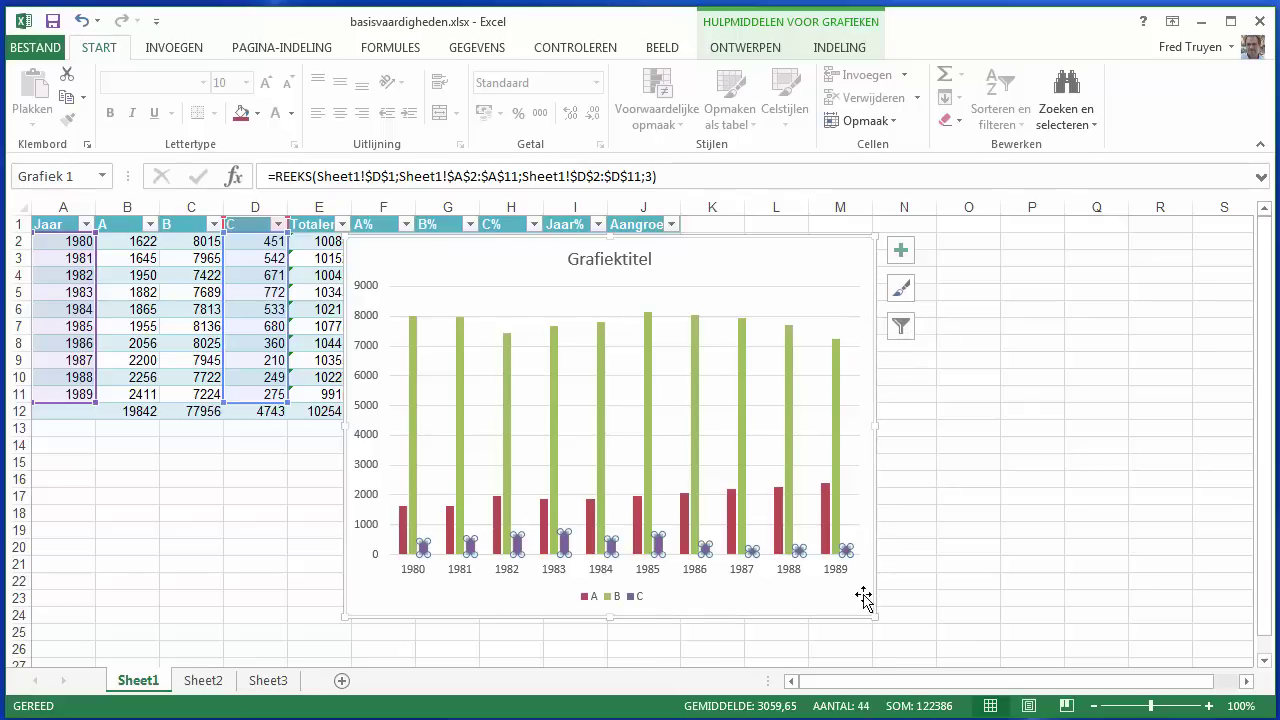
Plot series C on a Secundaire as (secondary axis) via Gegevensreeks opmaken
{"action": "right_click", "coordinate": [613, 553]}
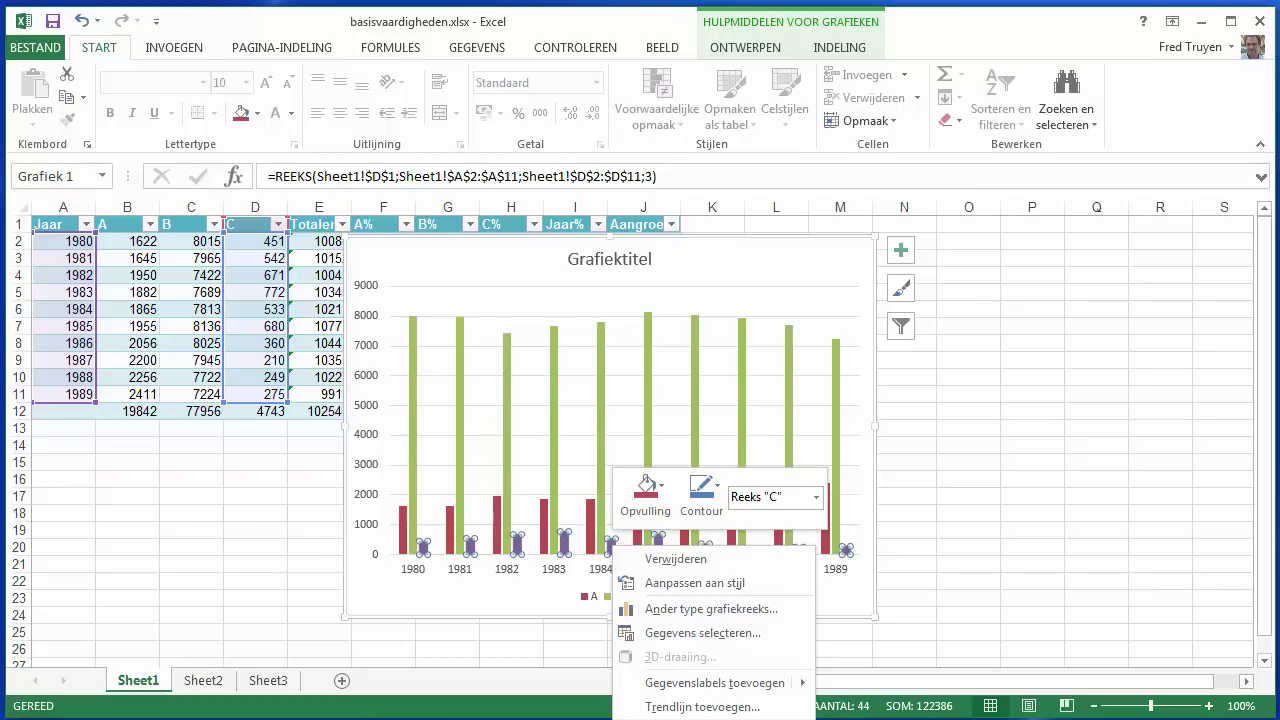
{"action": "left_click", "coordinate": [700, 716]}
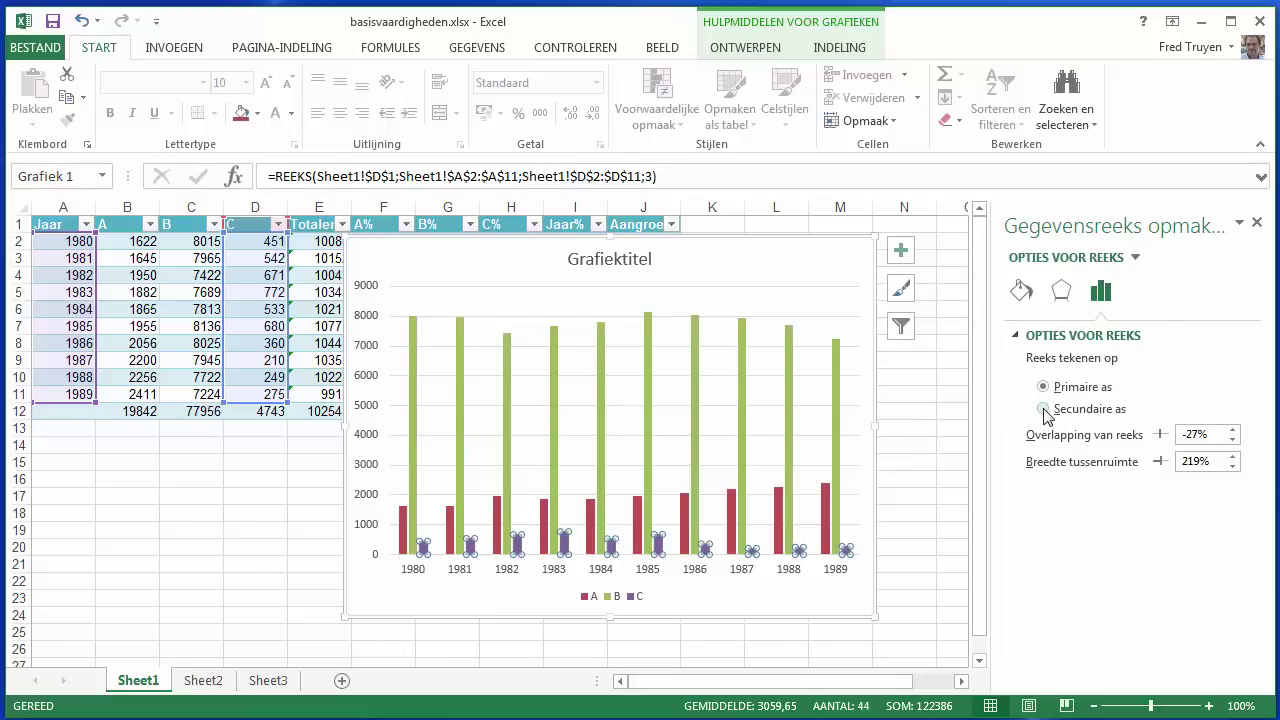
{"action": "left_click", "coordinate": [1043, 410]}
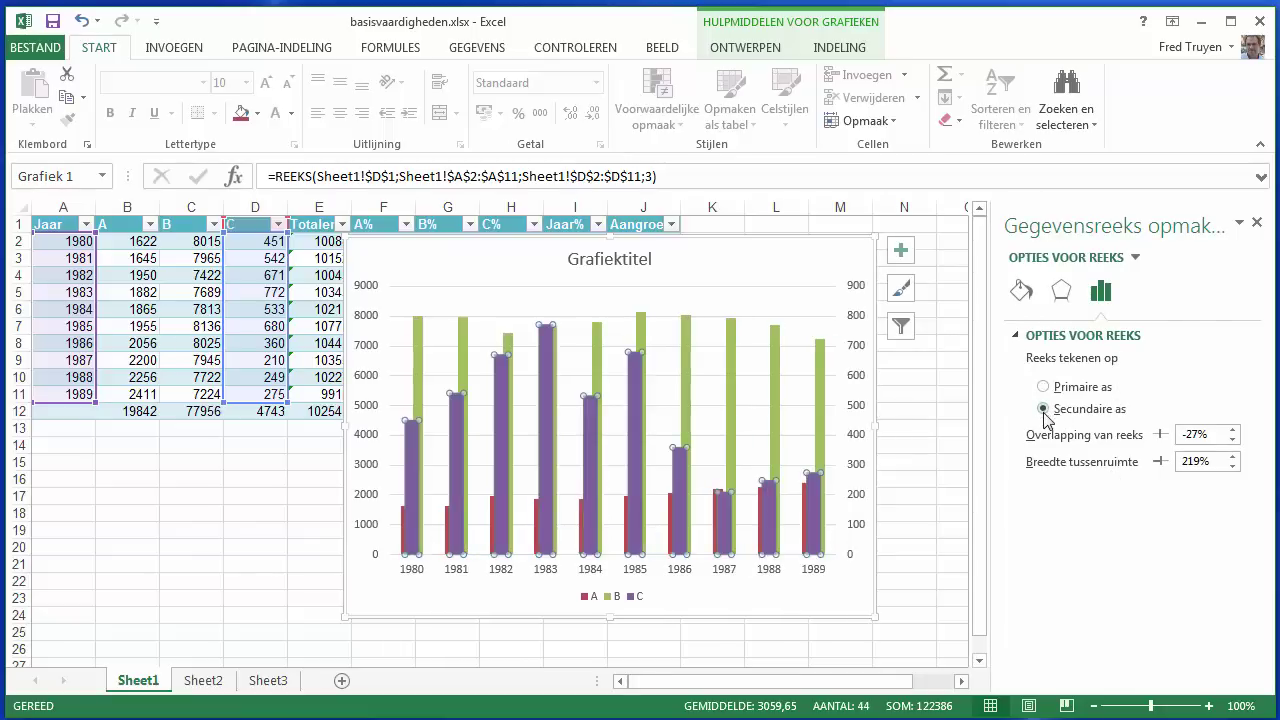
{"action": "mouse_move", "coordinate": [634, 447]}
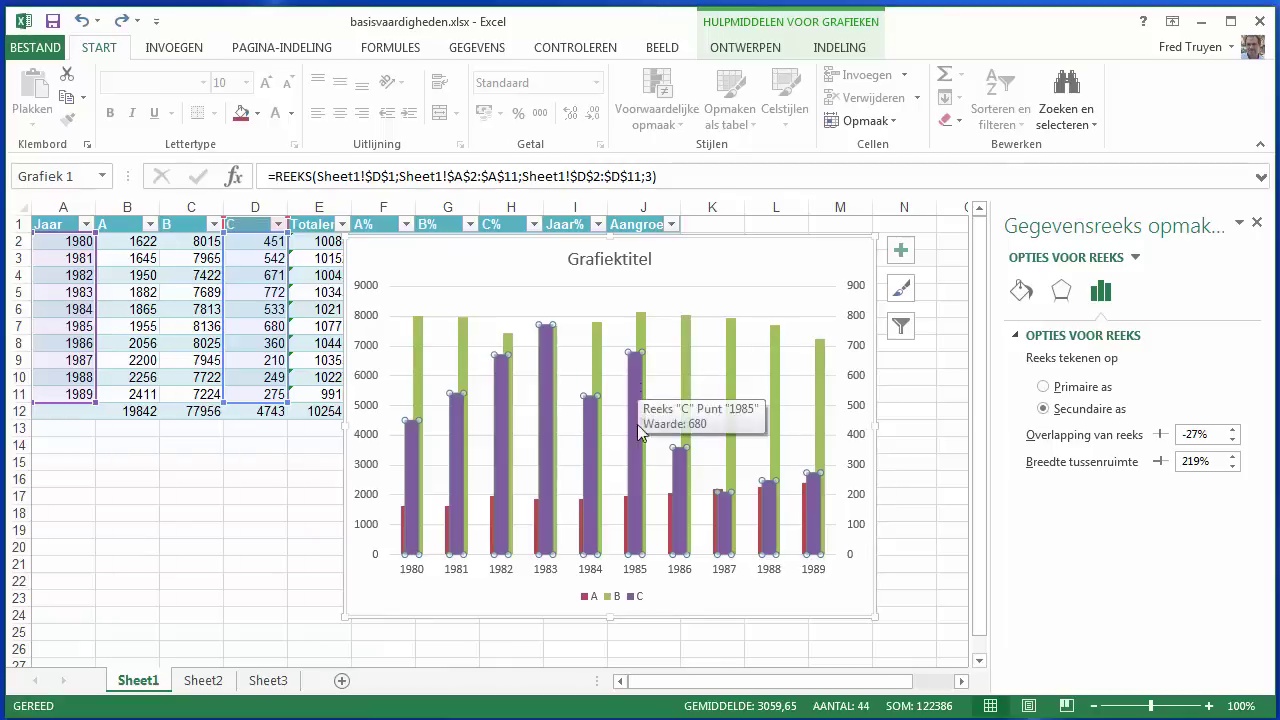
Change the chart to 'Gegroepeerde kolom - lijn op secundaire as', making series C a line
{"action": "right_click", "coordinate": [634, 420]}
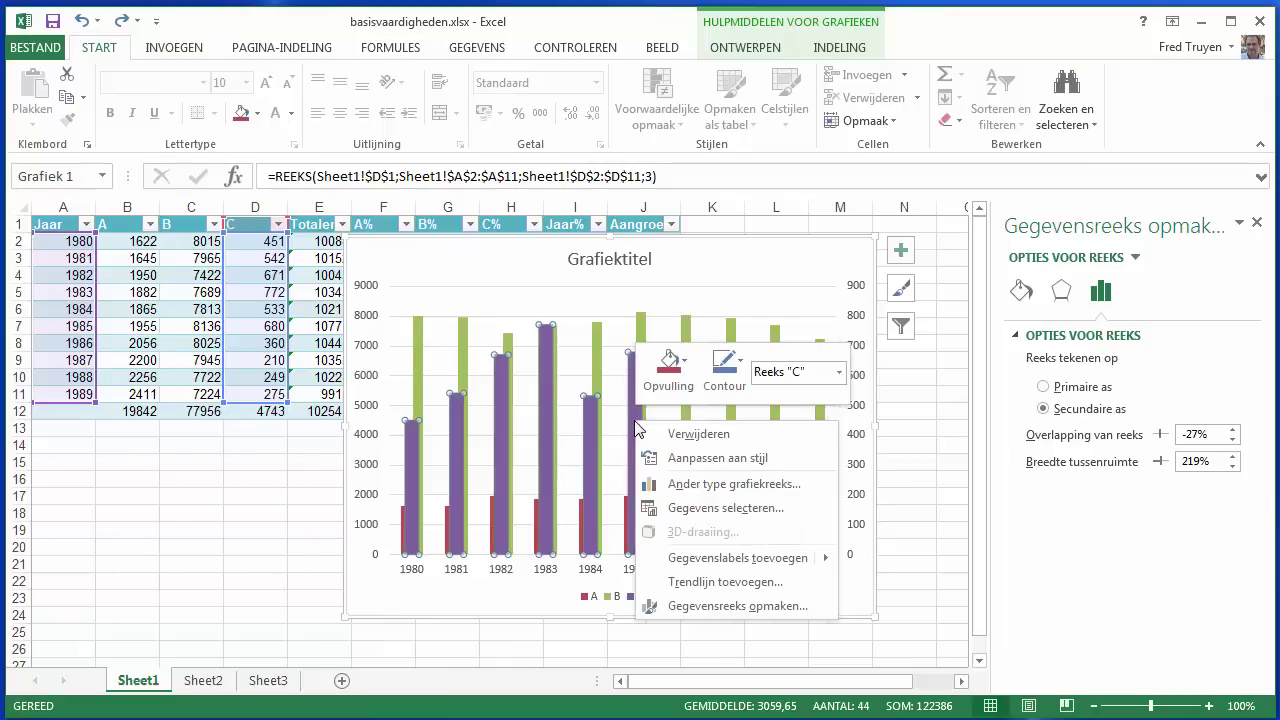
{"action": "left_click", "coordinate": [766, 484]}
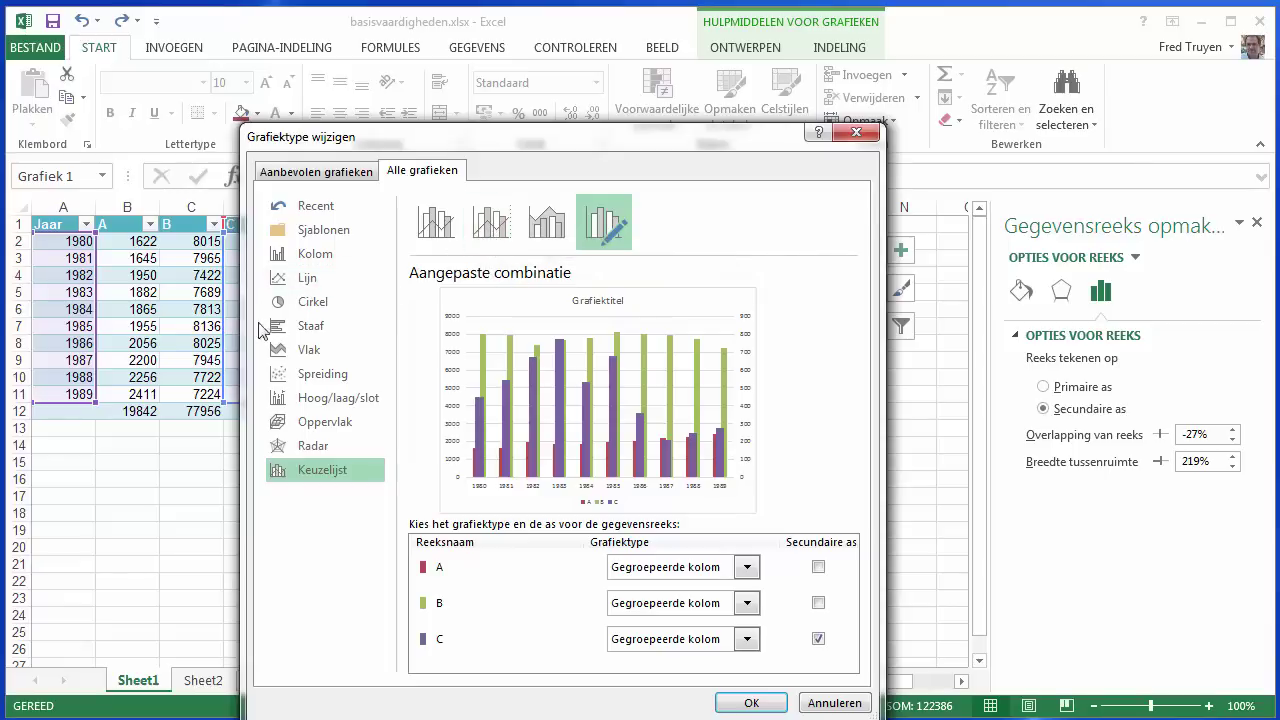
{"action": "left_click", "coordinate": [497, 229]}
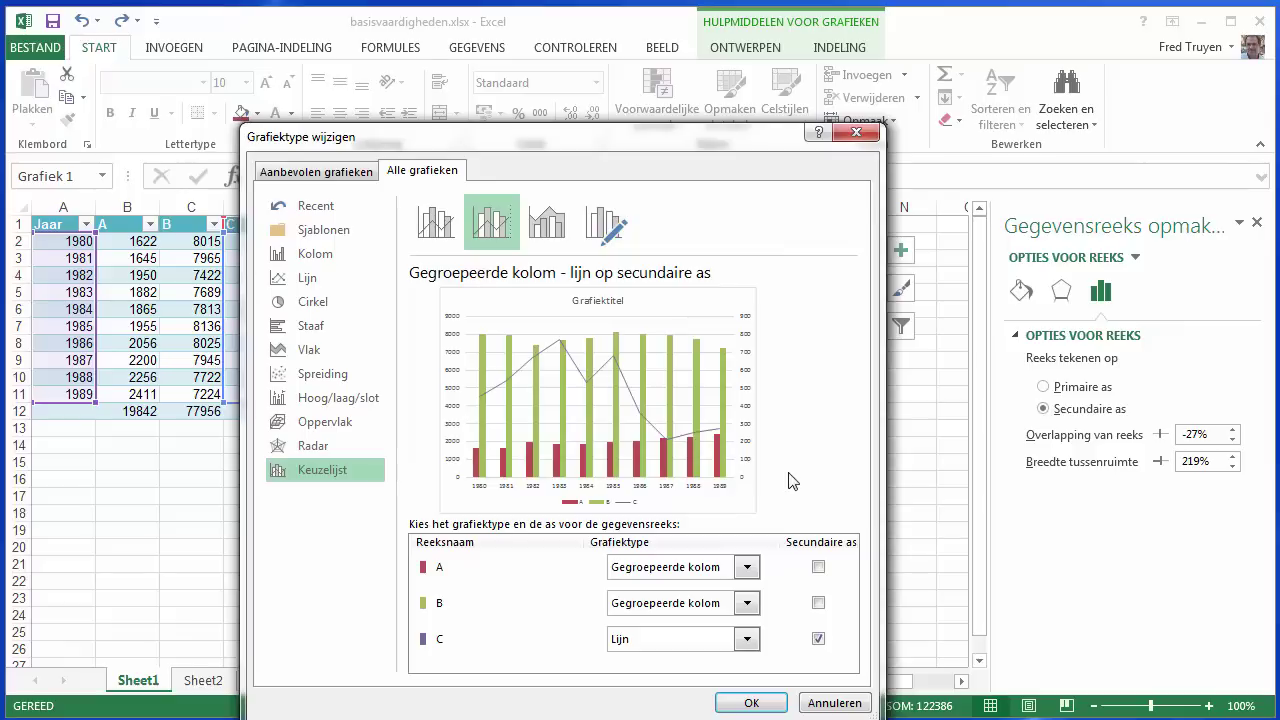
{"action": "left_click", "coordinate": [757, 704]}
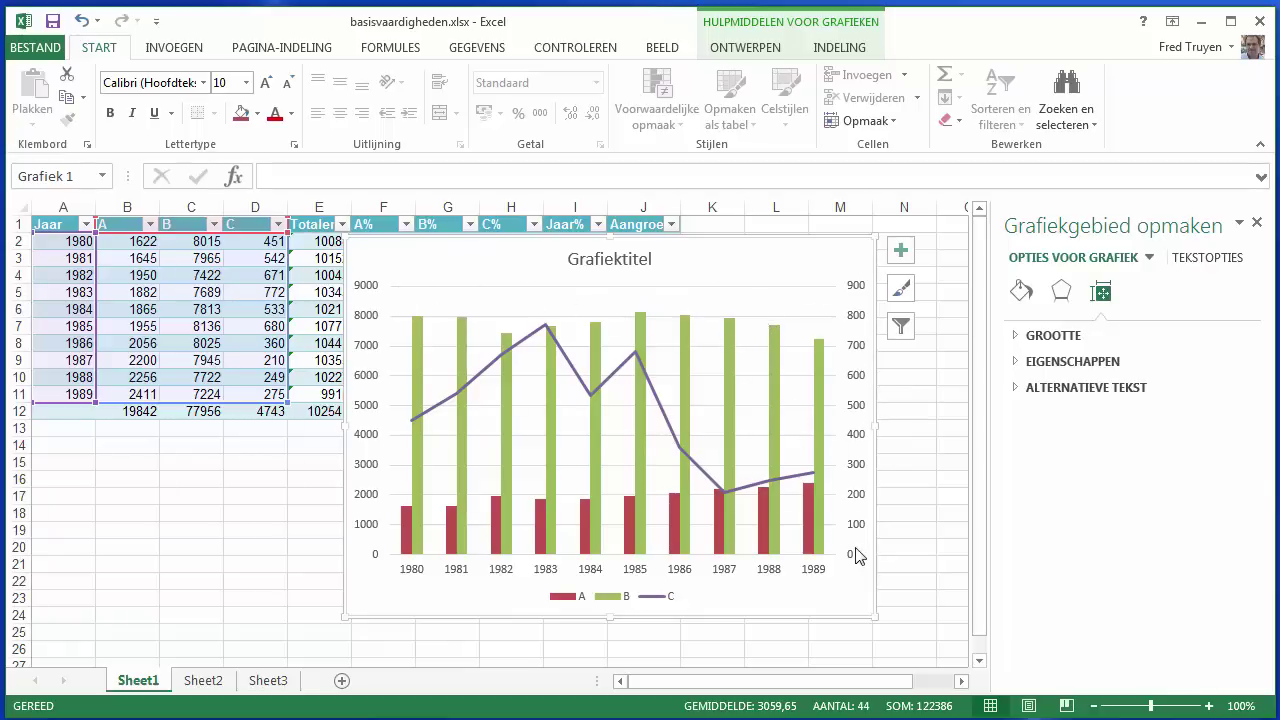
Replace the Grafiektitel placeholder with 'Shipments van producten jaren 80'
{"action": "mouse_move", "coordinate": [683, 483]}
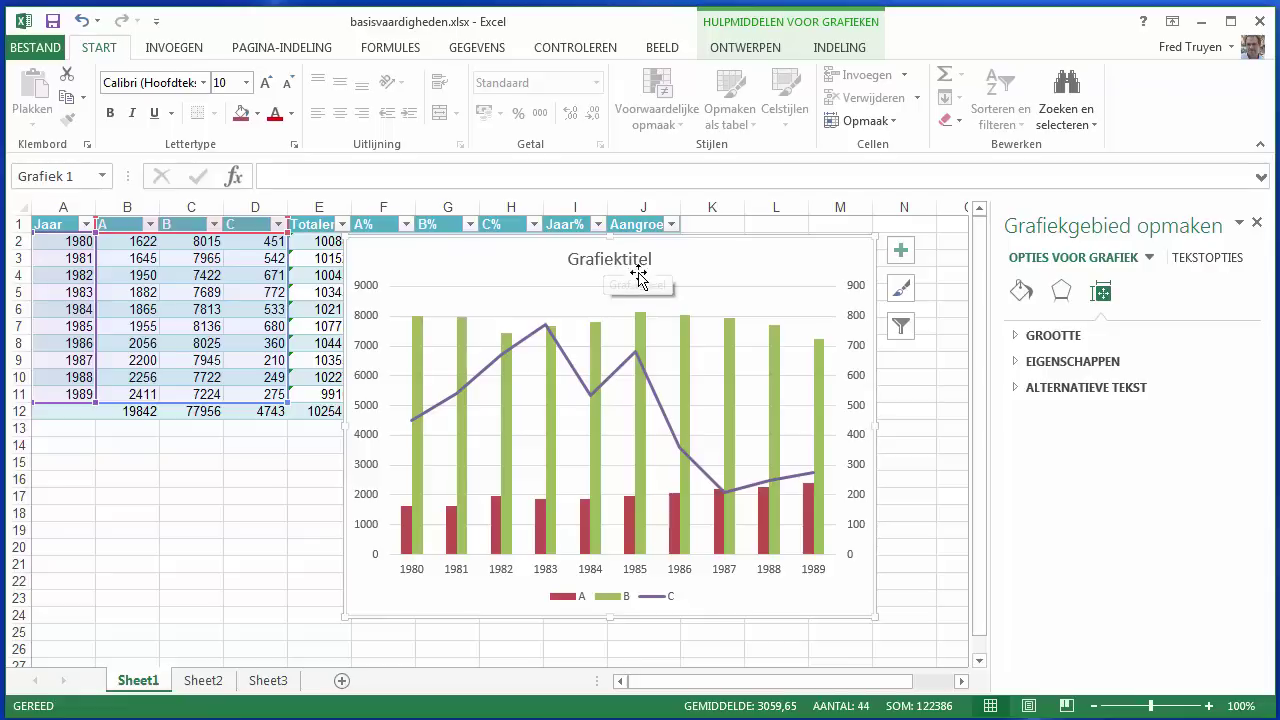
{"action": "left_click", "coordinate": [609, 258]}
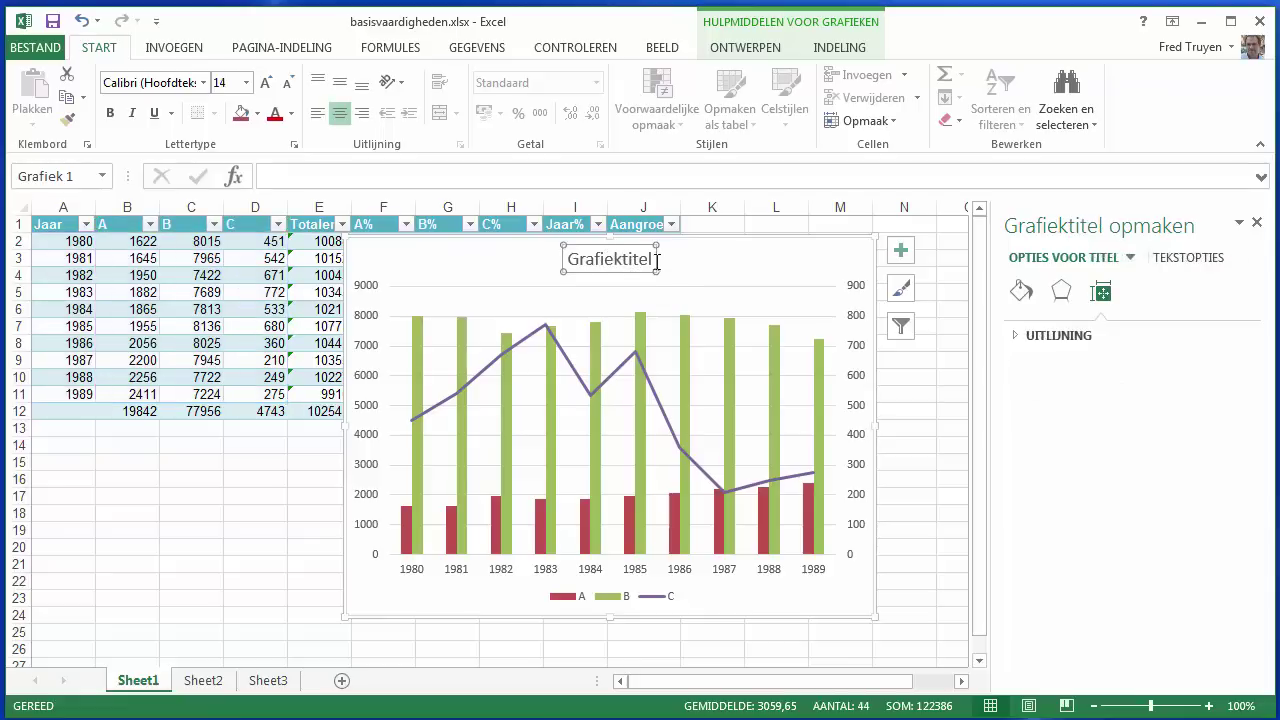
{"action": "double_click", "coordinate": [650, 259]}
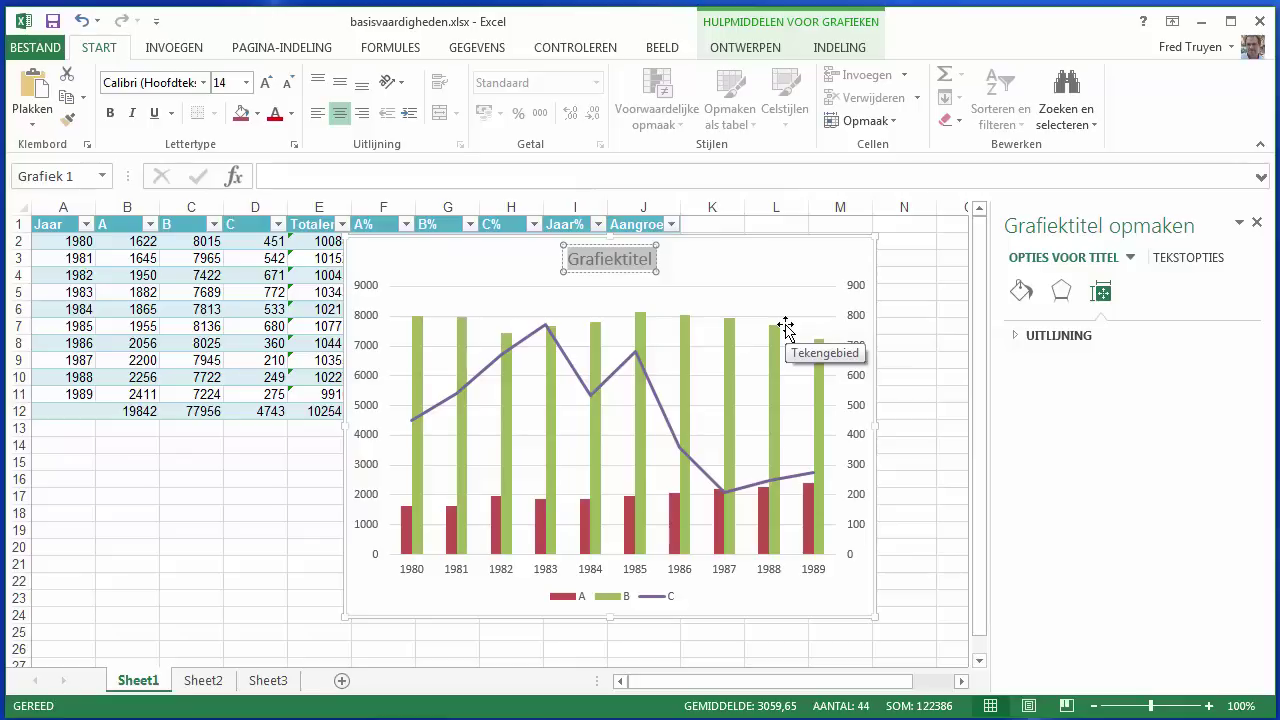
{"action": "type", "text": "Shi"}
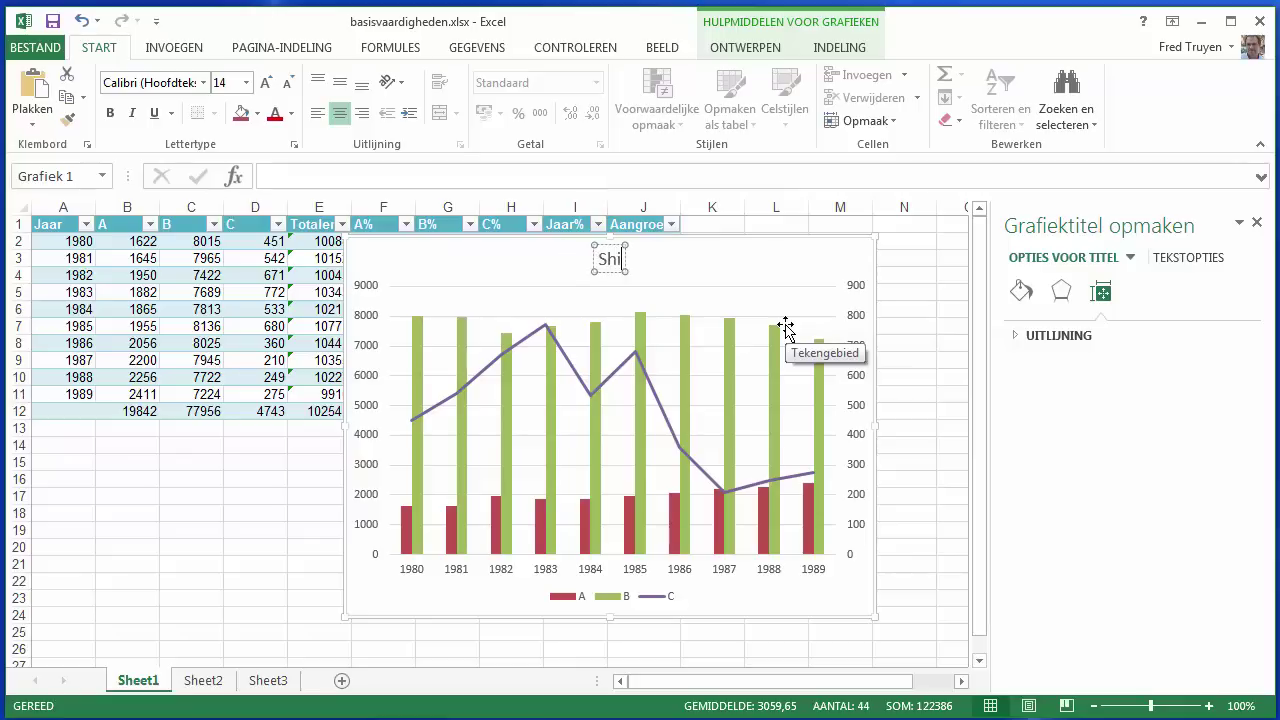
{"action": "type", "text": "pments v"}
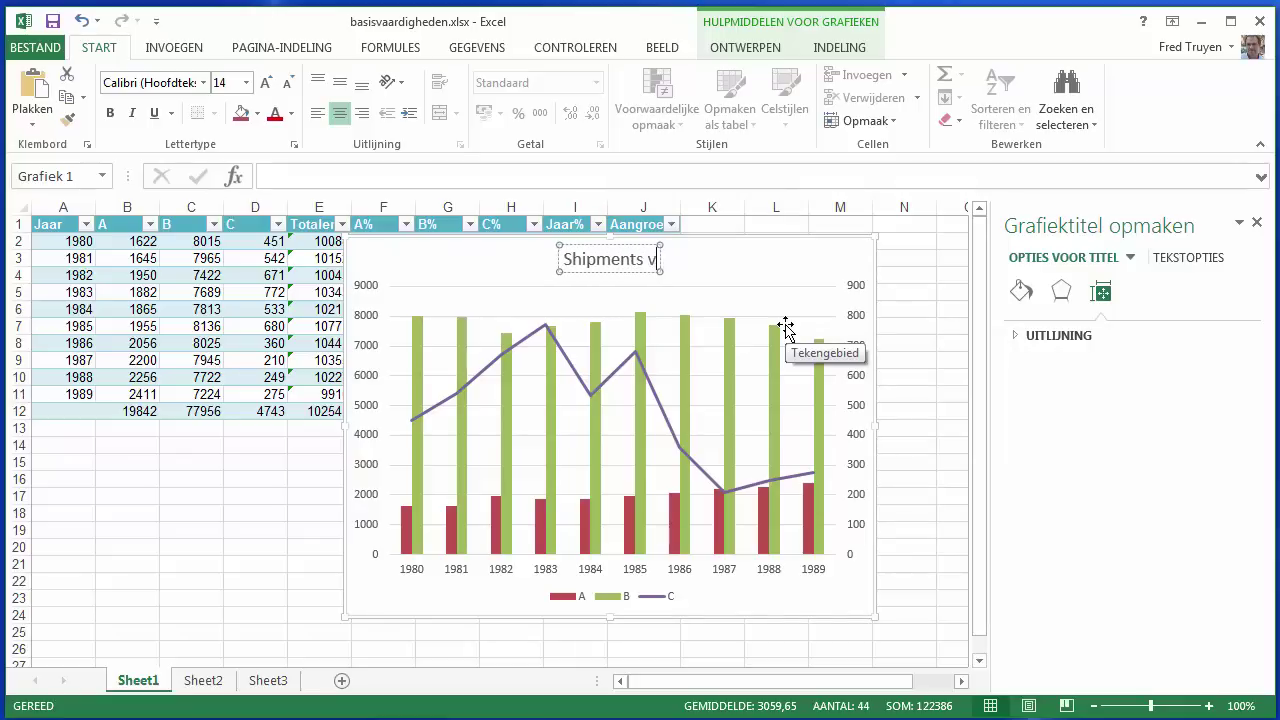
{"action": "type", "text": "an p"}
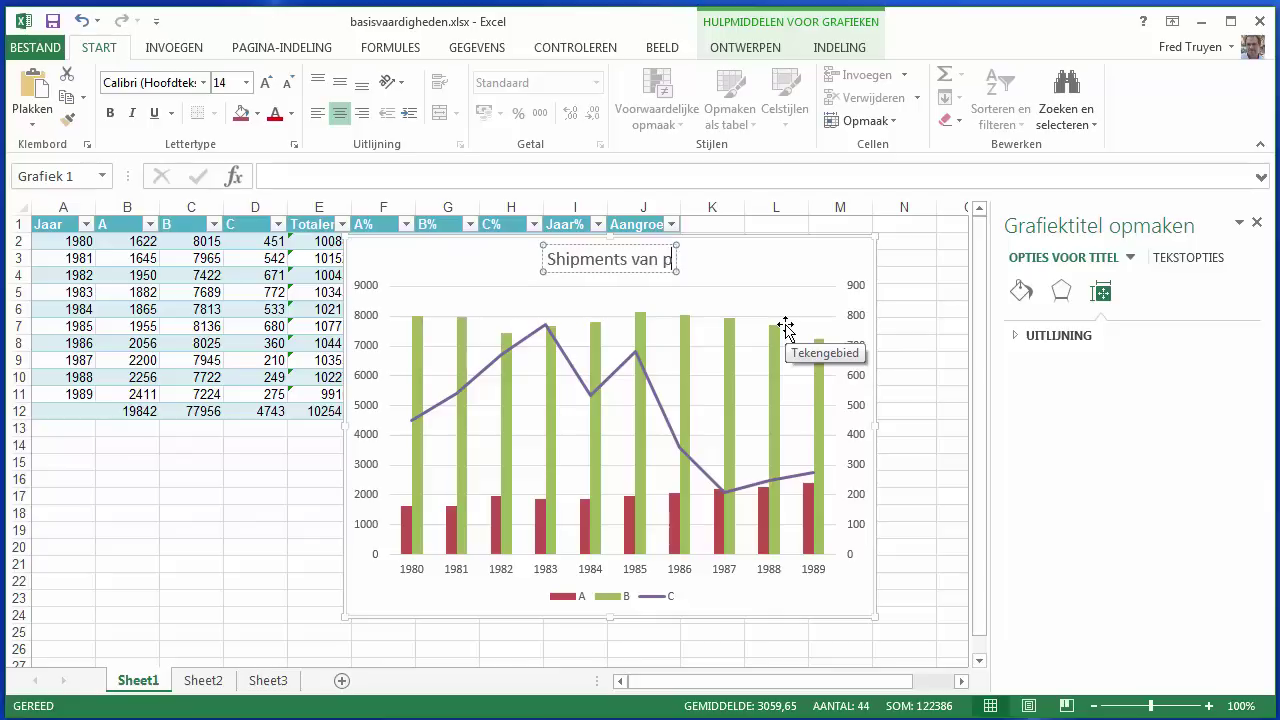
{"action": "type", "text": "roducten"}
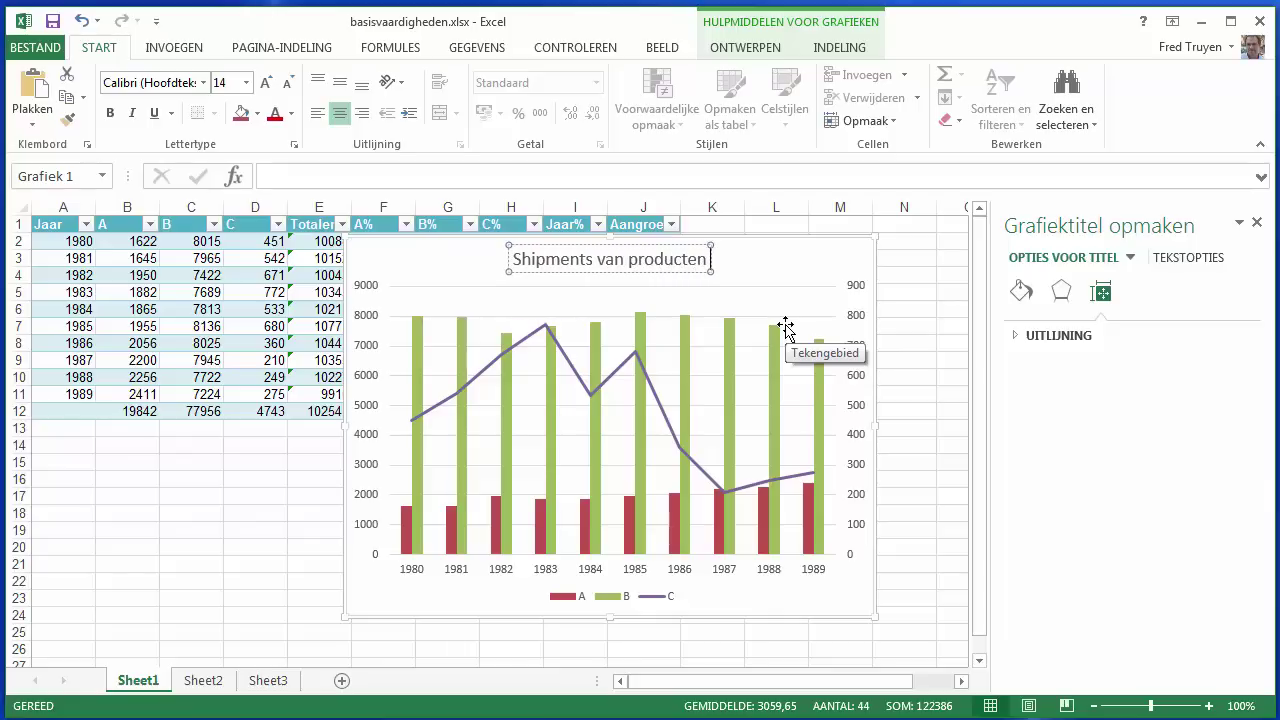
{"action": "type", "text": " jaren"}
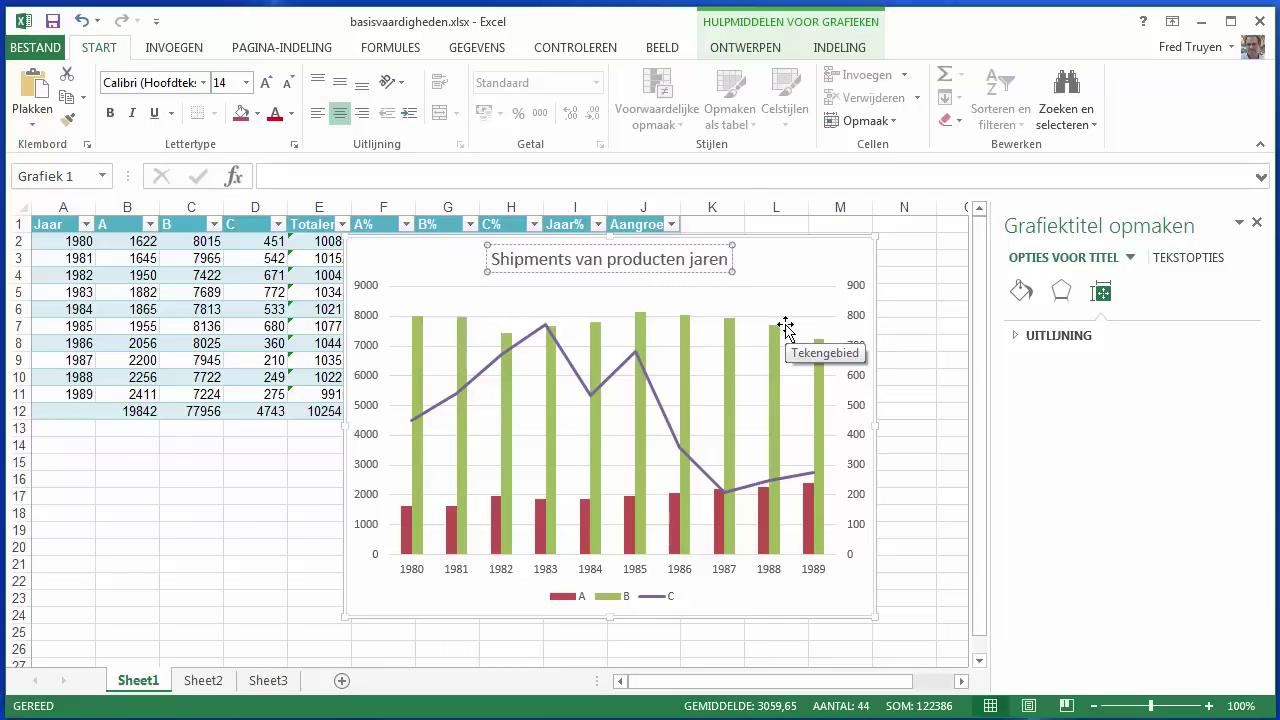
{"action": "type", "text": " 80"}
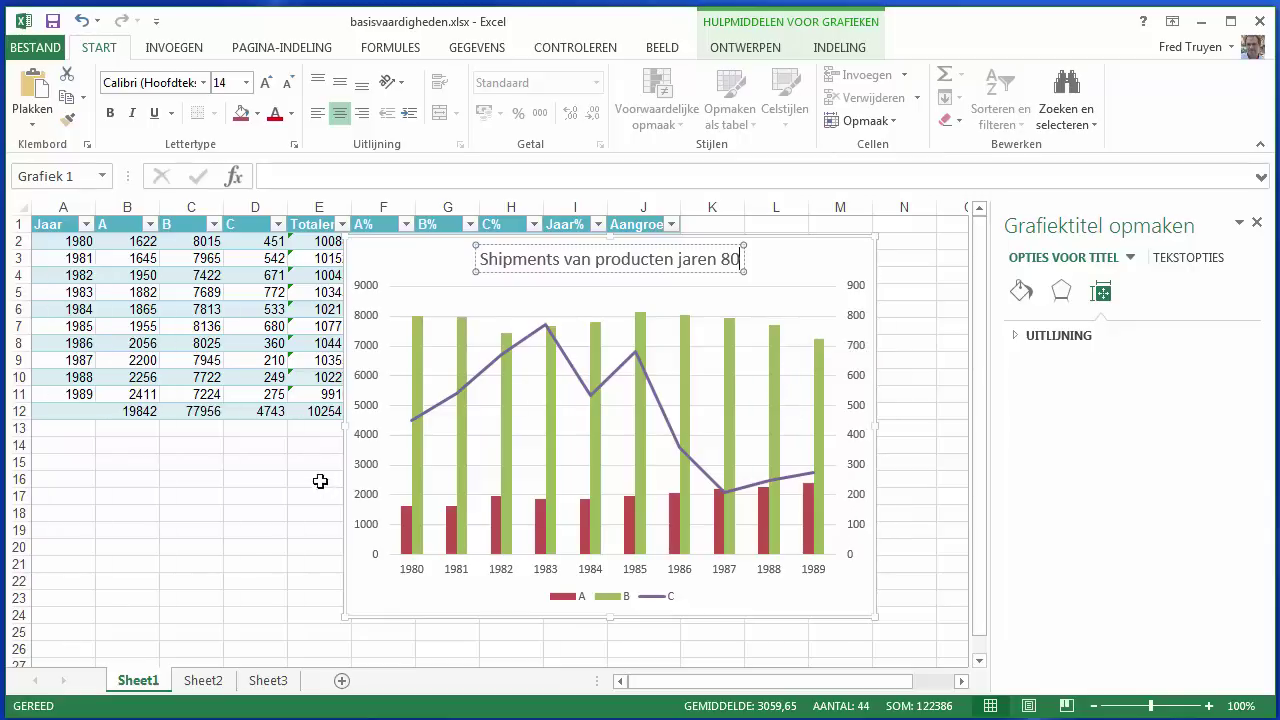
Select the chart's vertical value axis and show the ONTWERPEN chart design ribbon
{"action": "left_click", "coordinate": [364, 470]}
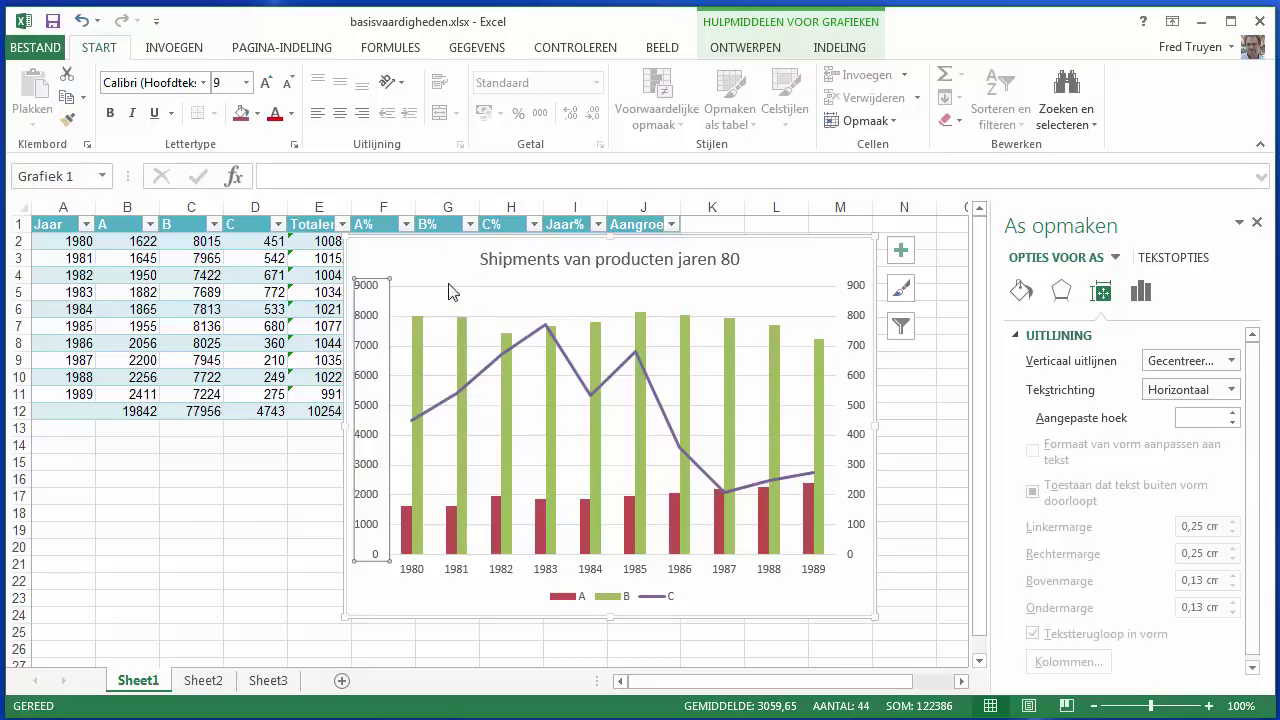
{"action": "left_click", "coordinate": [160, 52]}
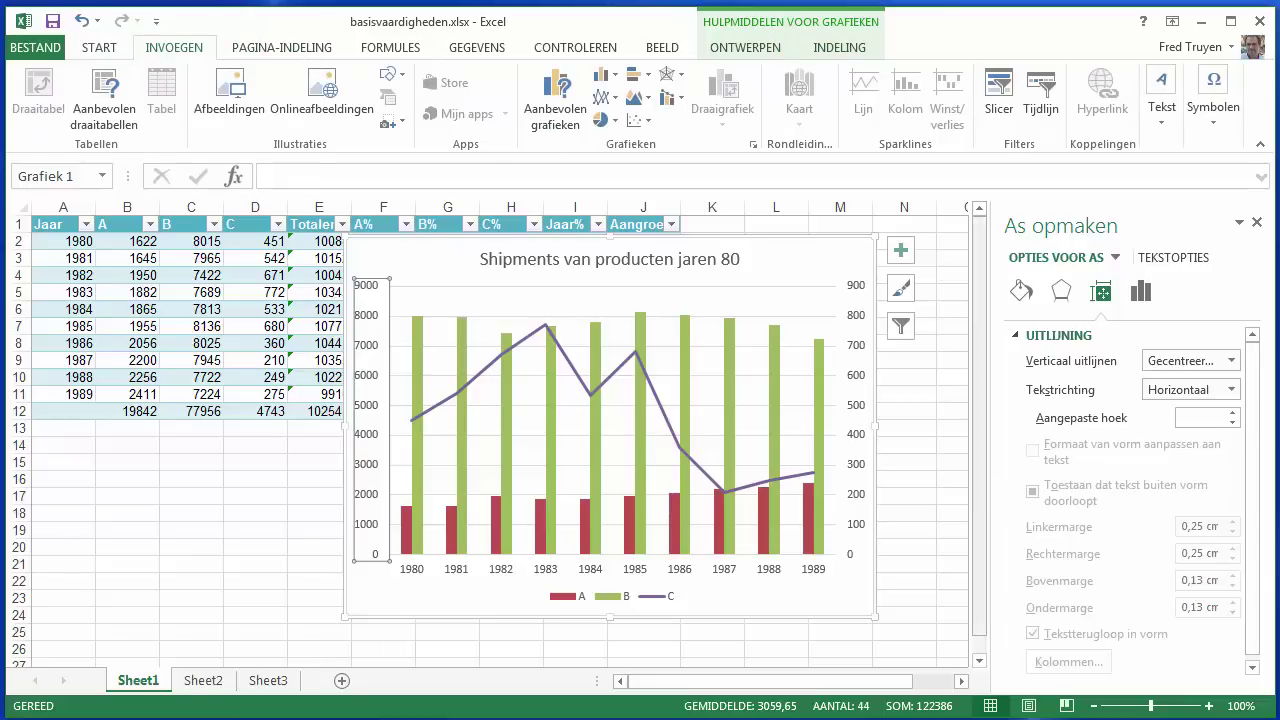
{"action": "left_click", "coordinate": [745, 47]}
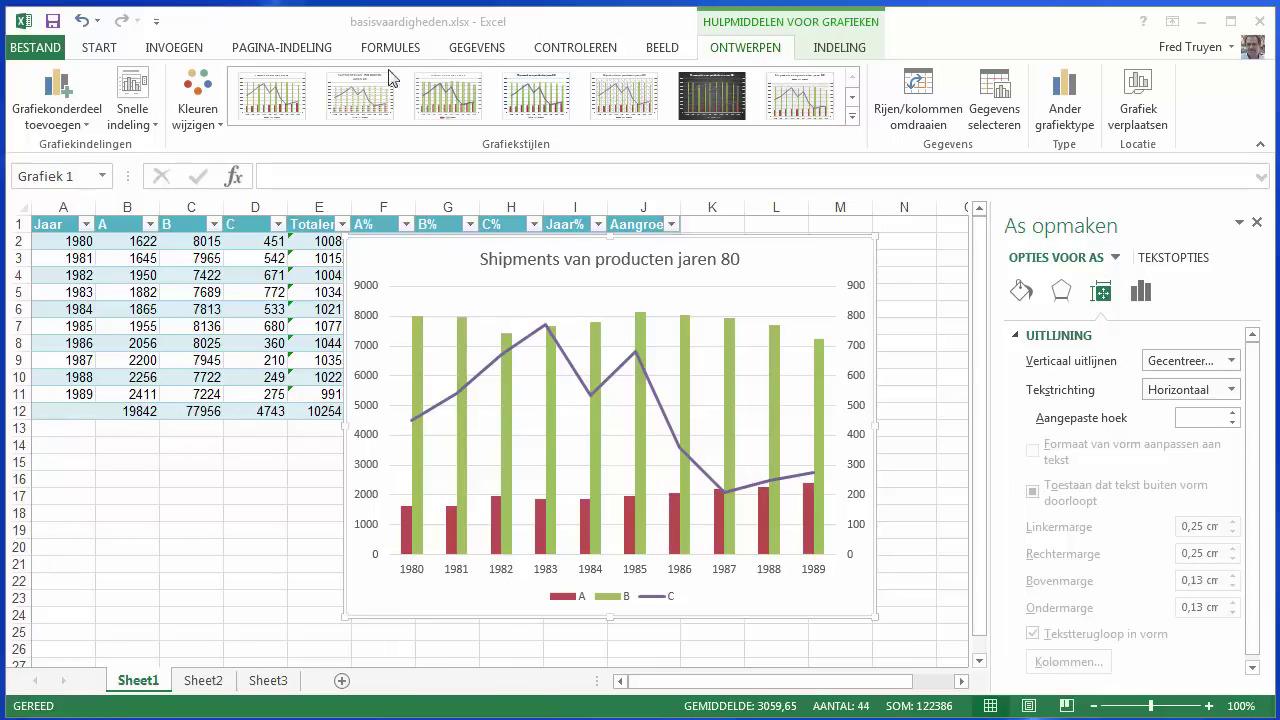
{"action": "left_click", "coordinate": [735, 54]}
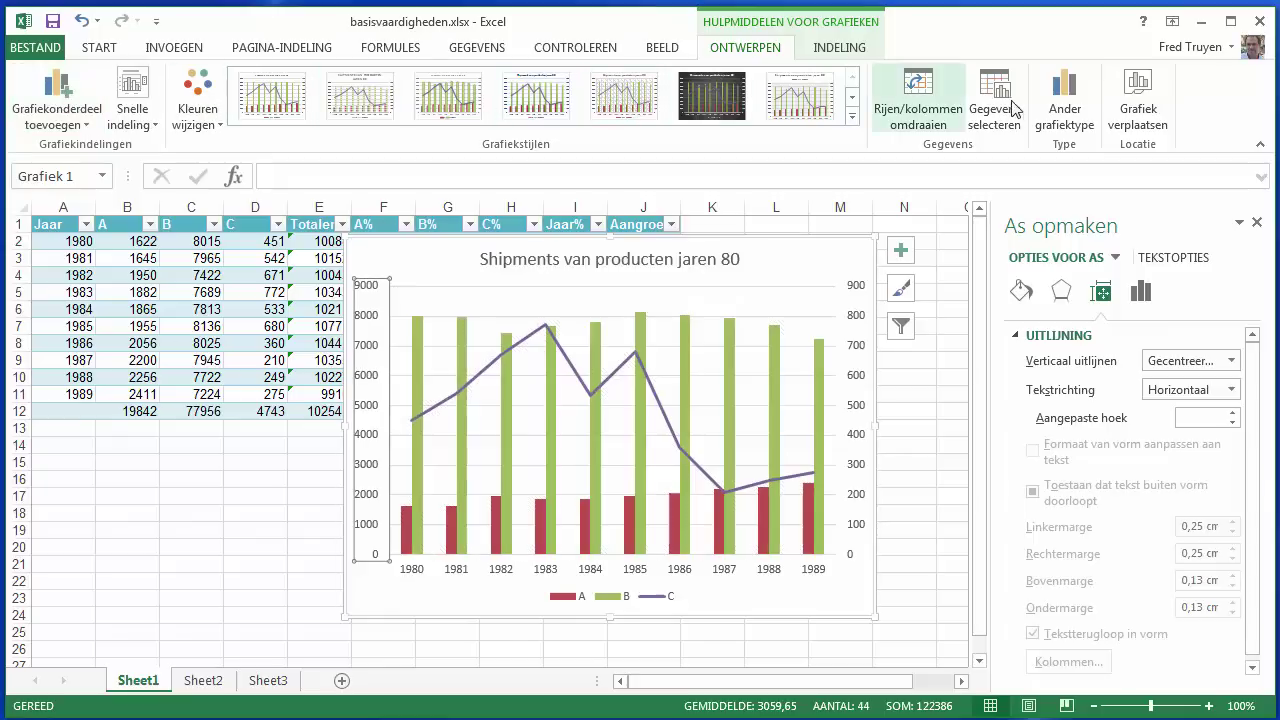
Add a primary vertical axis title reading 'Tonnage' beside the 0–9000 scale
{"action": "left_click", "coordinate": [84, 120]}
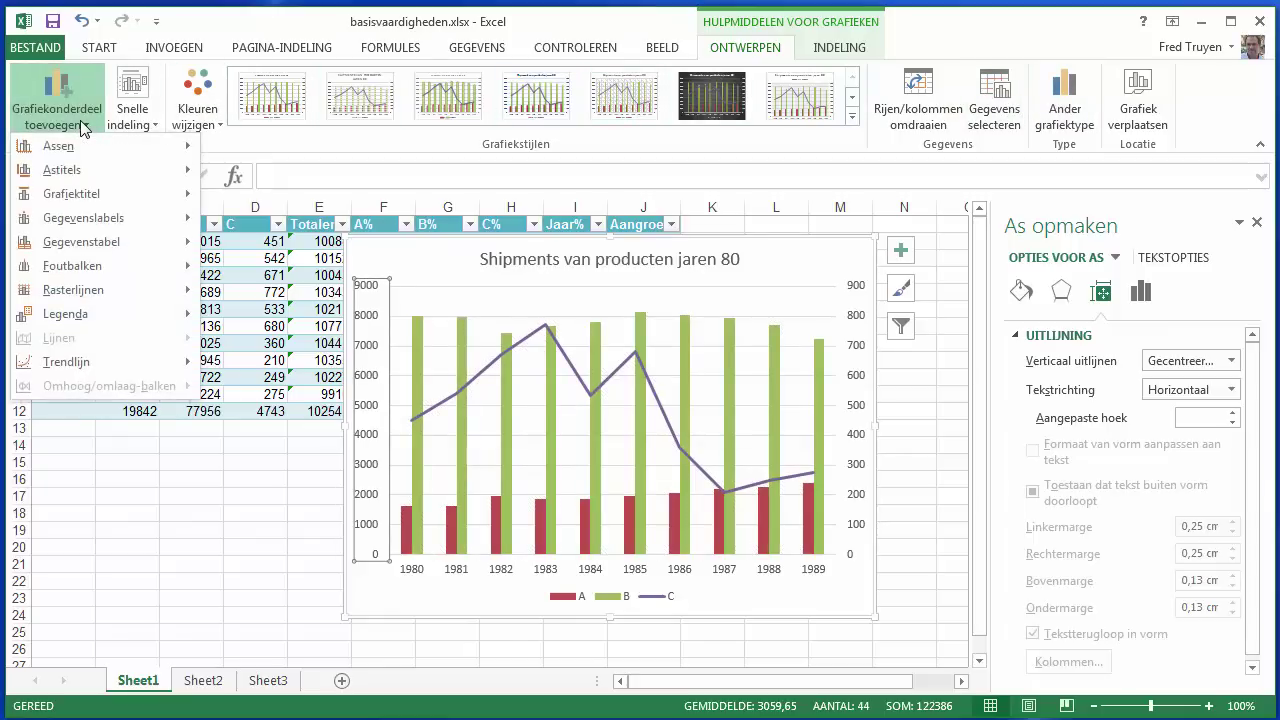
{"action": "mouse_move", "coordinate": [84, 178]}
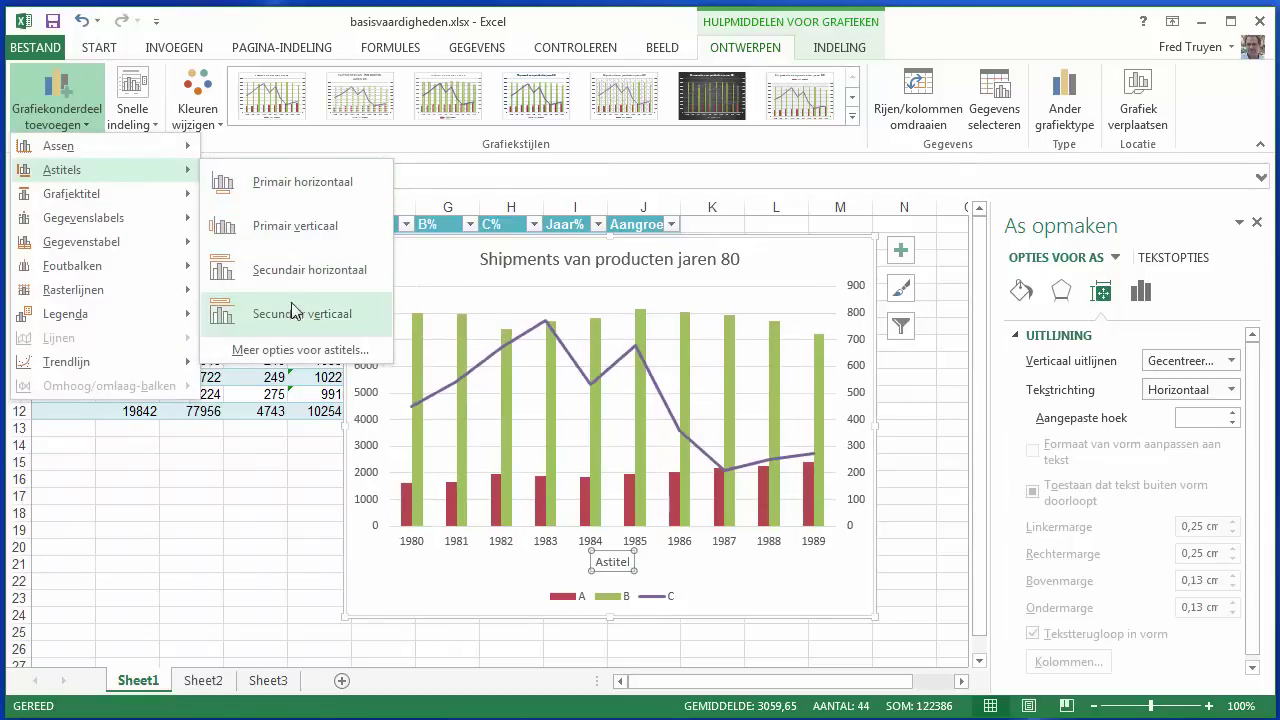
{"action": "left_click", "coordinate": [289, 234]}
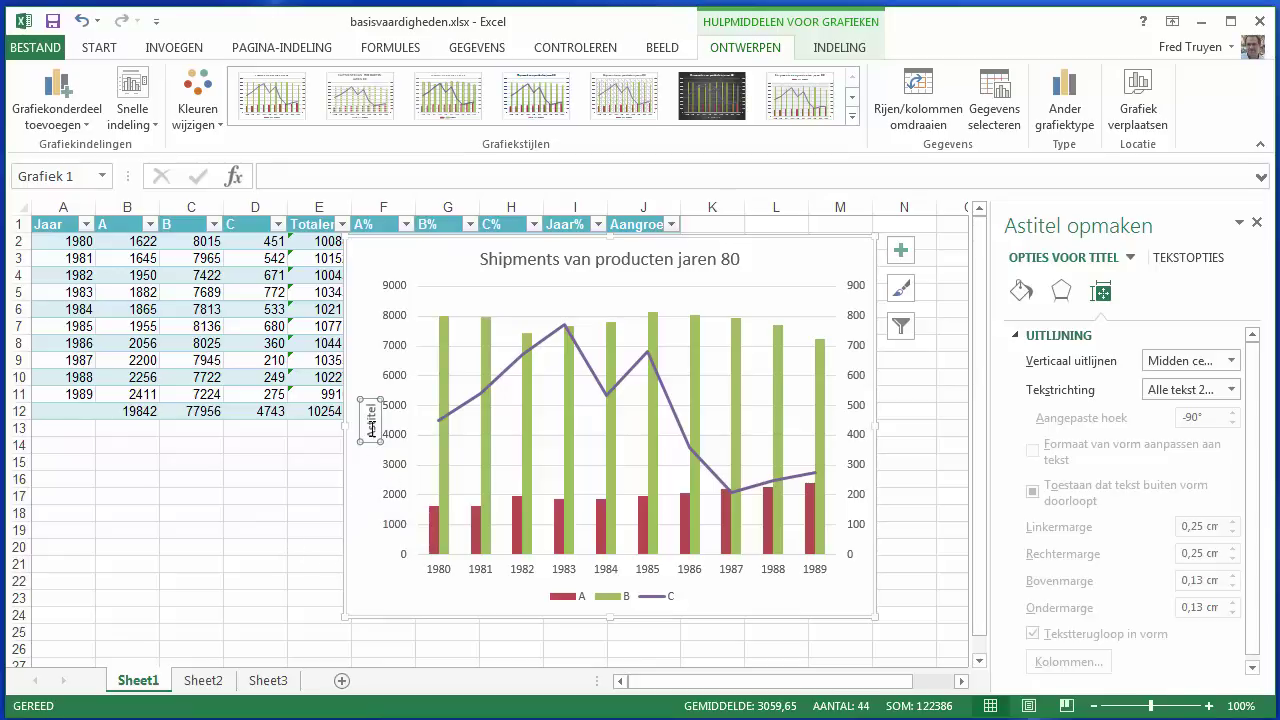
{"action": "left_click", "coordinate": [375, 422]}
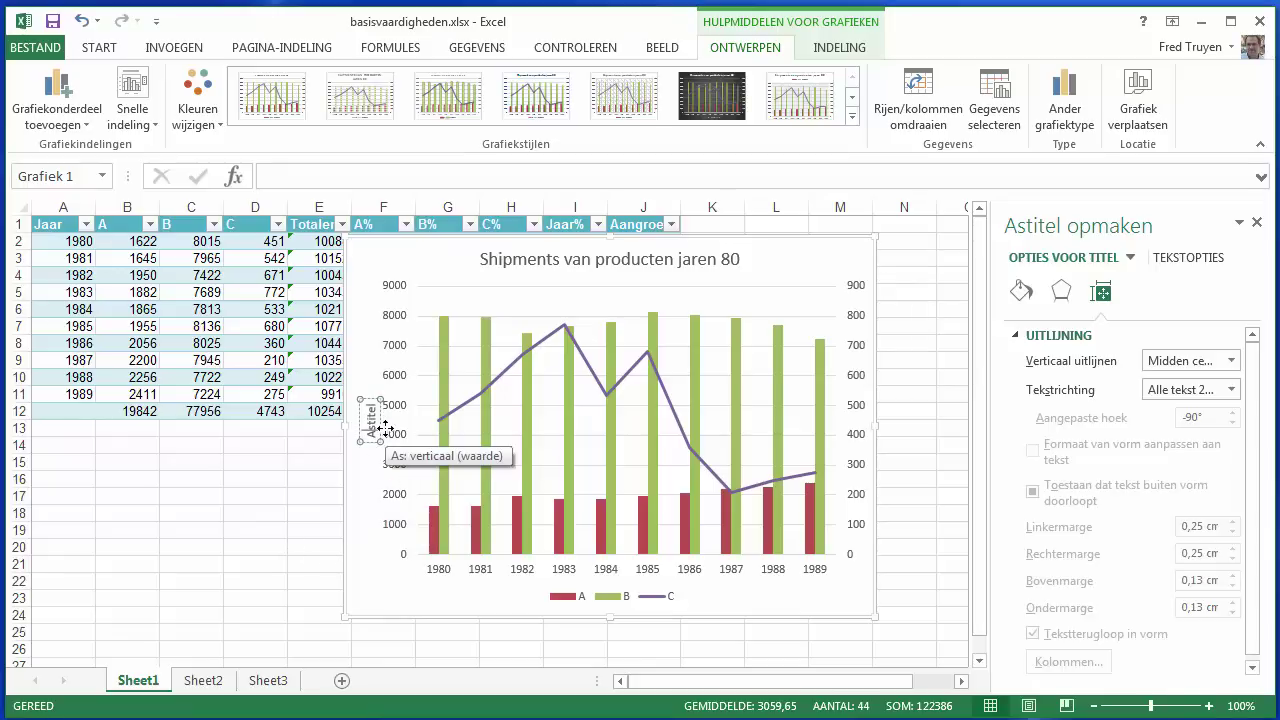
{"action": "key", "text": "BackSpace"}
{"action": "key", "text": "BackSpace"}
{"action": "key", "text": "BackSpace"}
{"action": "key", "text": "BackSpace"}
{"action": "key", "text": "BackSpace"}
{"action": "key", "text": "BackSpace"}
{"action": "key", "text": "BackSpace"}
{"action": "type", "text": "Tonnage"}
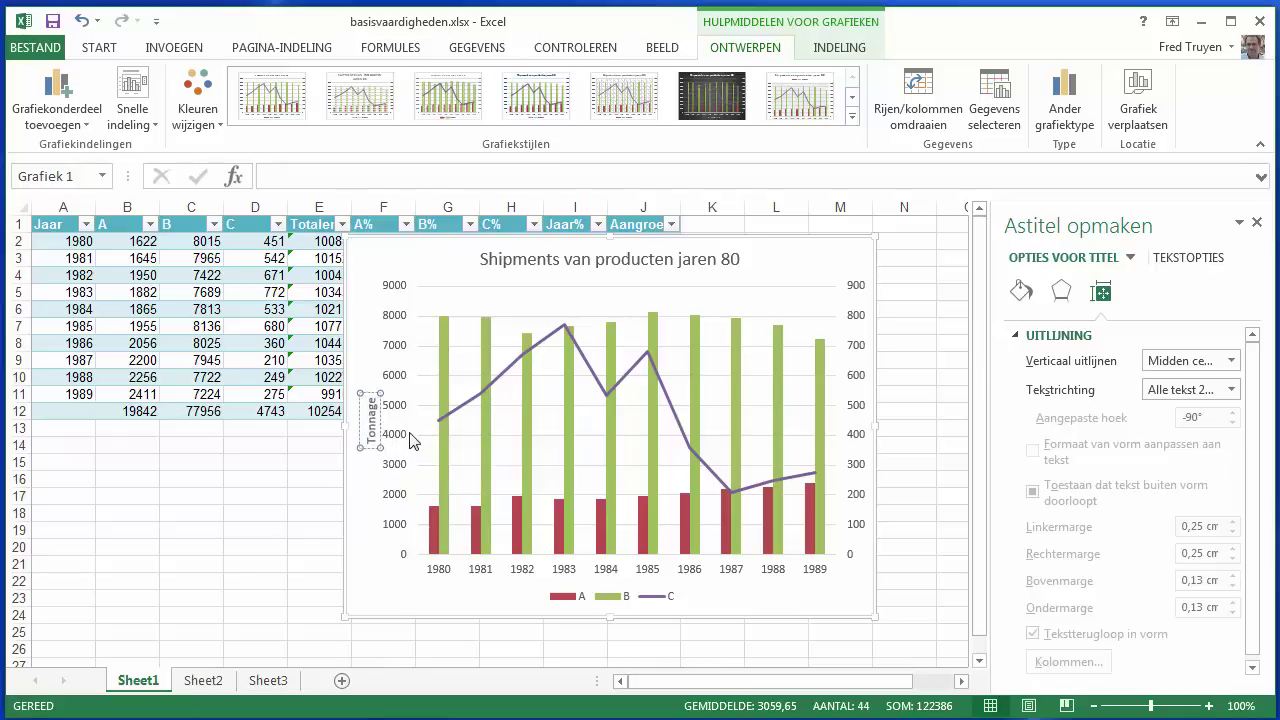
{"action": "left_click", "coordinate": [506, 434]}
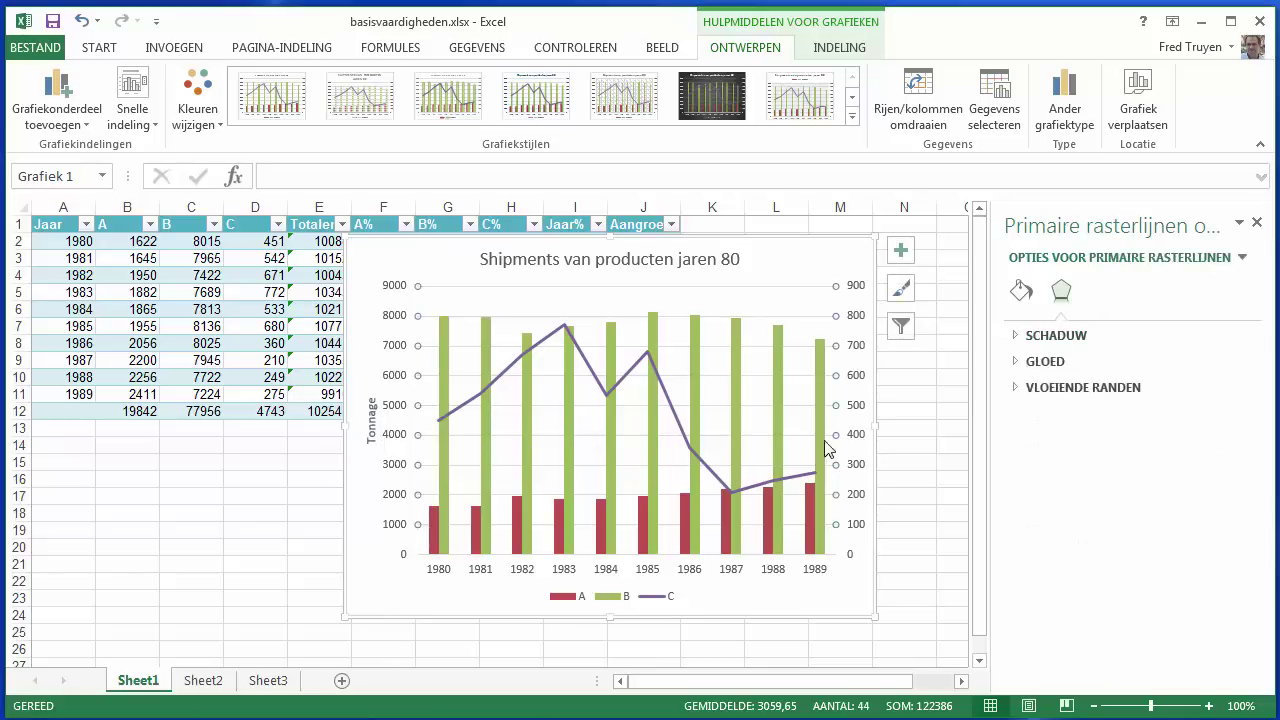
Add a secondary vertical axis title 'Tonnage' beside the right-hand 0–900 scale
{"action": "left_click", "coordinate": [853, 380]}
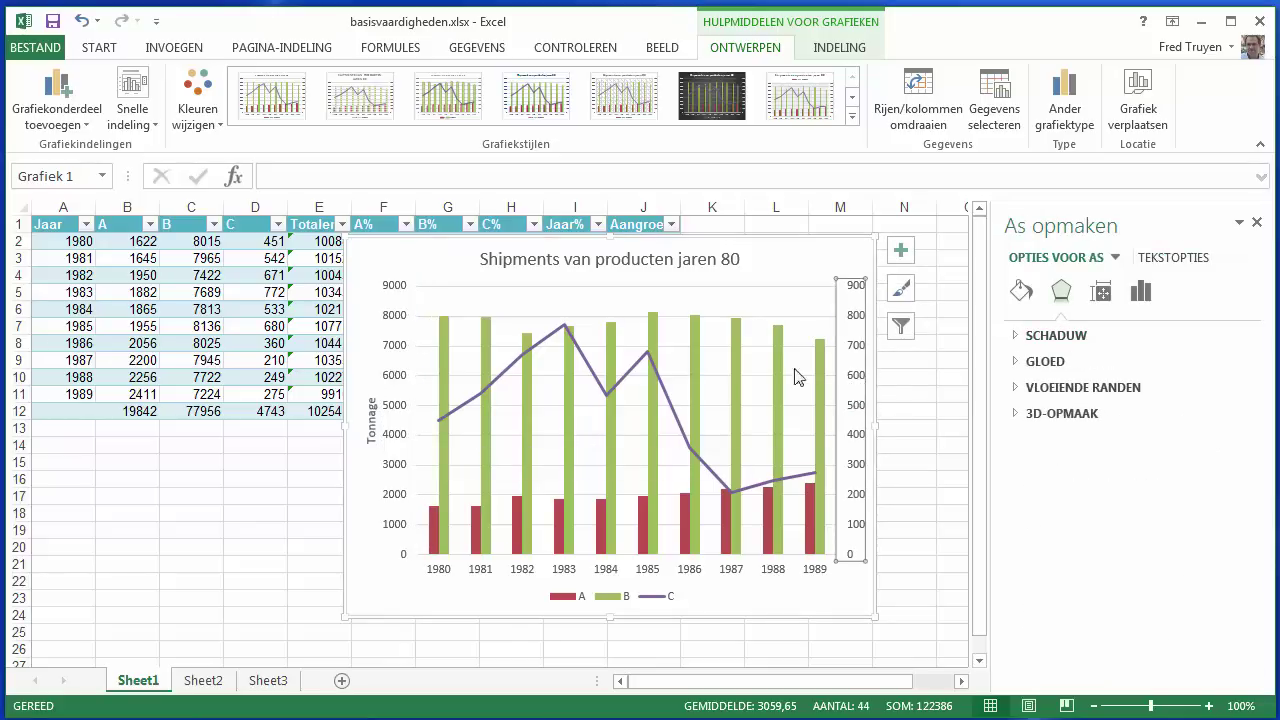
{"action": "left_click", "coordinate": [87, 122]}
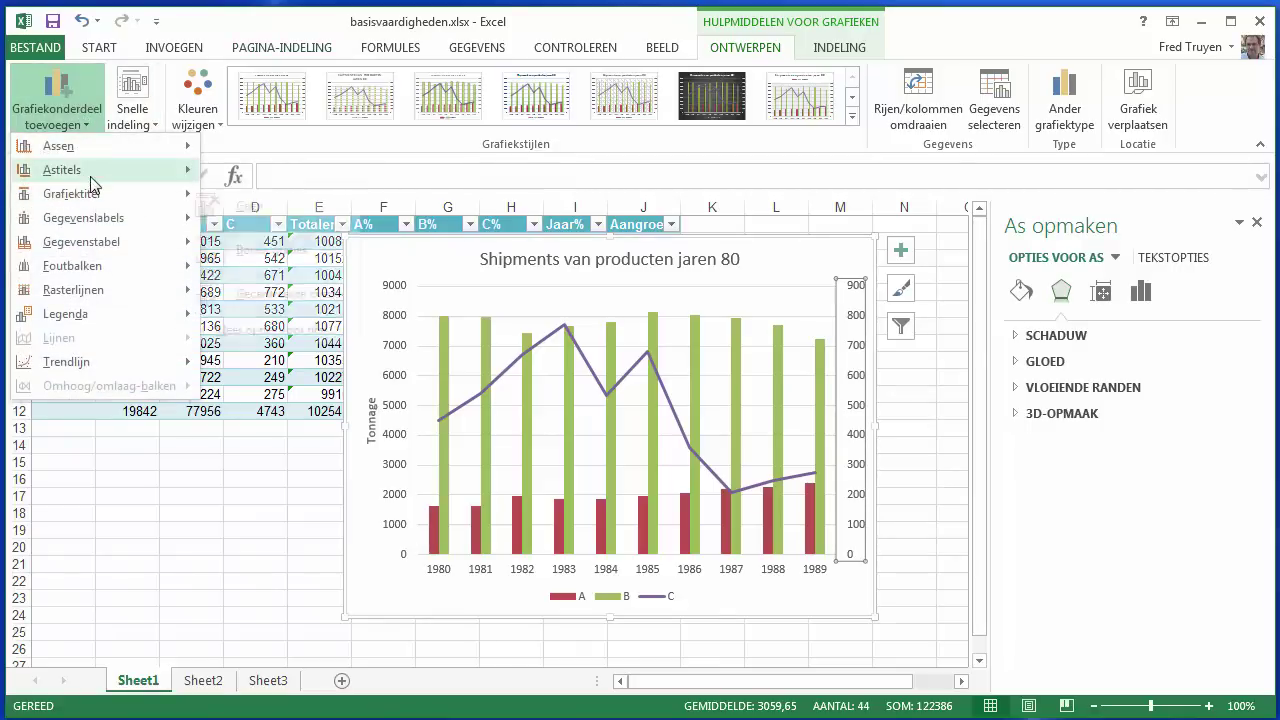
{"action": "mouse_move", "coordinate": [125, 182]}
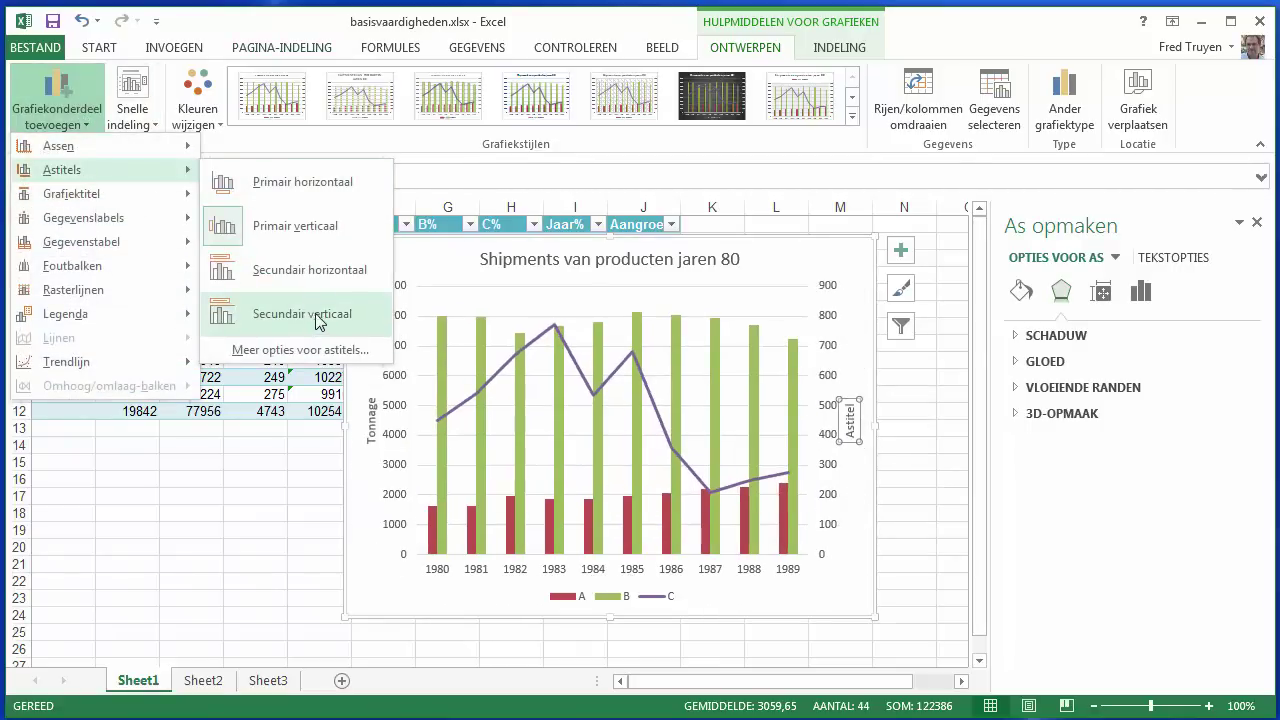
{"action": "left_click", "coordinate": [285, 318]}
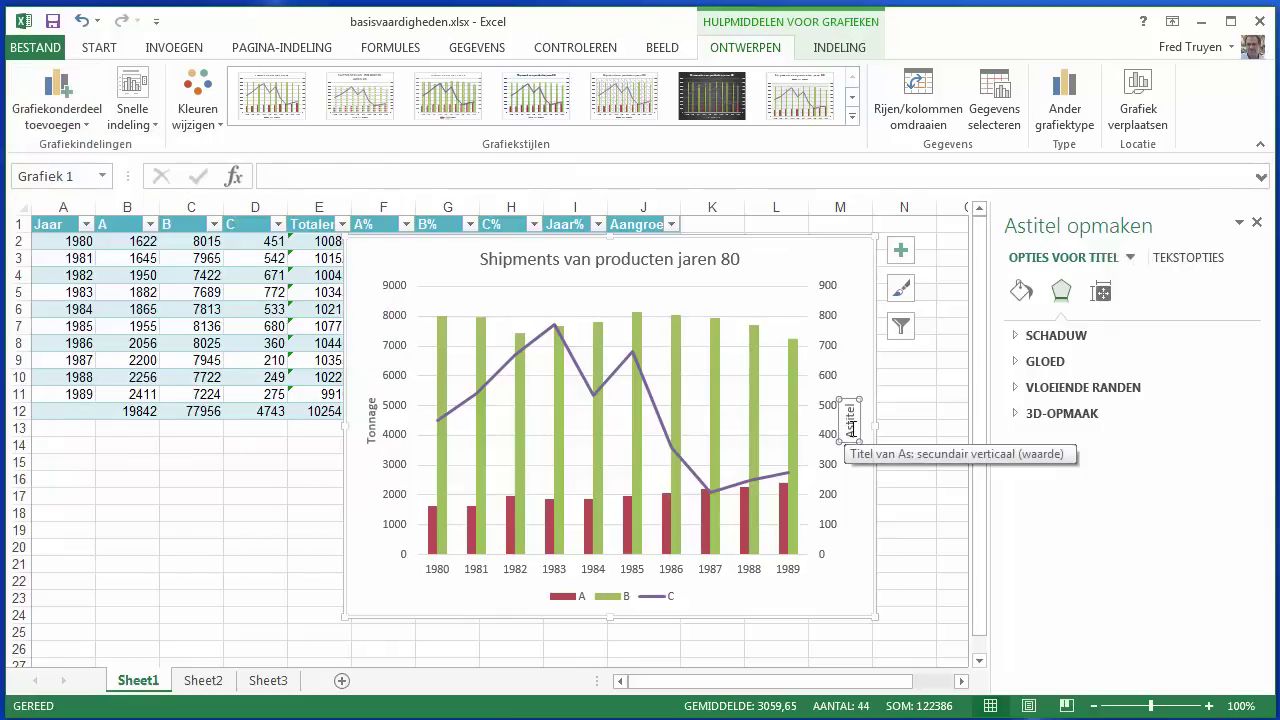
{"action": "left_click", "coordinate": [851, 426]}
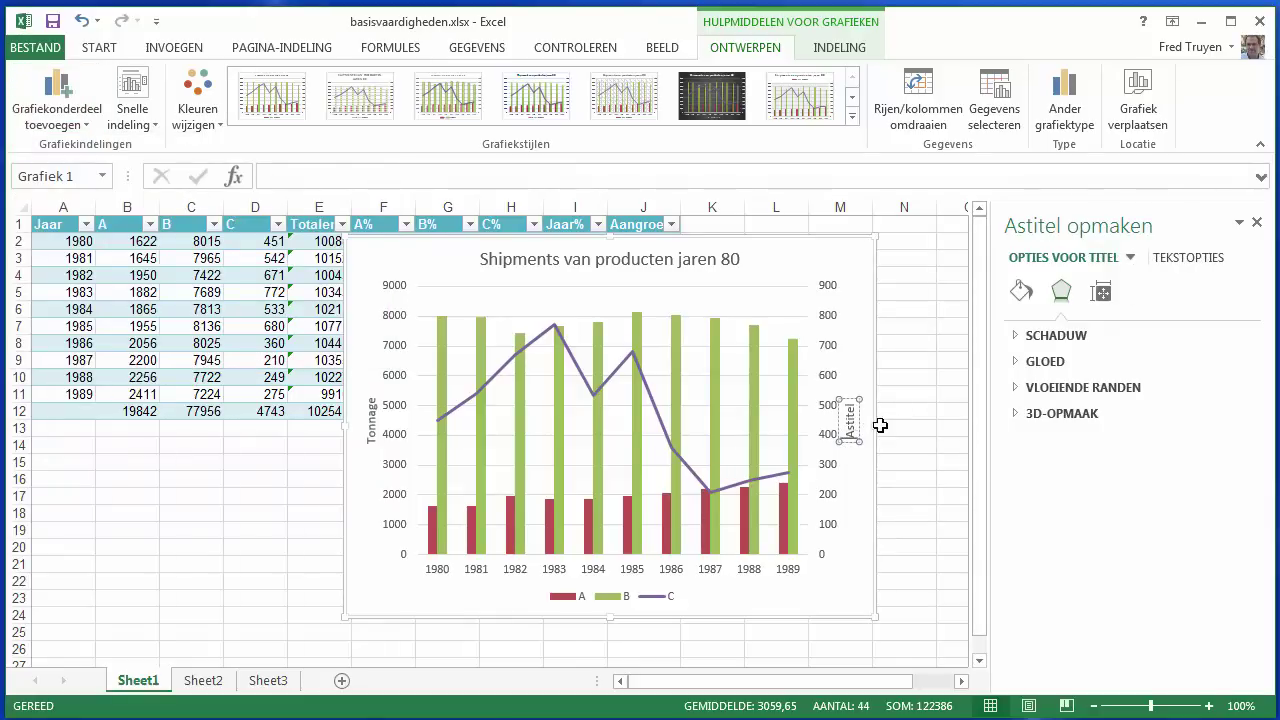
{"action": "key", "text": "BackSpace"}
{"action": "key", "text": "BackSpace"}
{"action": "key", "text": "BackSpace"}
{"action": "key", "text": "BackSpace"}
{"action": "key", "text": "BackSpace"}
{"action": "key", "text": "BackSpace"}
{"action": "key", "text": "BackSpace"}
{"action": "type", "text": "Tonna"}
{"action": "type", "text": "ge"}
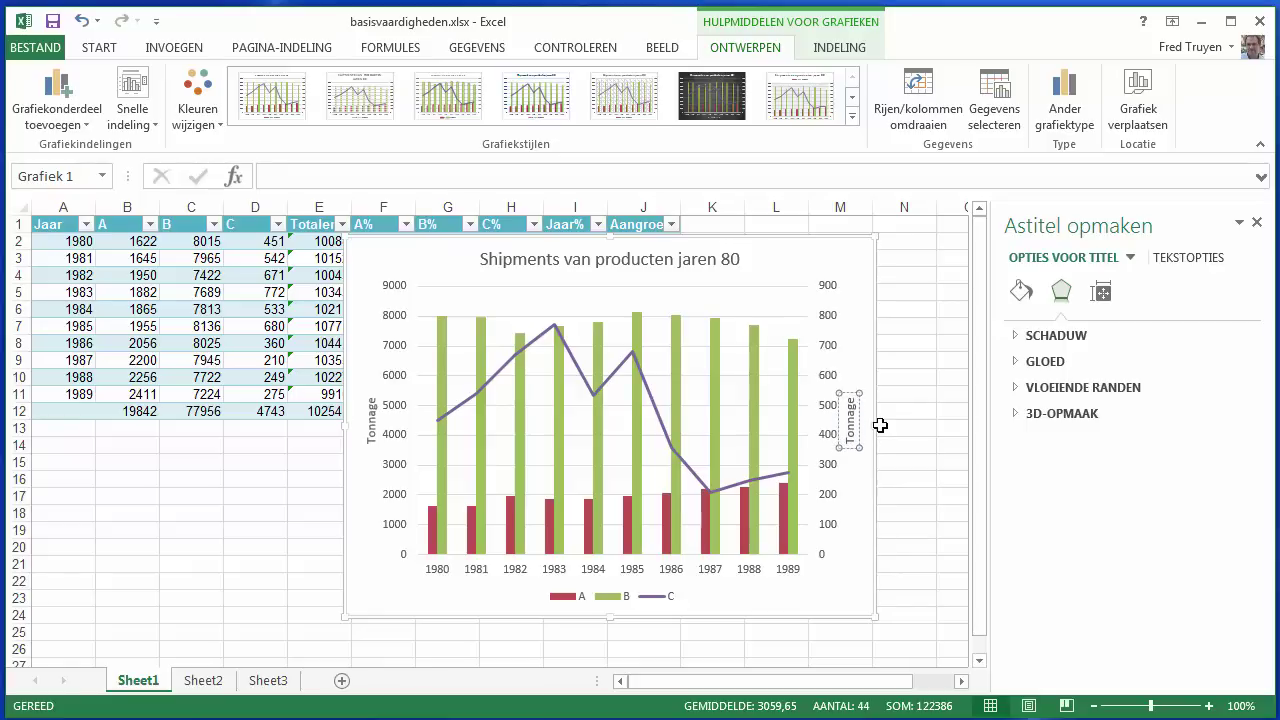
{"action": "left_click", "coordinate": [867, 480]}
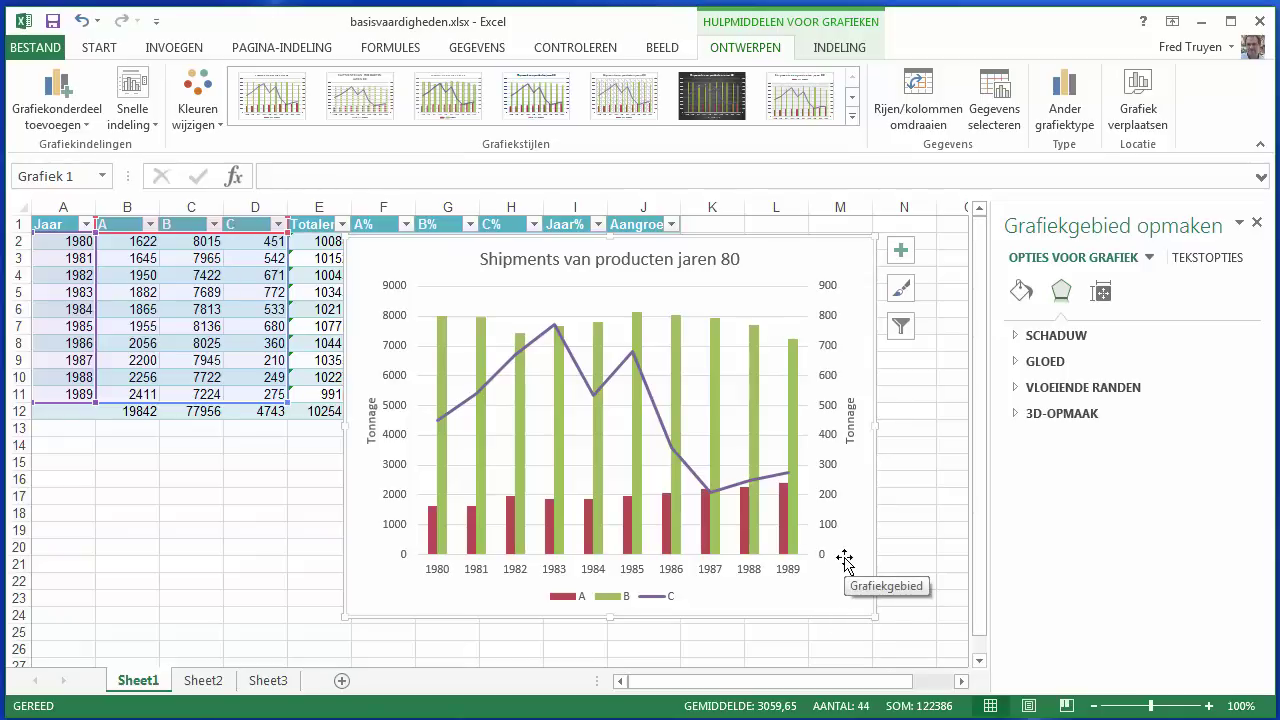
Rename the Sheet1 tab to j80, then switch to Sheet2 with the 1990–1999 data
{"action": "double_click", "coordinate": [155, 684]}
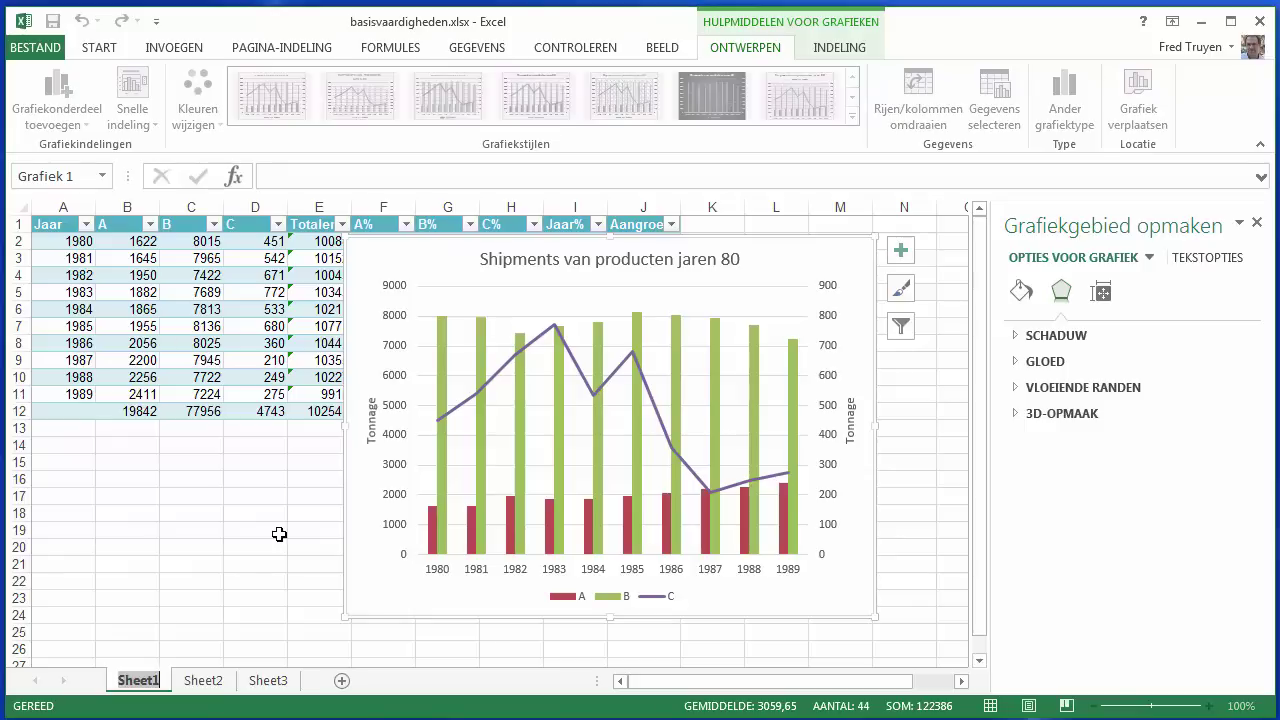
{"action": "type", "text": "j80"}
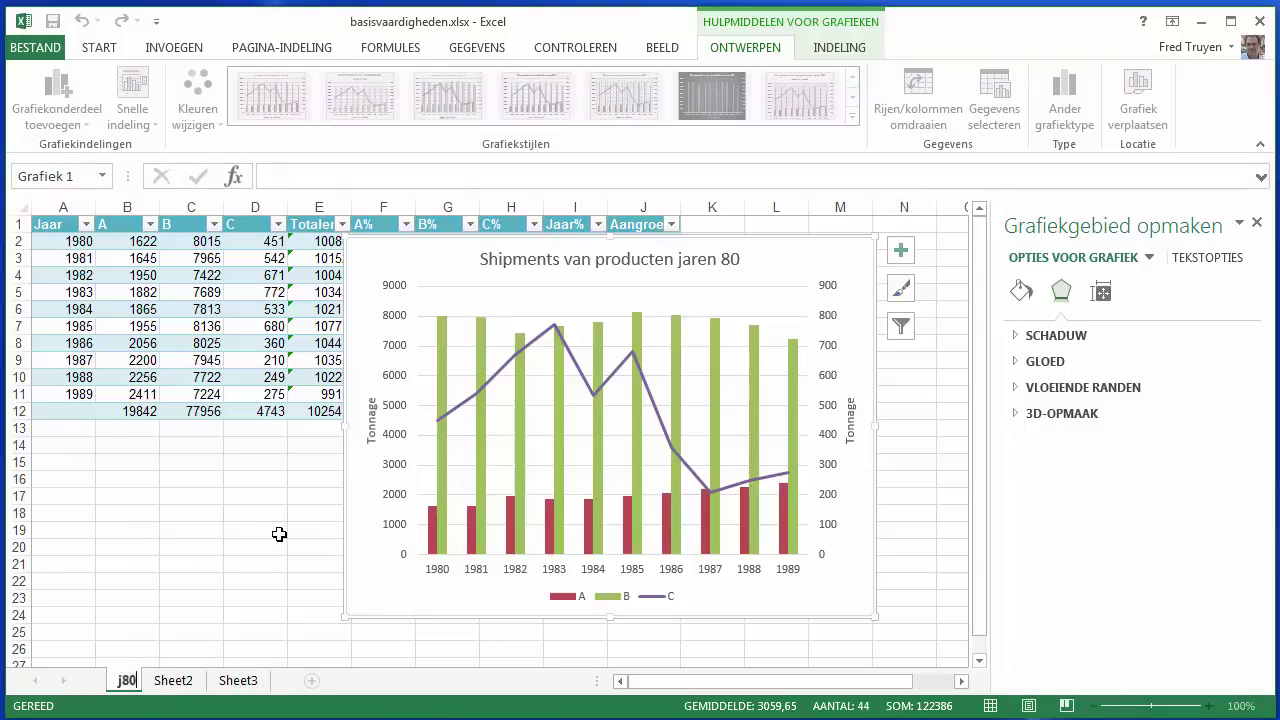
{"action": "key", "text": "Return"}
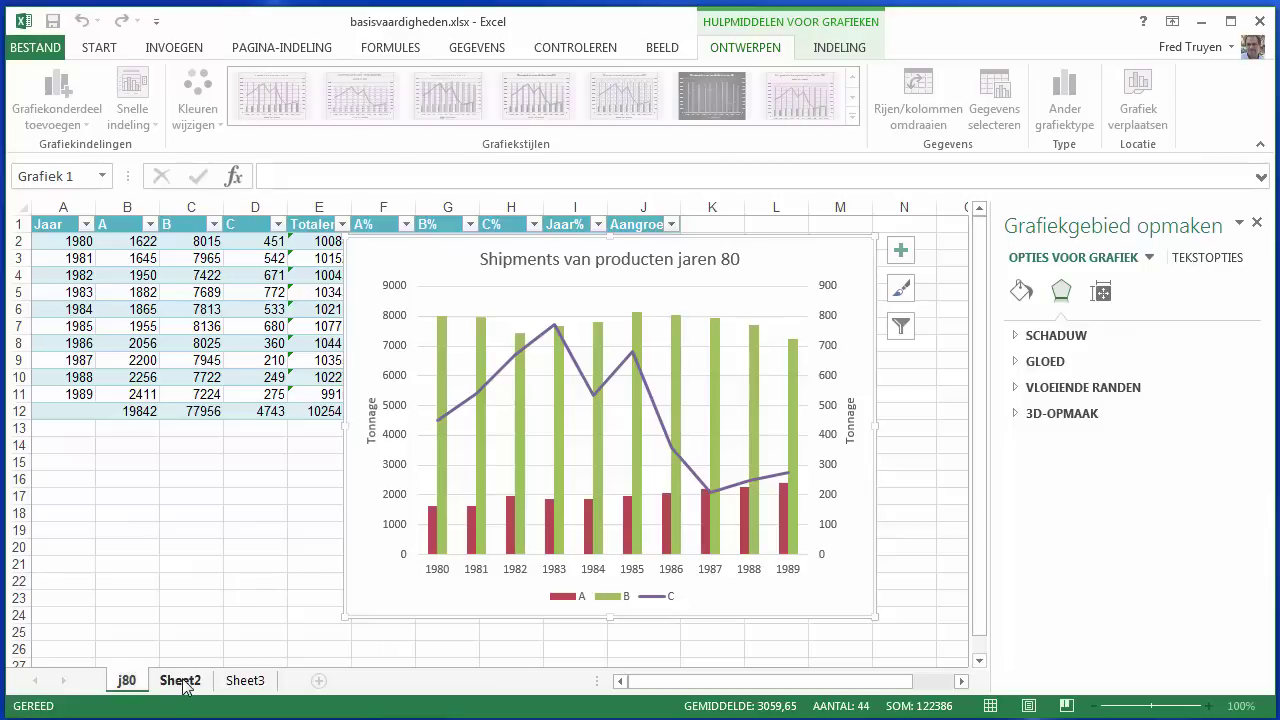
{"action": "left_click", "coordinate": [183, 684]}
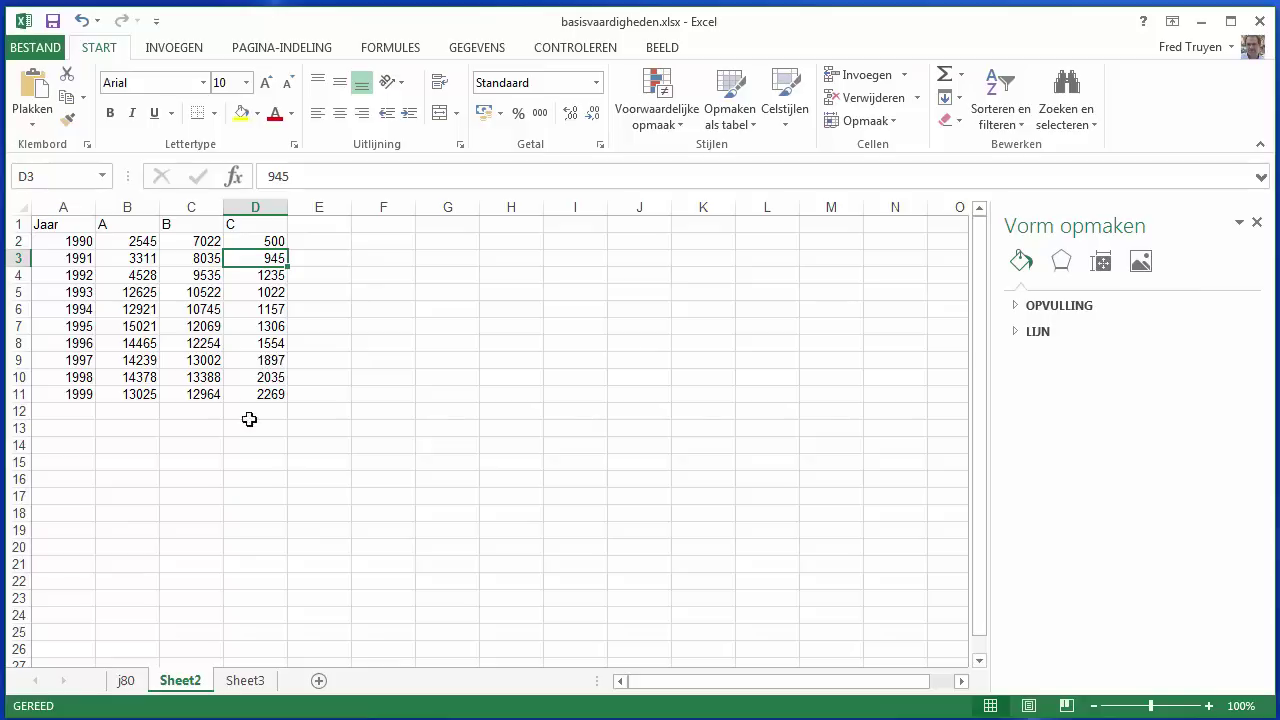
Rename the Sheet2 tab to j90 and go back to the j80 sheet with the chart
{"action": "double_click", "coordinate": [200, 682]}
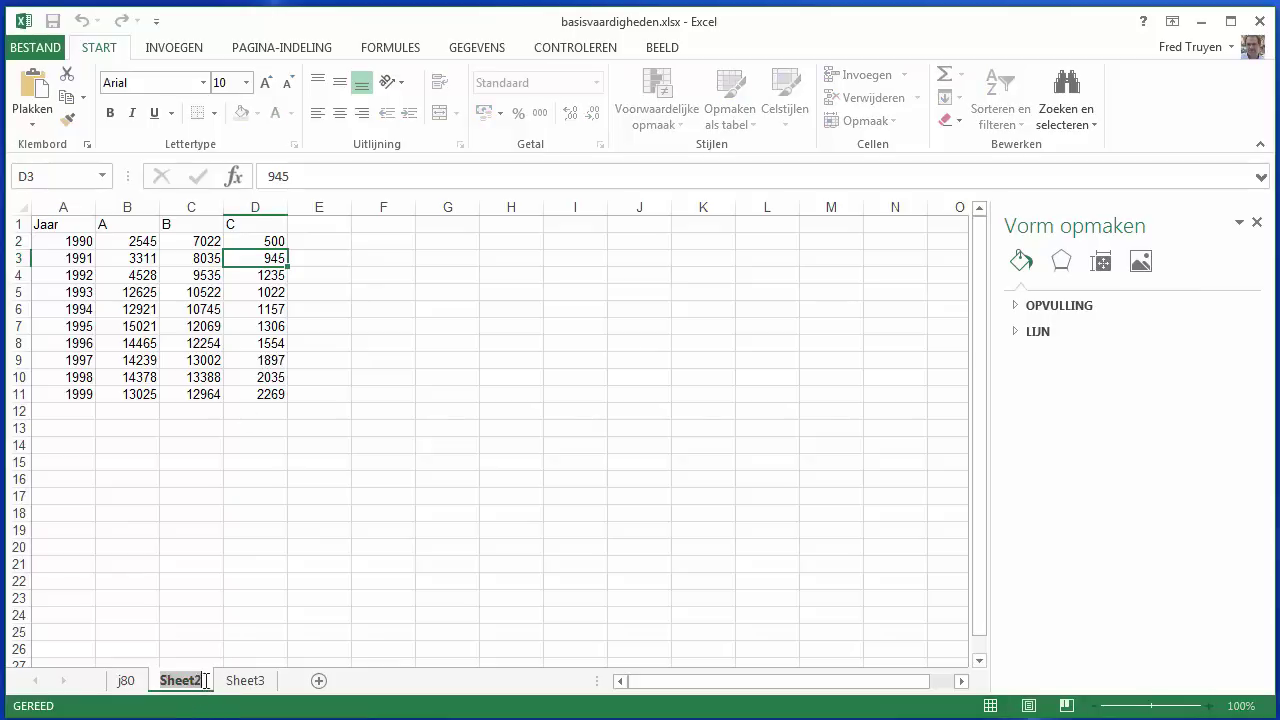
{"action": "type", "text": "j90"}
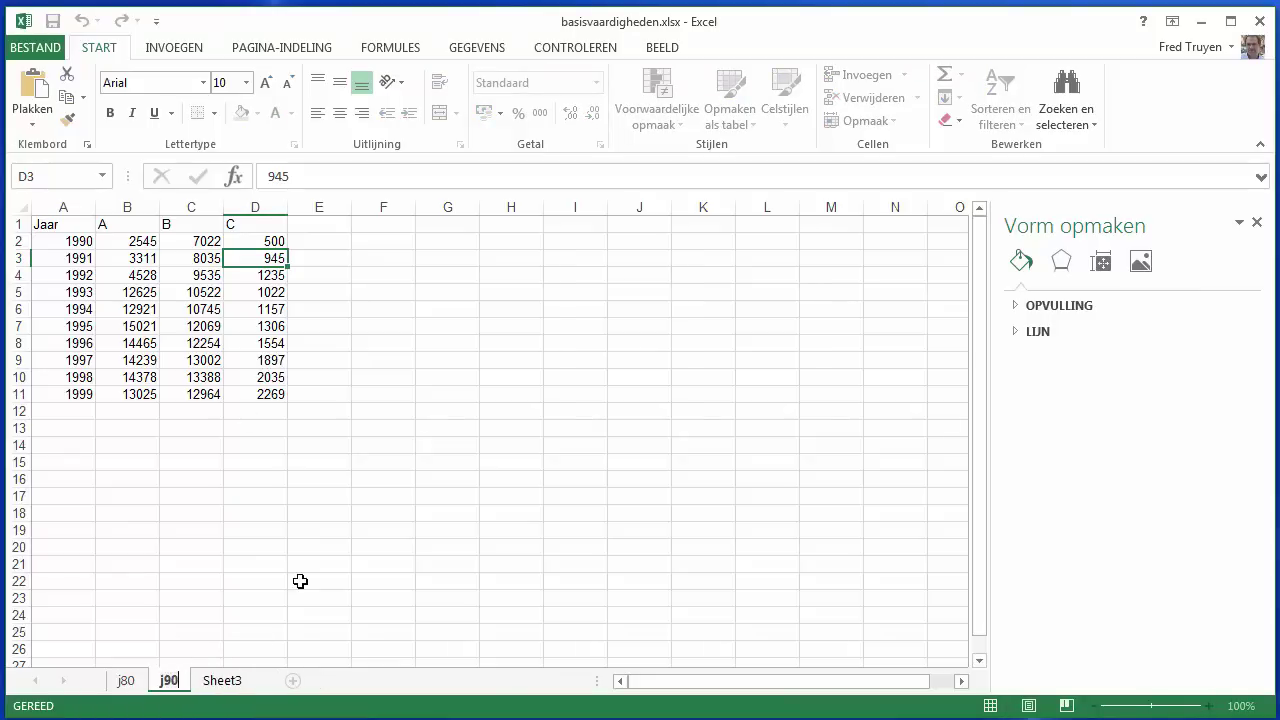
{"action": "left_click", "coordinate": [126, 682]}
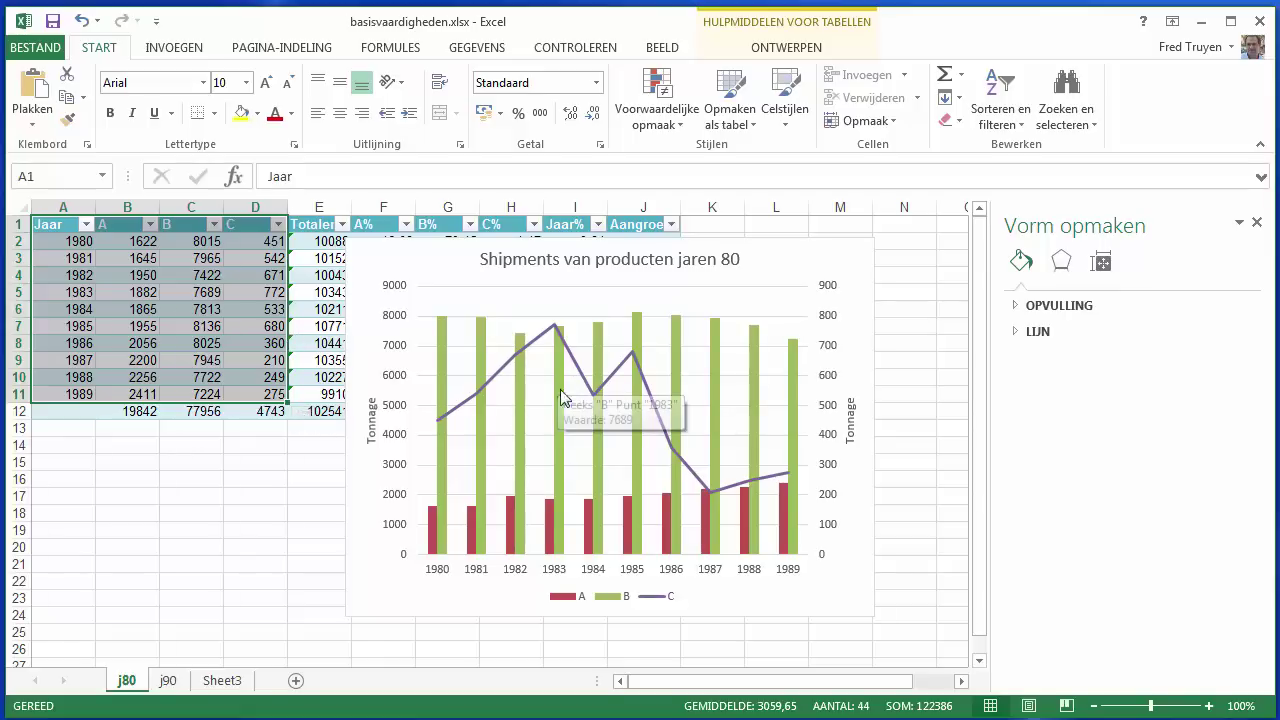
{"action": "mouse_move", "coordinate": [563, 404]}
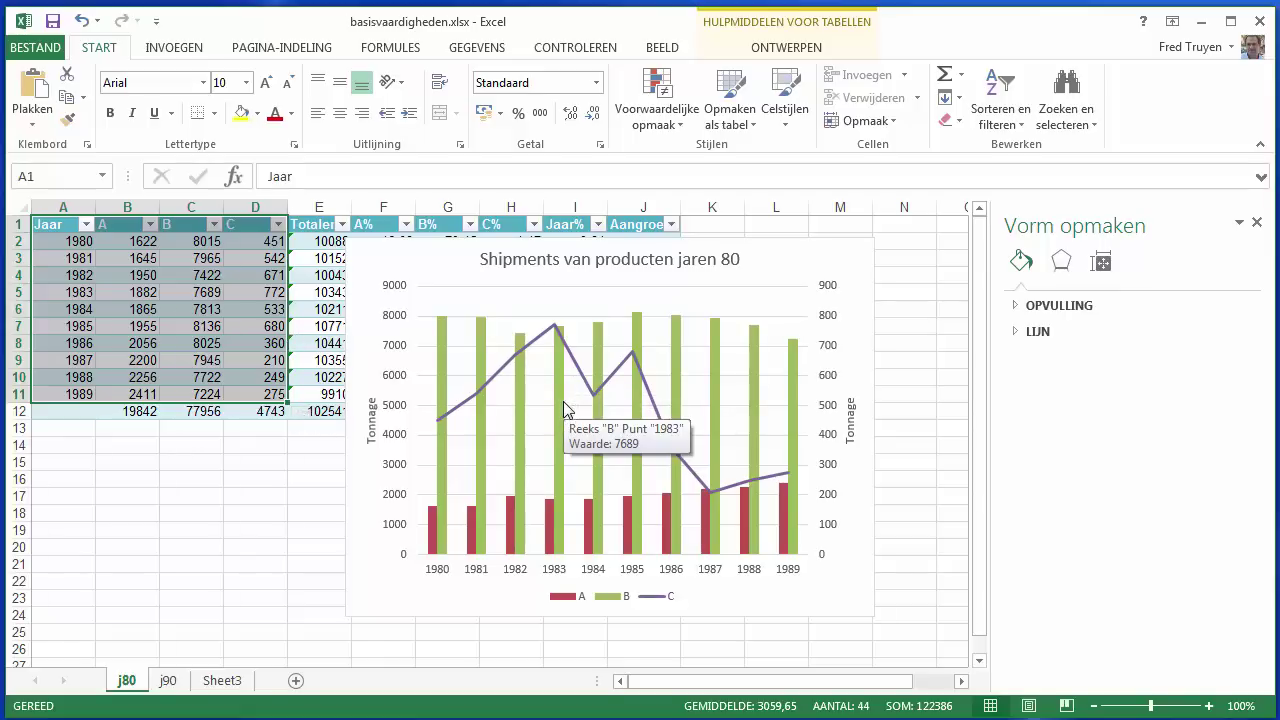